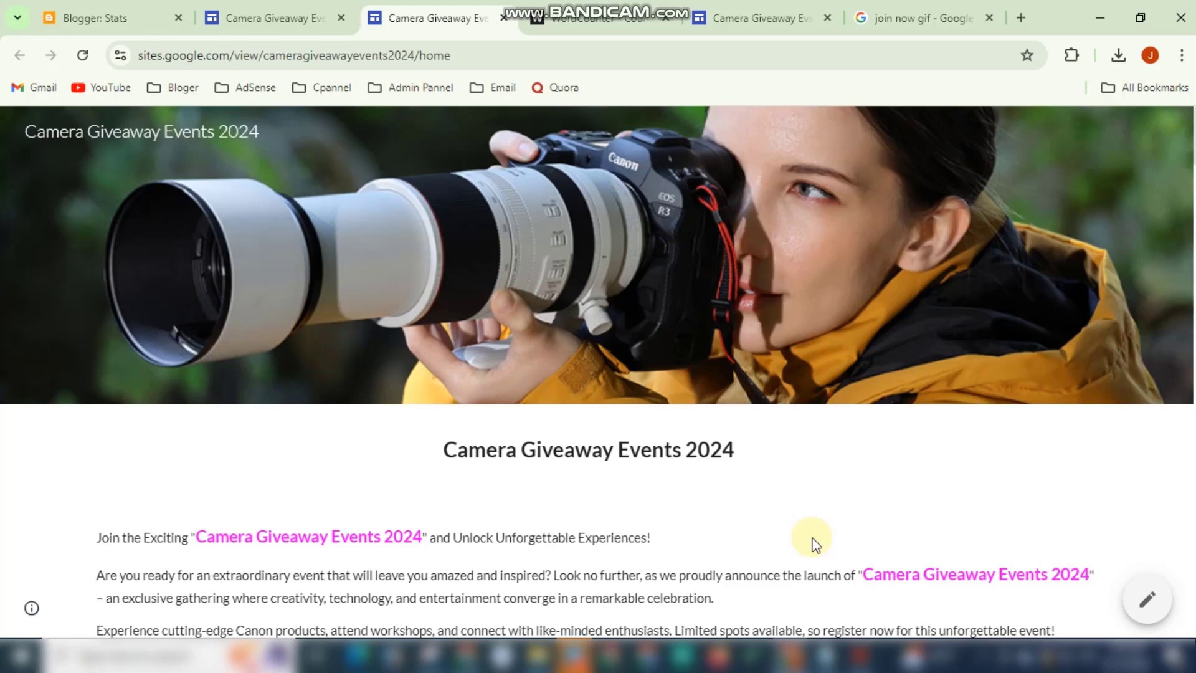
- Review the published Camera Giveaway Events 2024 page's text, buttons and camera gallery, then open its editor
scroll(815, 545, down, 3)
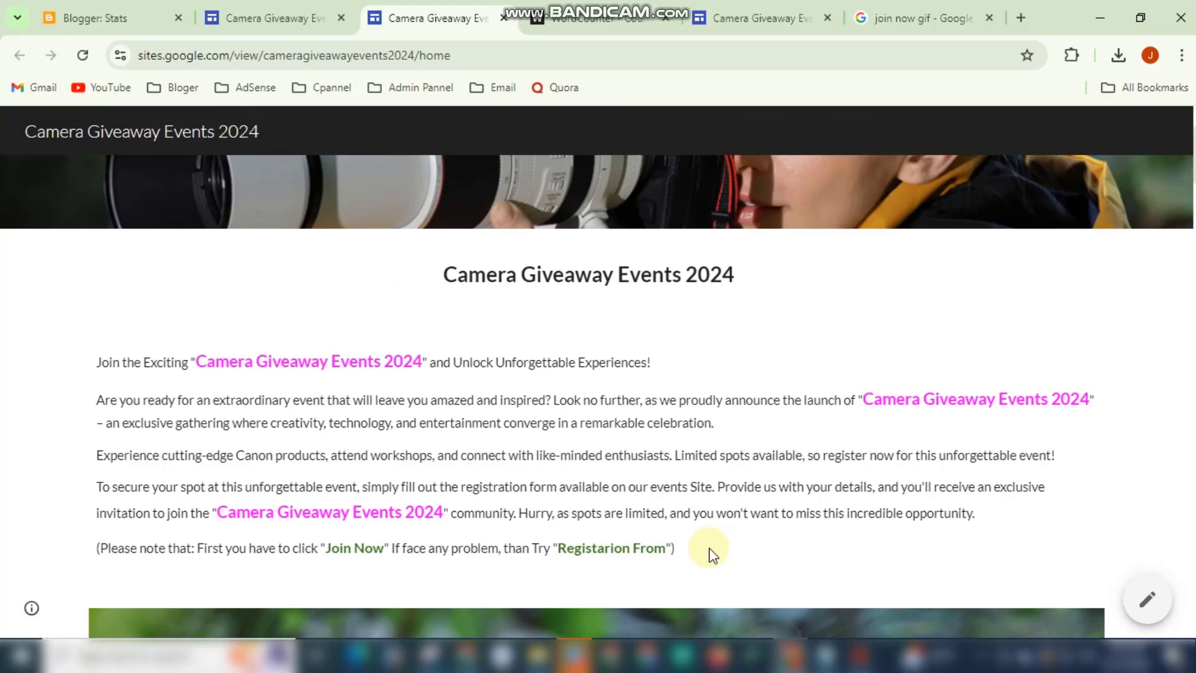
scroll(698, 531, up, 3)
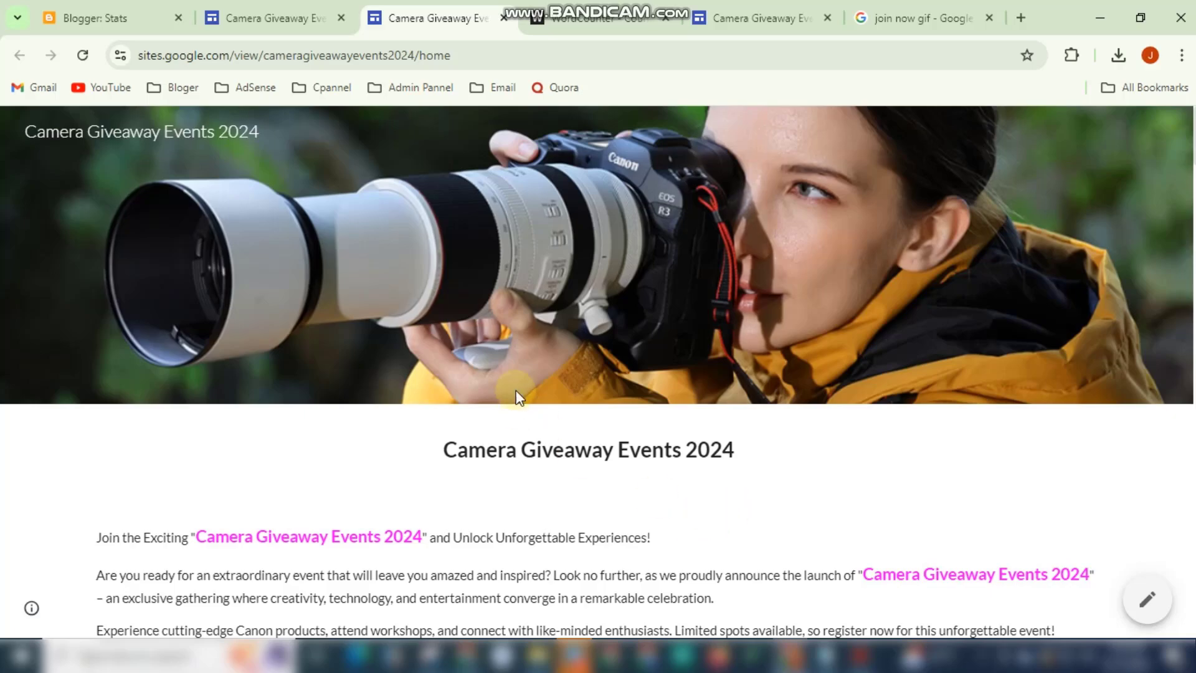
scroll(641, 389, down, 4)
scroll(641, 389, down, 15)
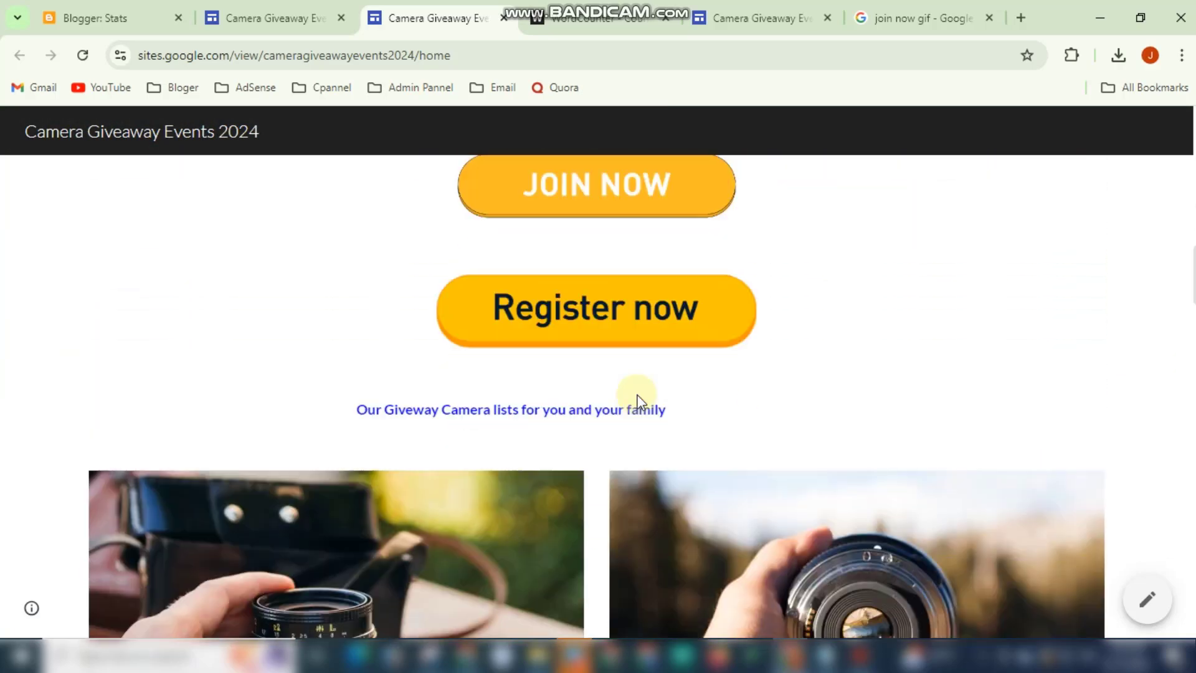
scroll(700, 407, down, 20)
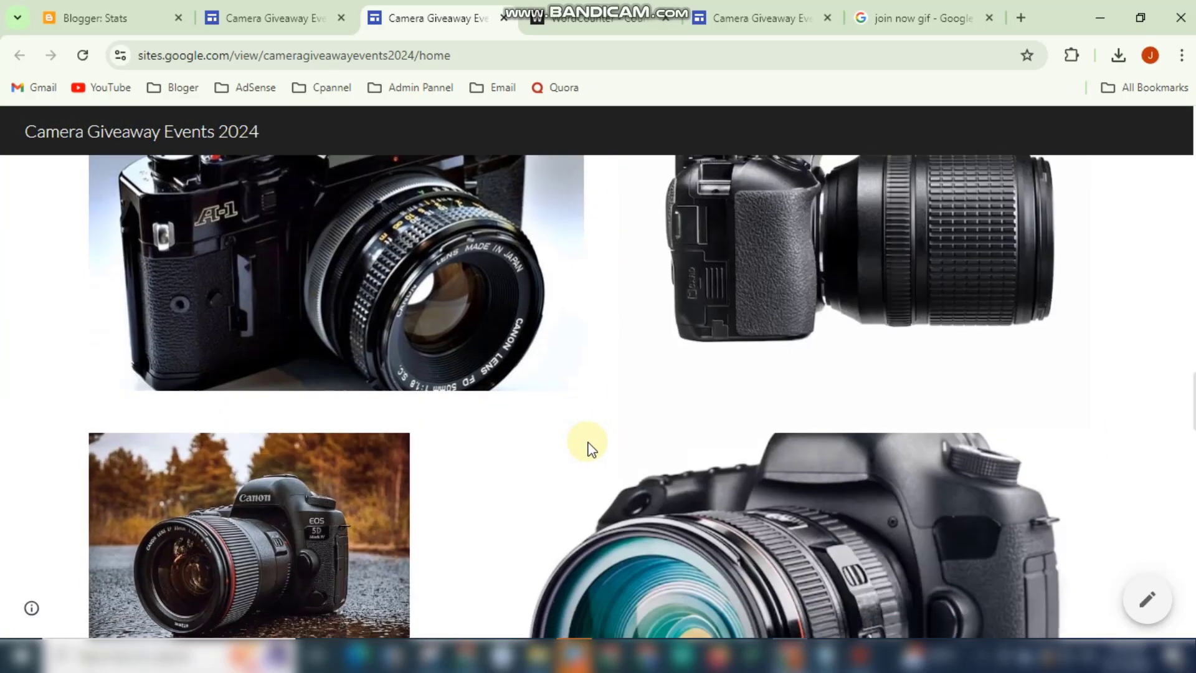
scroll(590, 459, up, 20)
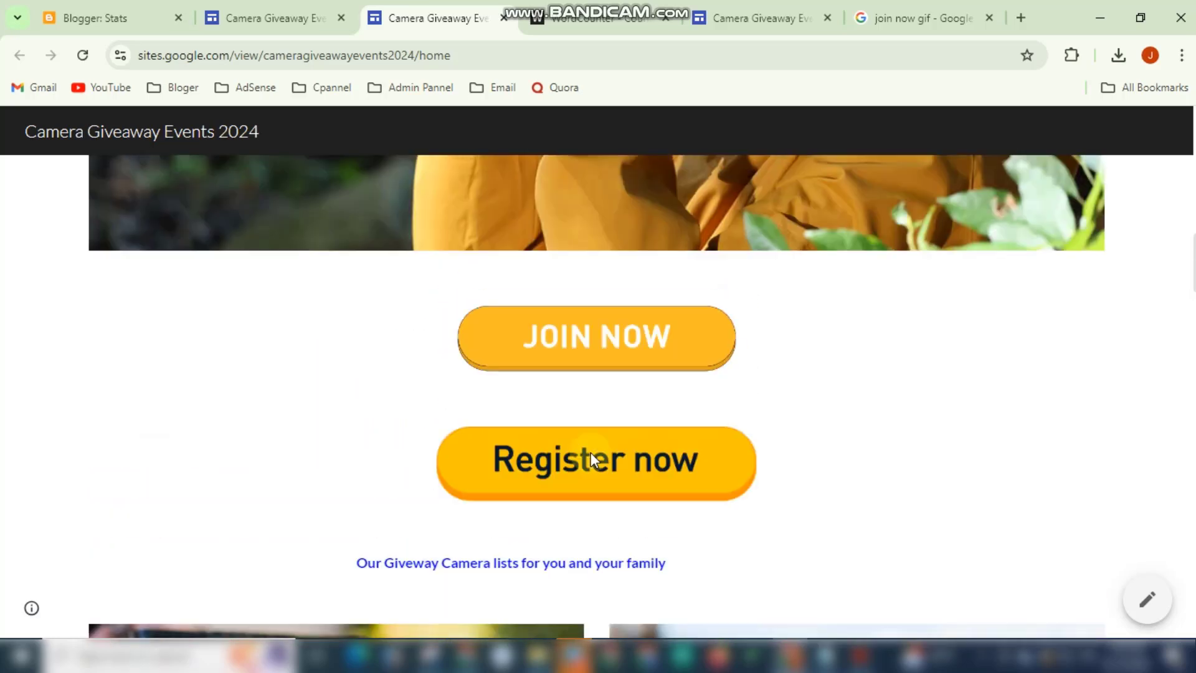
scroll(590, 459, up, 5)
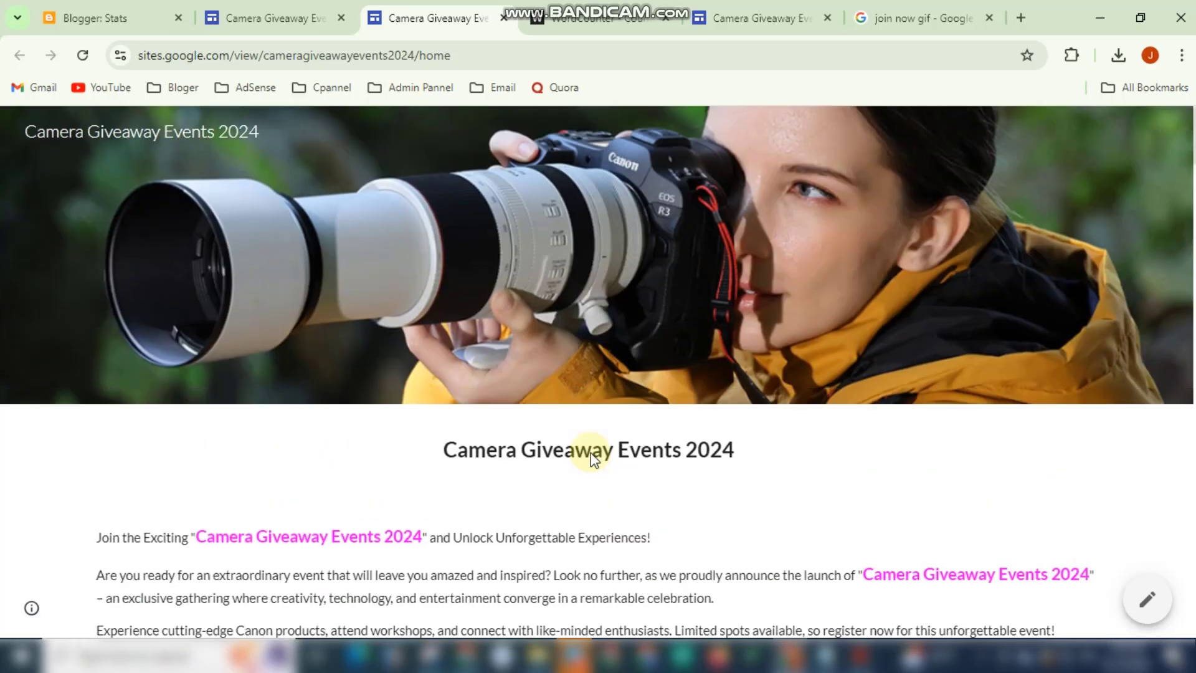
click(271, 22)
- Inspect the intro text, header image and title blocks, then switch to Adsterra's Statistics page
scroll(349, 301, down, 4)
click(287, 374)
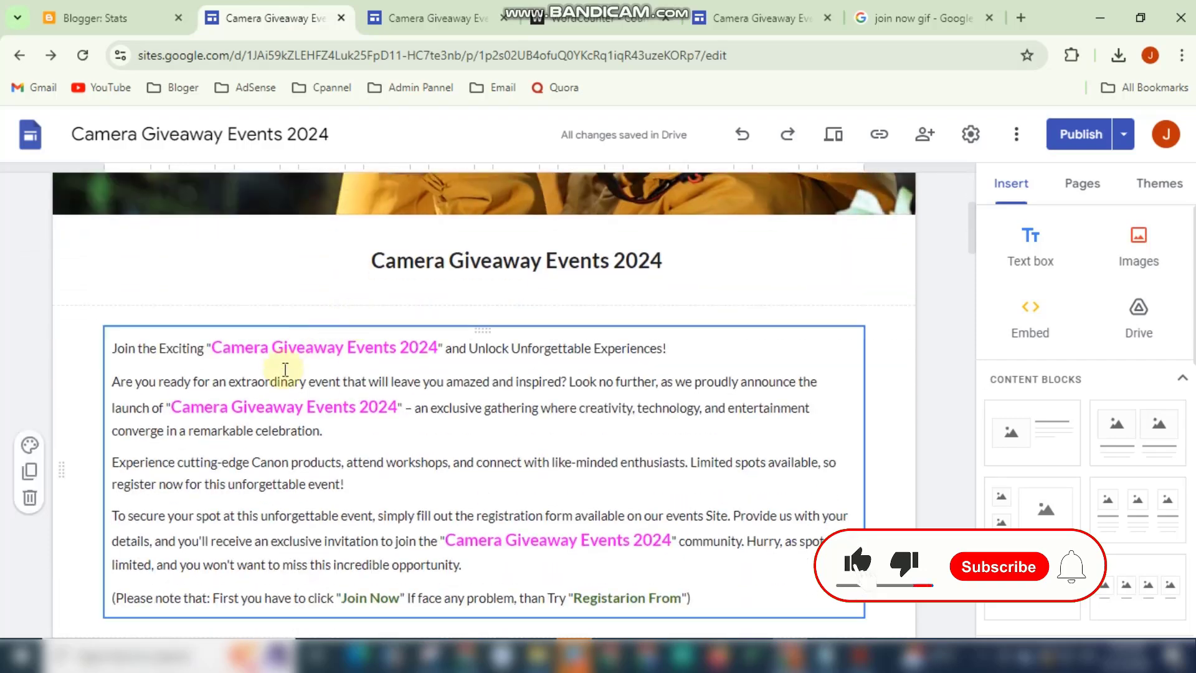
scroll(288, 374, up, 4)
click(288, 374)
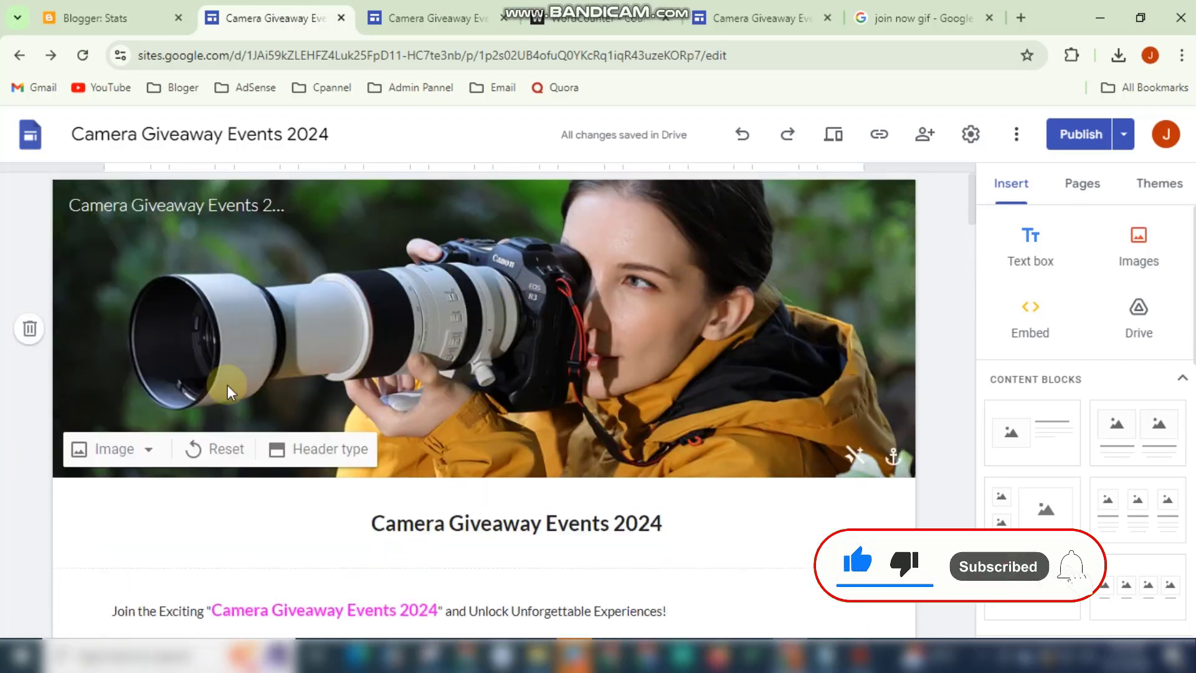
scroll(425, 363, down, 2)
scroll(425, 363, up, 2)
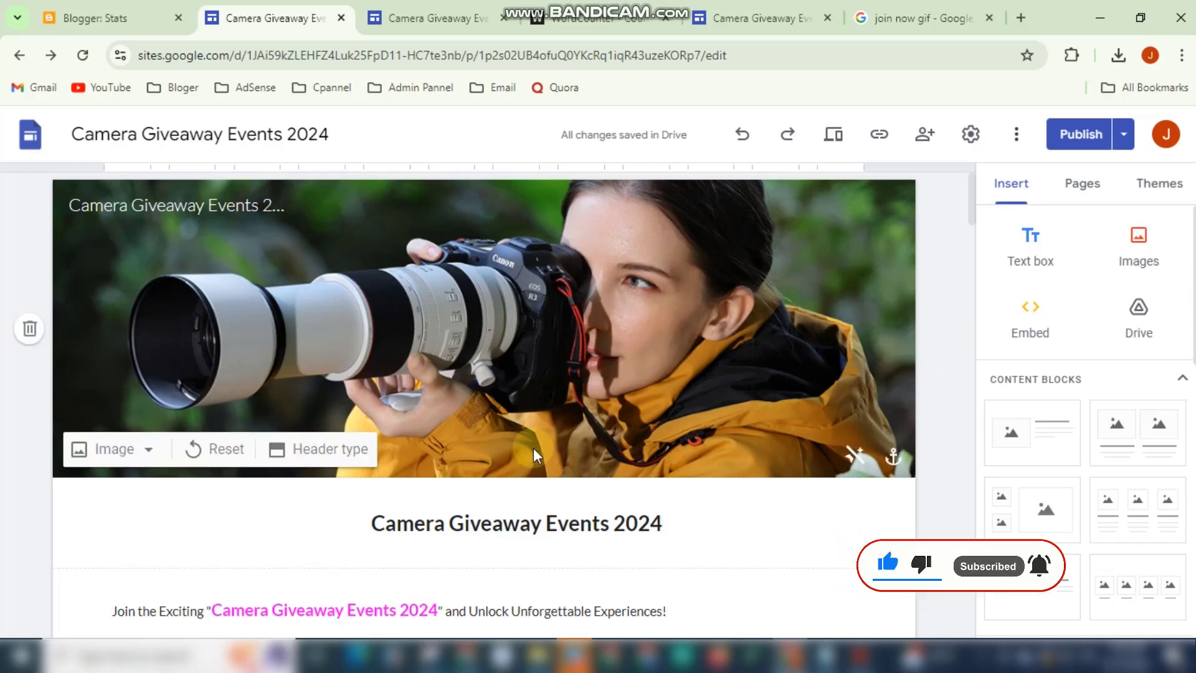
click(405, 540)
click(463, 655)
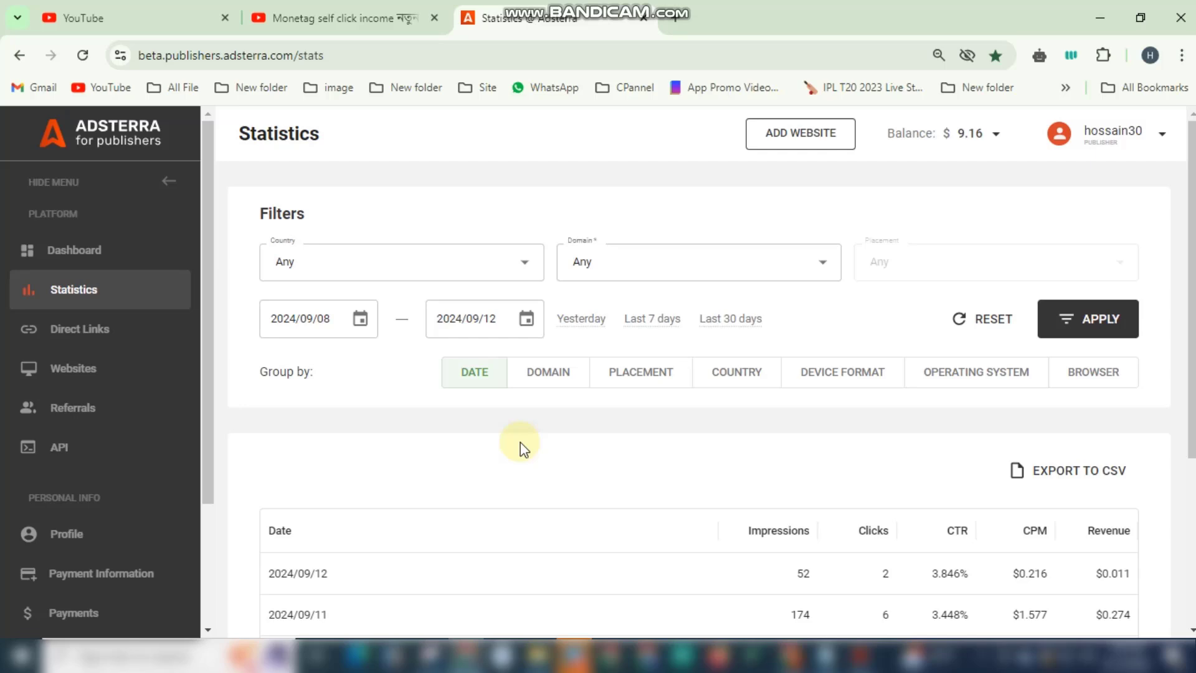
- Open Adsterra's Direct Links page and review DirectLink_1 through DirectLink_6
click(108, 333)
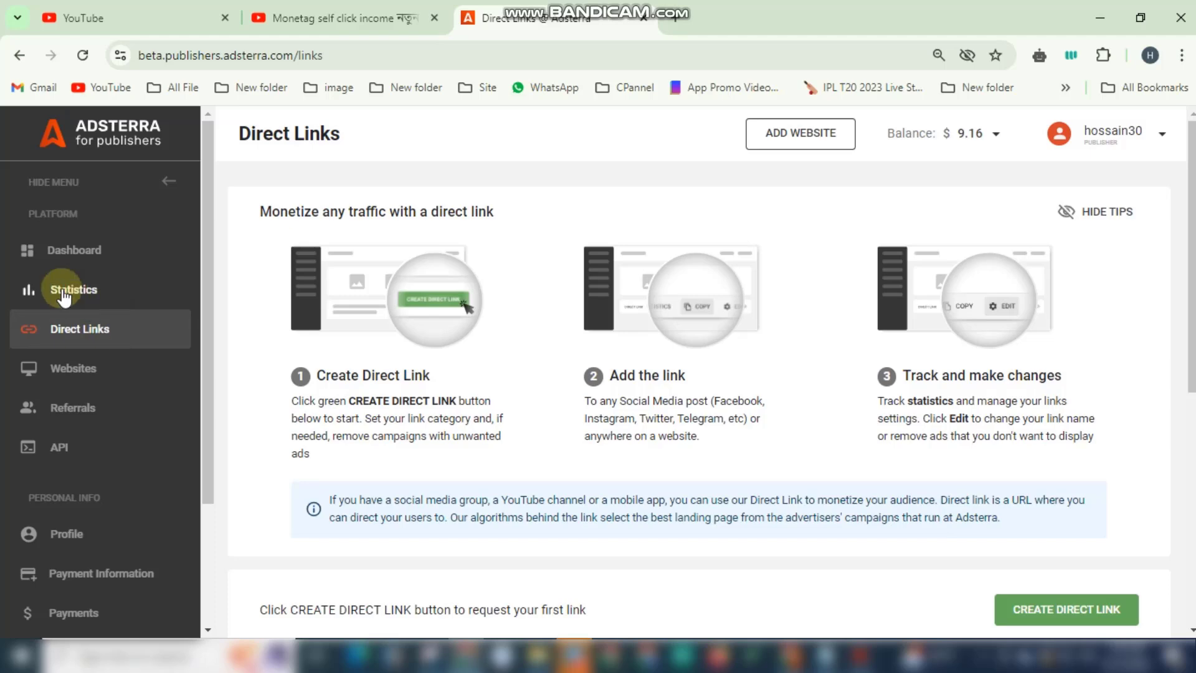
scroll(630, 308, down, 7)
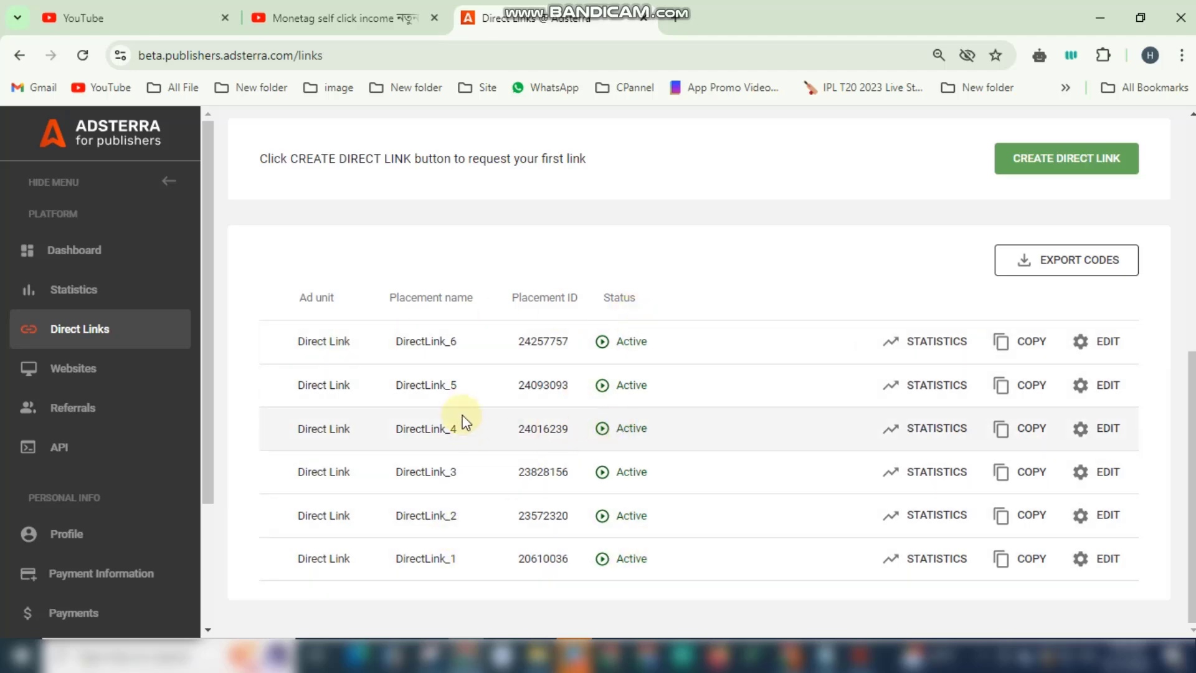
scroll(1032, 300, up, 2)
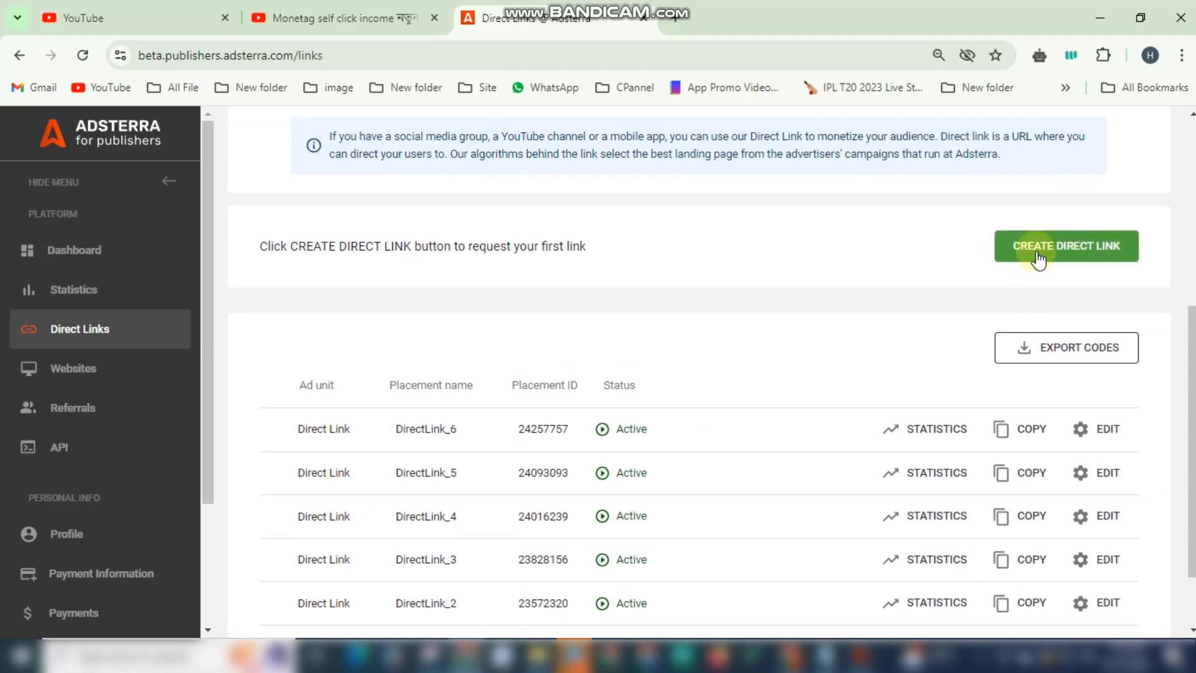
- Submit a new direct link request with the Non-adult category and dismiss the review notice
click(1042, 248)
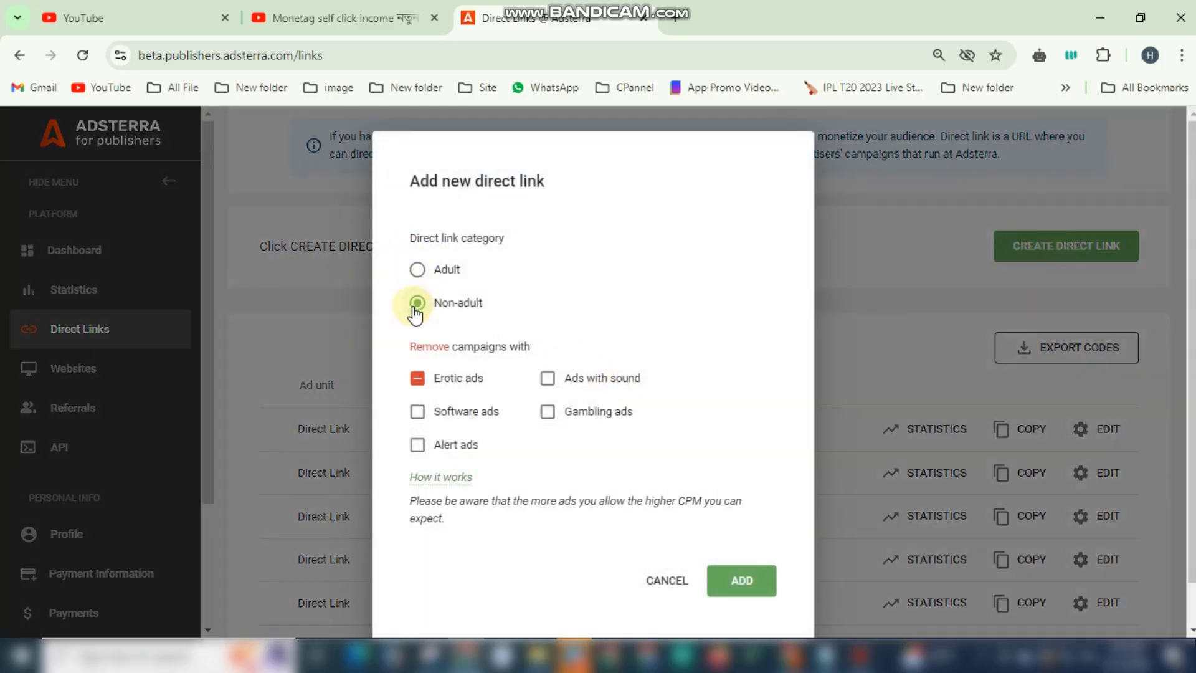
click(418, 272)
click(417, 303)
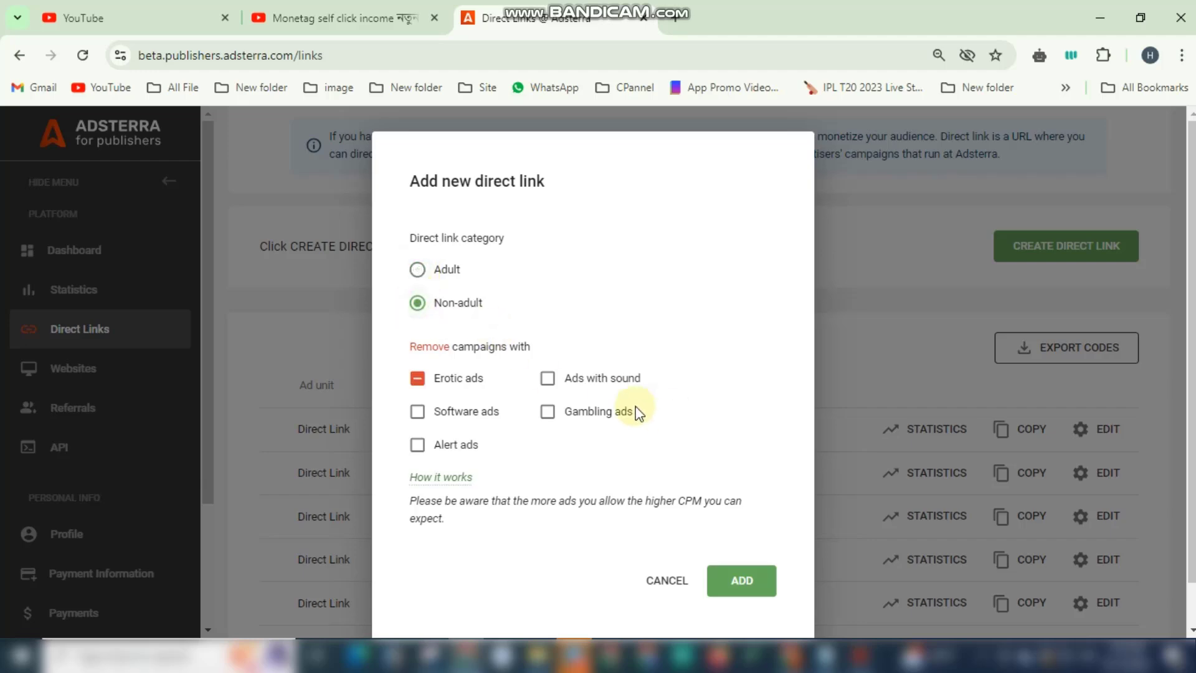
click(747, 581)
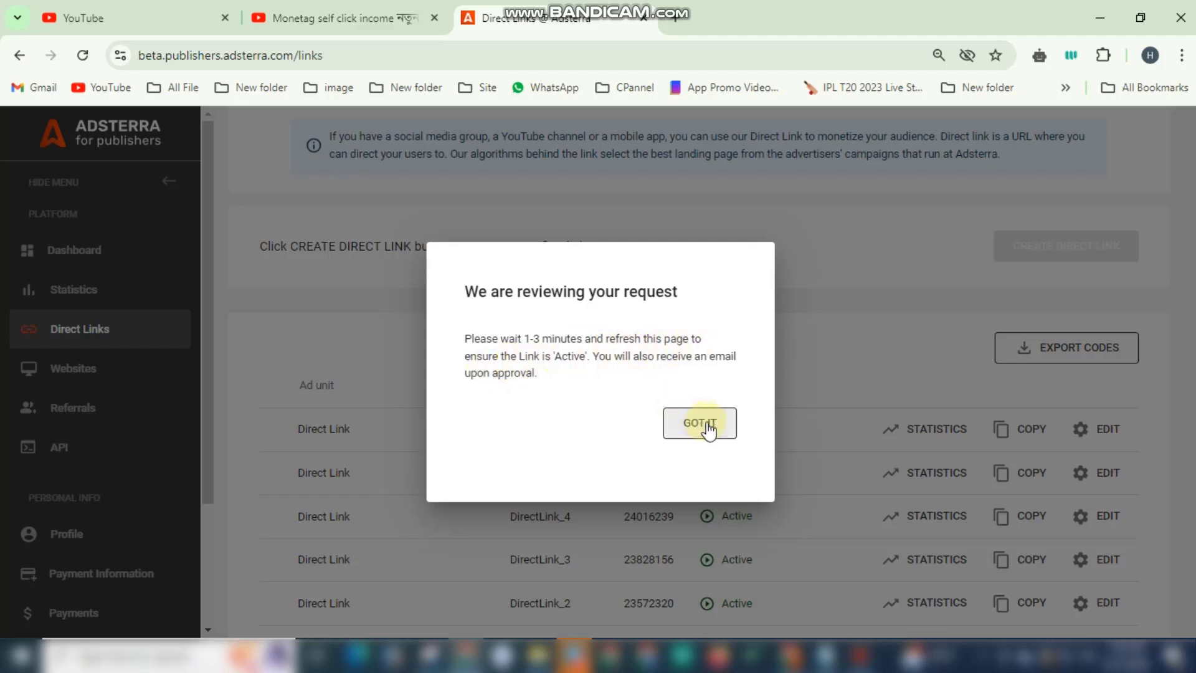
click(709, 428)
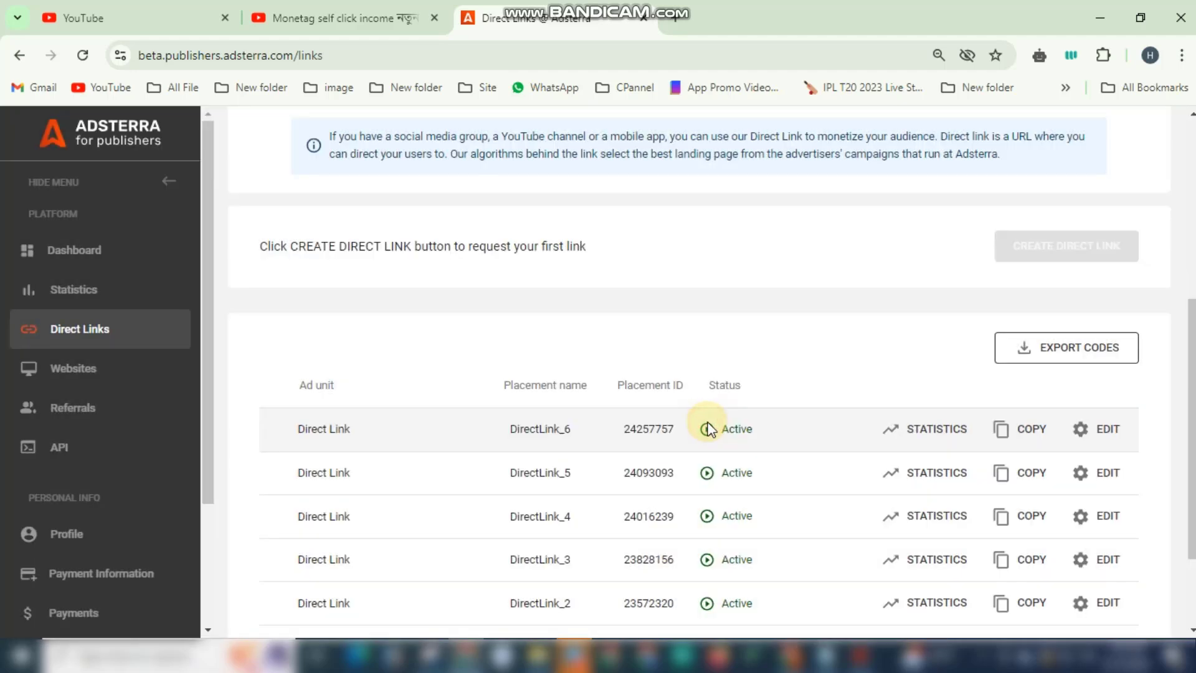
- Locate the new Pending entry in the Direct Links list
scroll(707, 411, down, 2)
mouse_move(503, 574)
mouse_down()
mouse_move(577, 572)
mouse_move(512, 565)
mouse_up()
click(576, 565)
click(387, 593)
scroll(374, 594, up, 3)
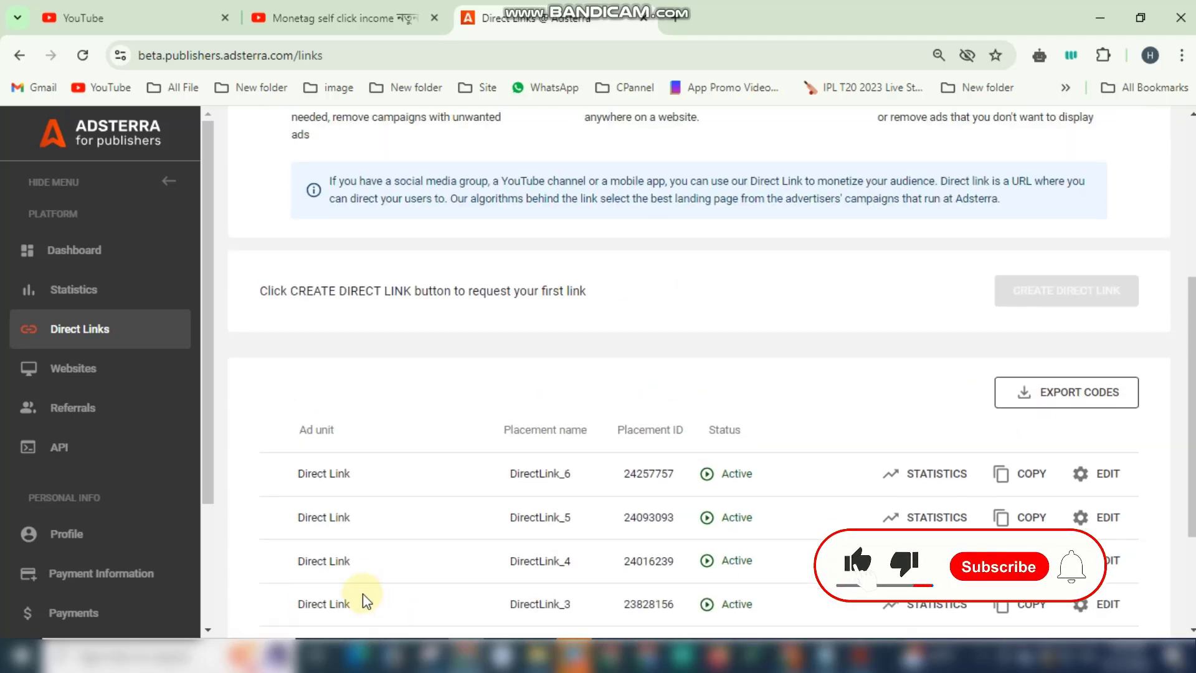
scroll(360, 598, down, 3)
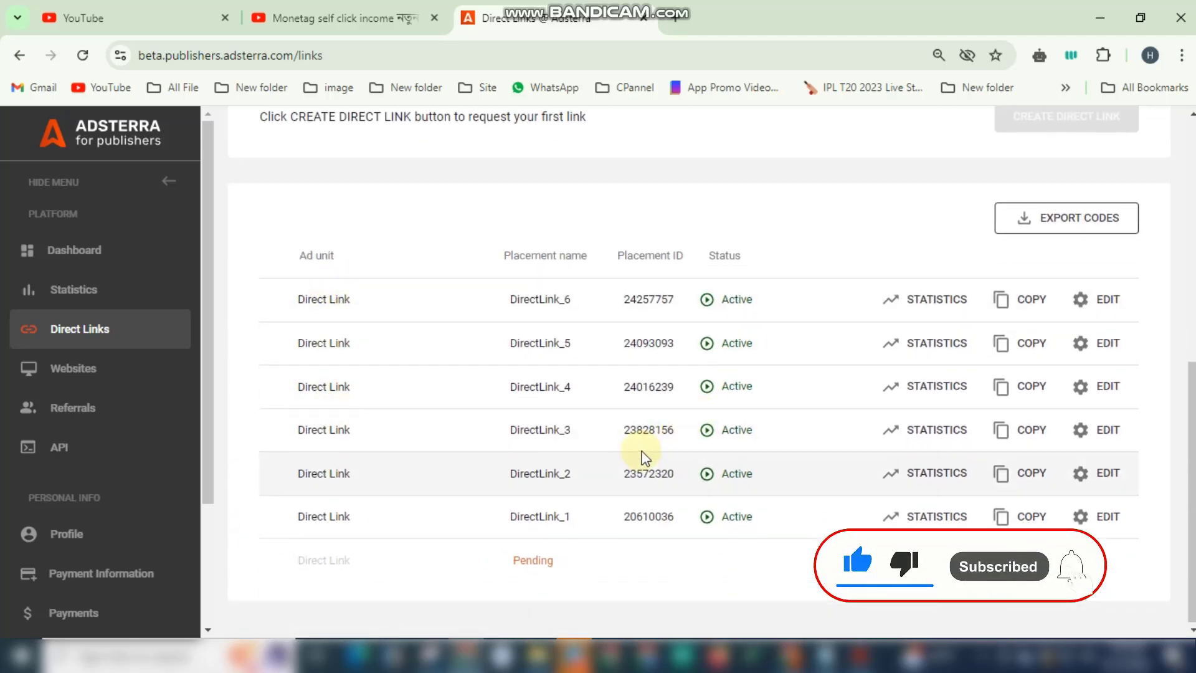
scroll(641, 456, up, 2)
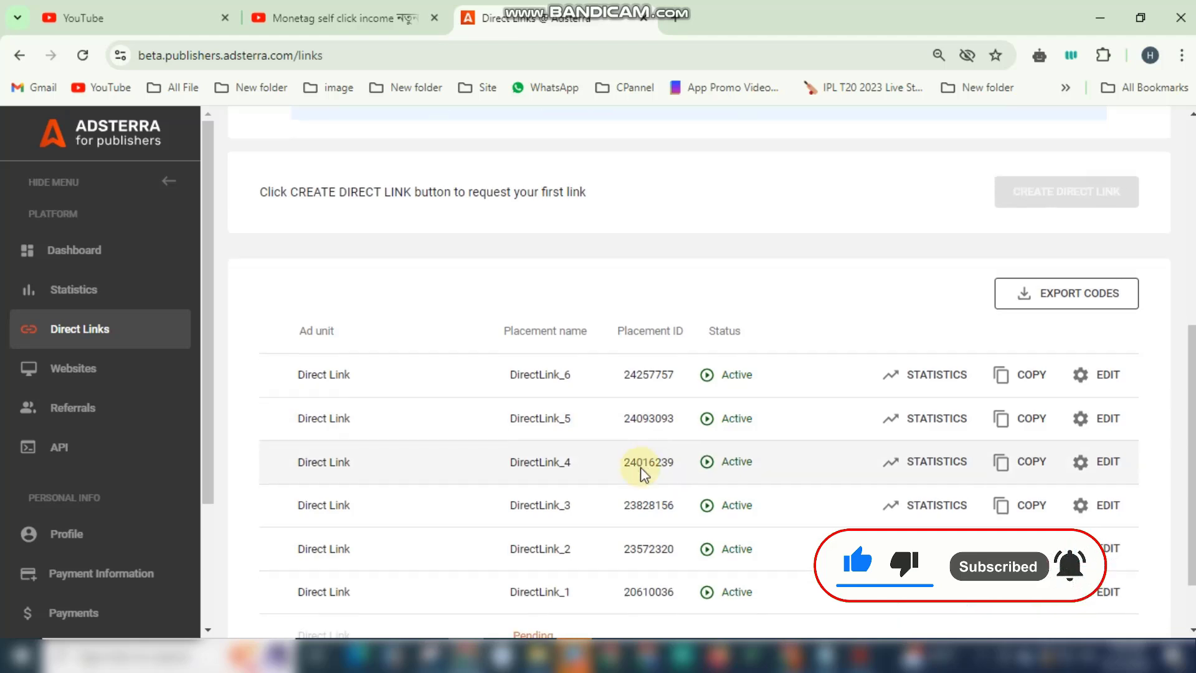
scroll(641, 468, down, 2)
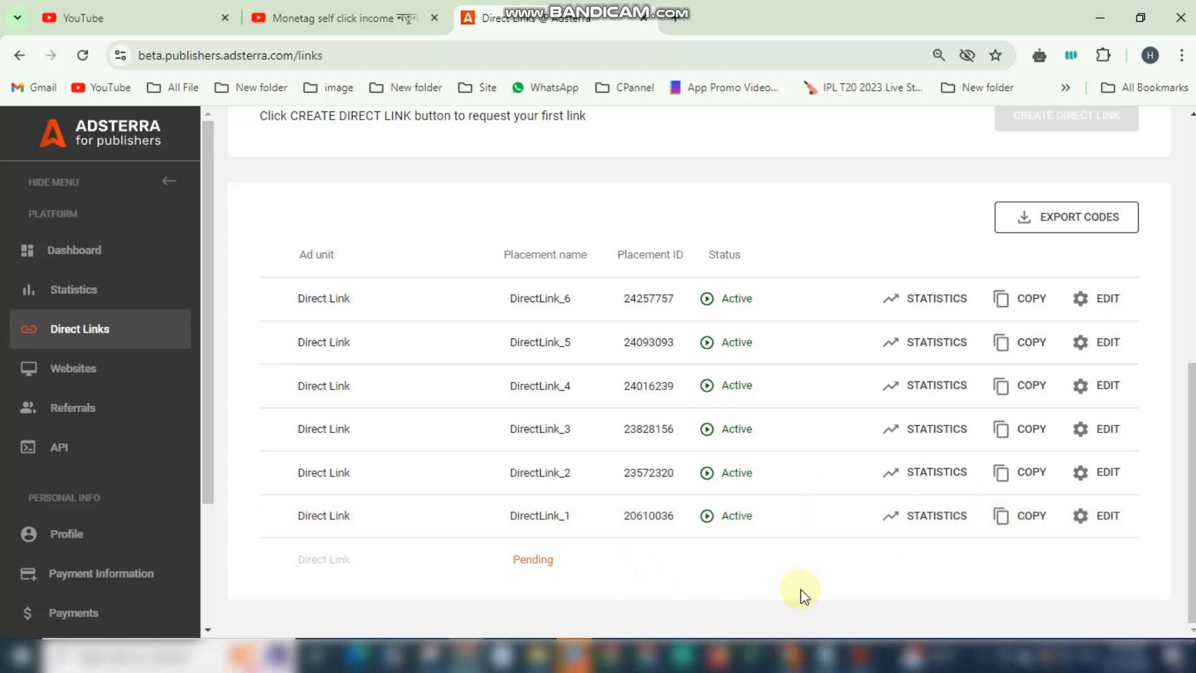
- Link the 'Camera Giveaway Events 2024' page title to the pasted Adsterra direct link URL
click(794, 655)
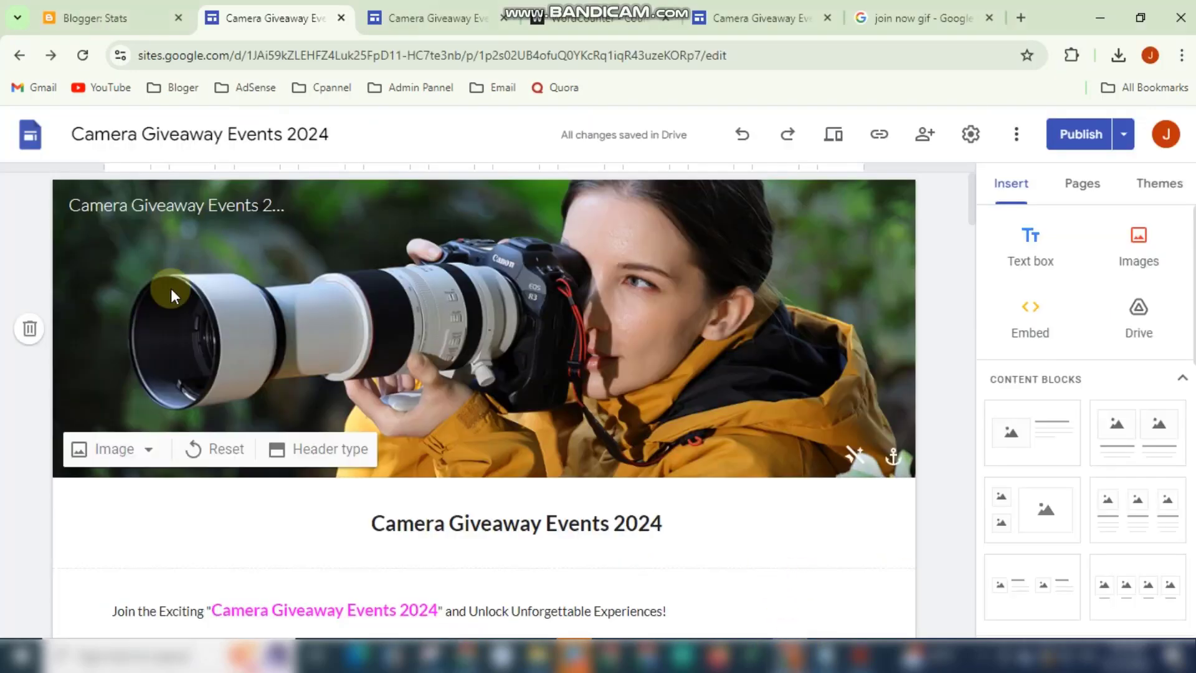
scroll(344, 237, down, 4)
scroll(414, 218, up, 4)
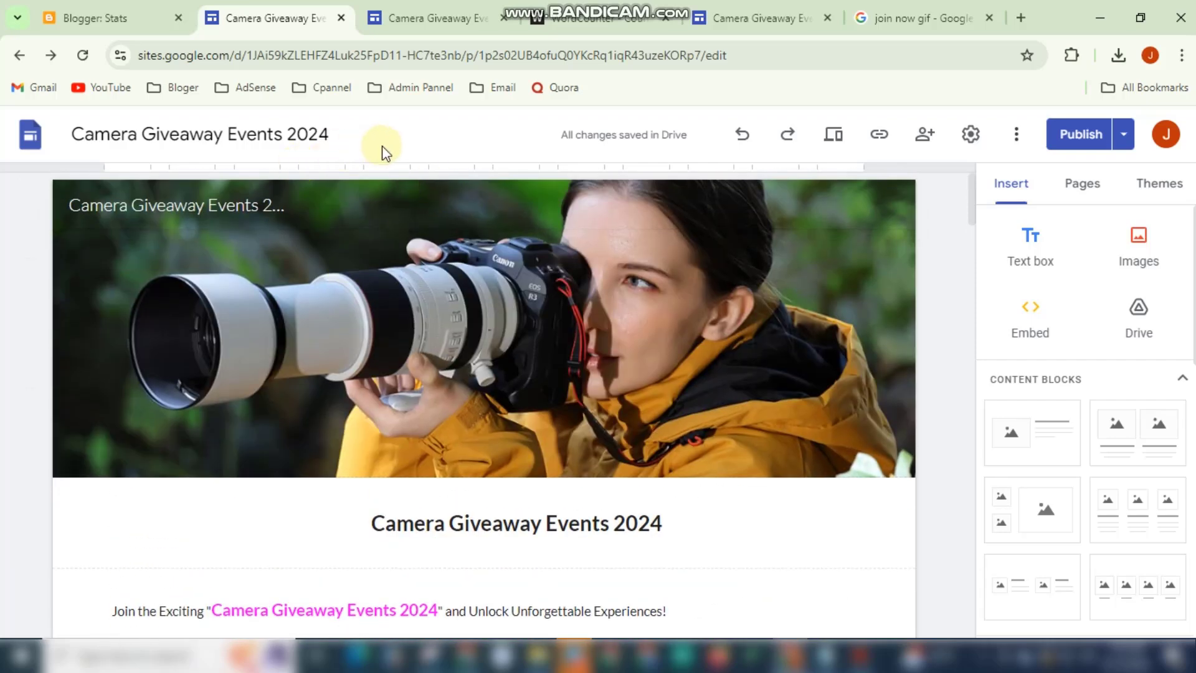
scroll(449, 326, down, 1)
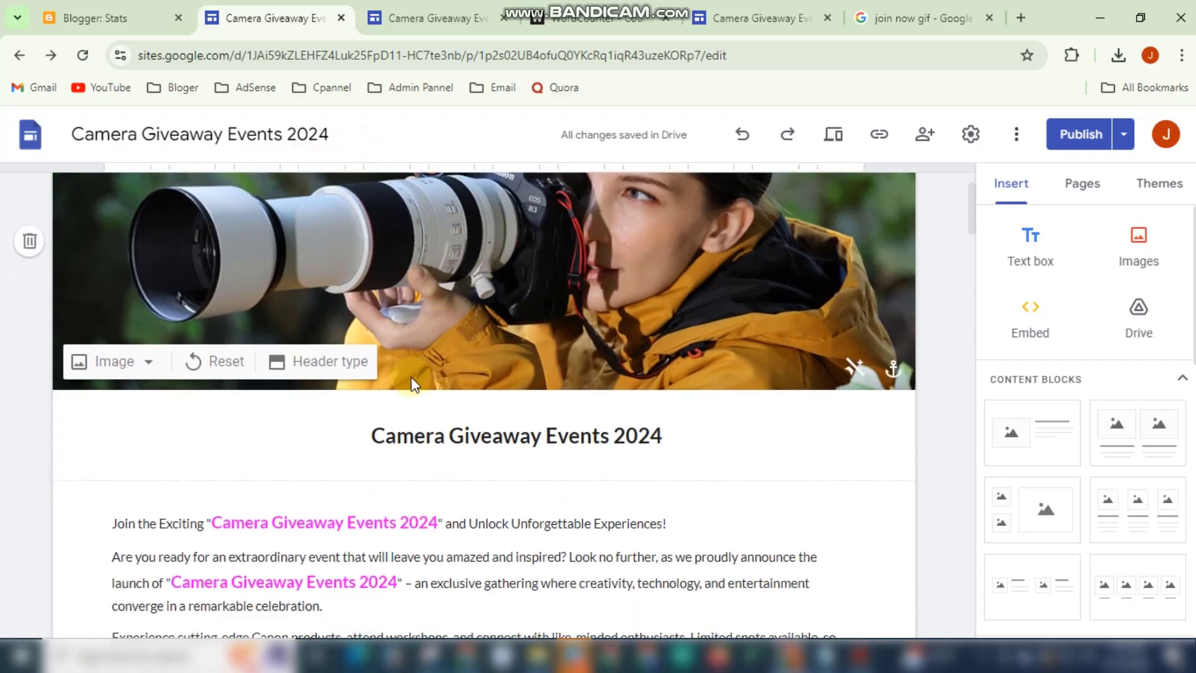
scroll(413, 383, down, 1)
click(390, 348)
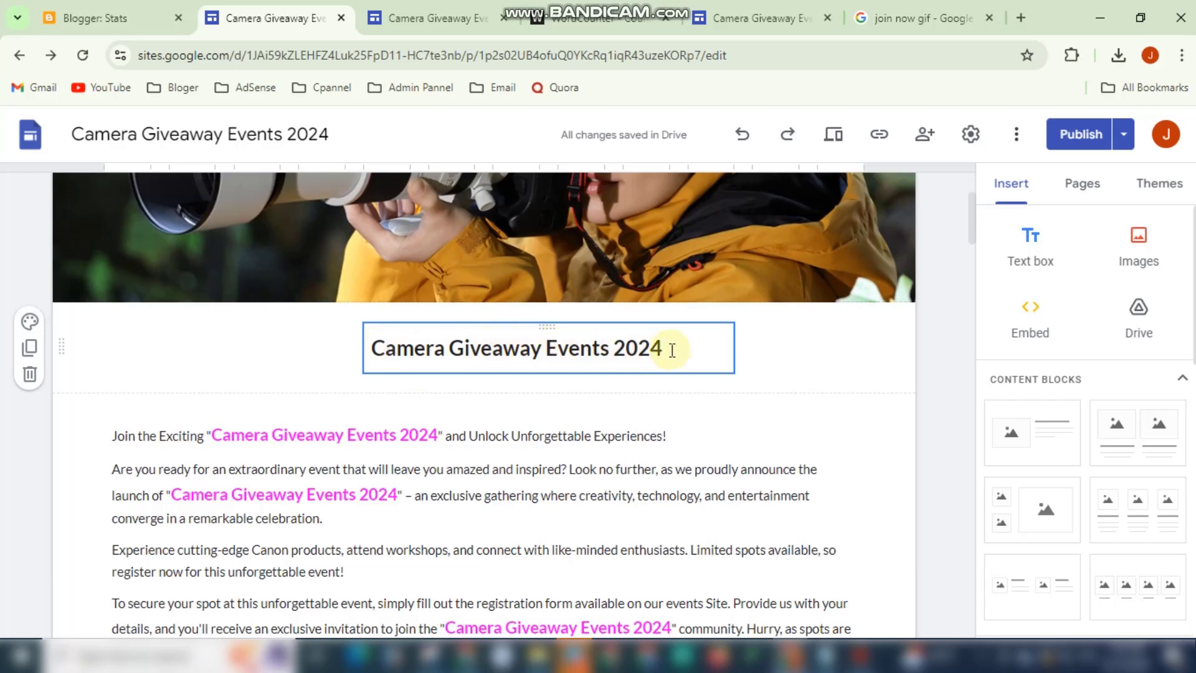
drag(667, 347, 394, 345)
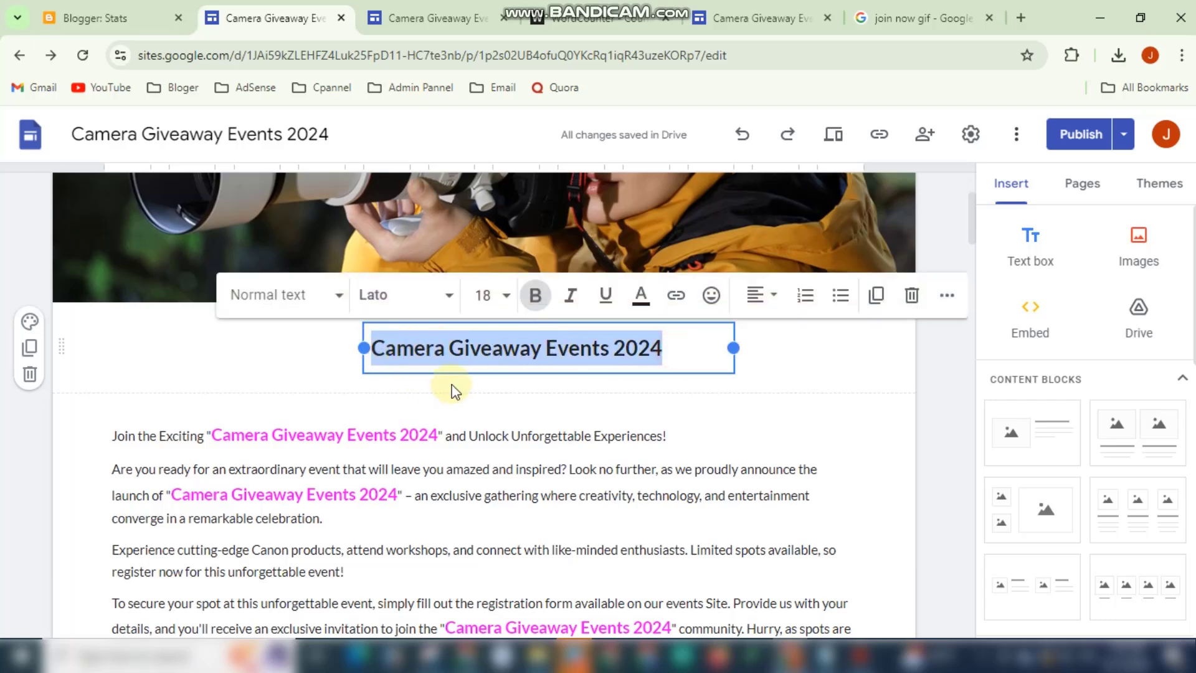
click(676, 295)
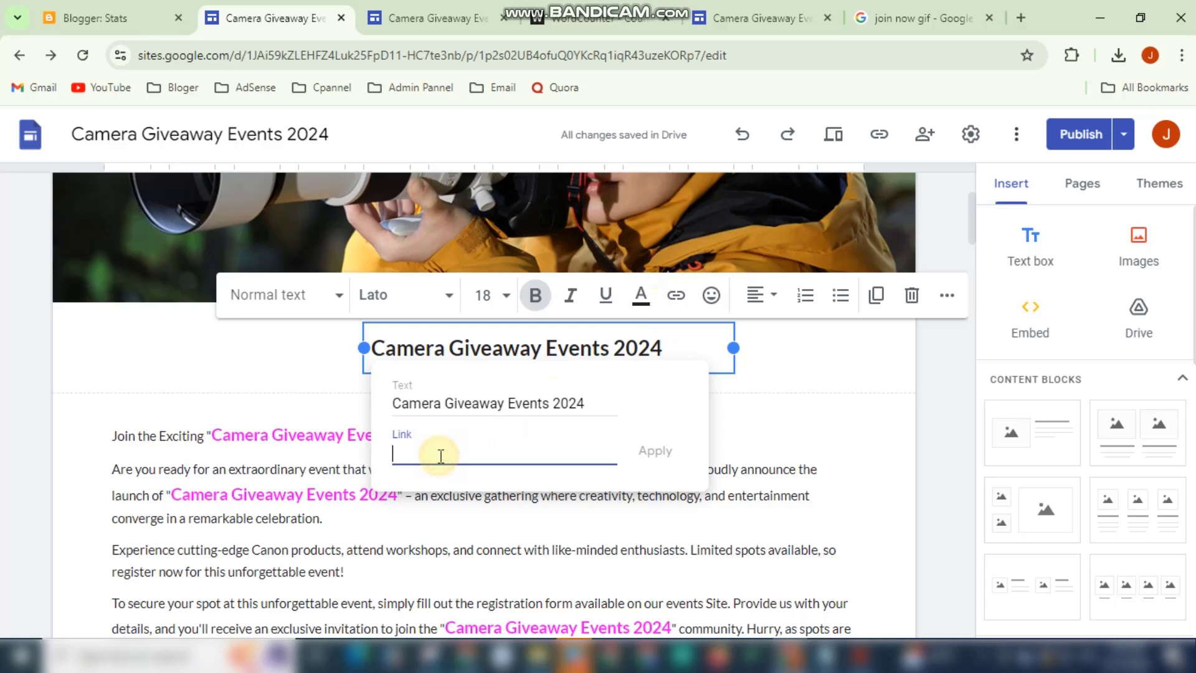
key(ctrl+v)
click(655, 453)
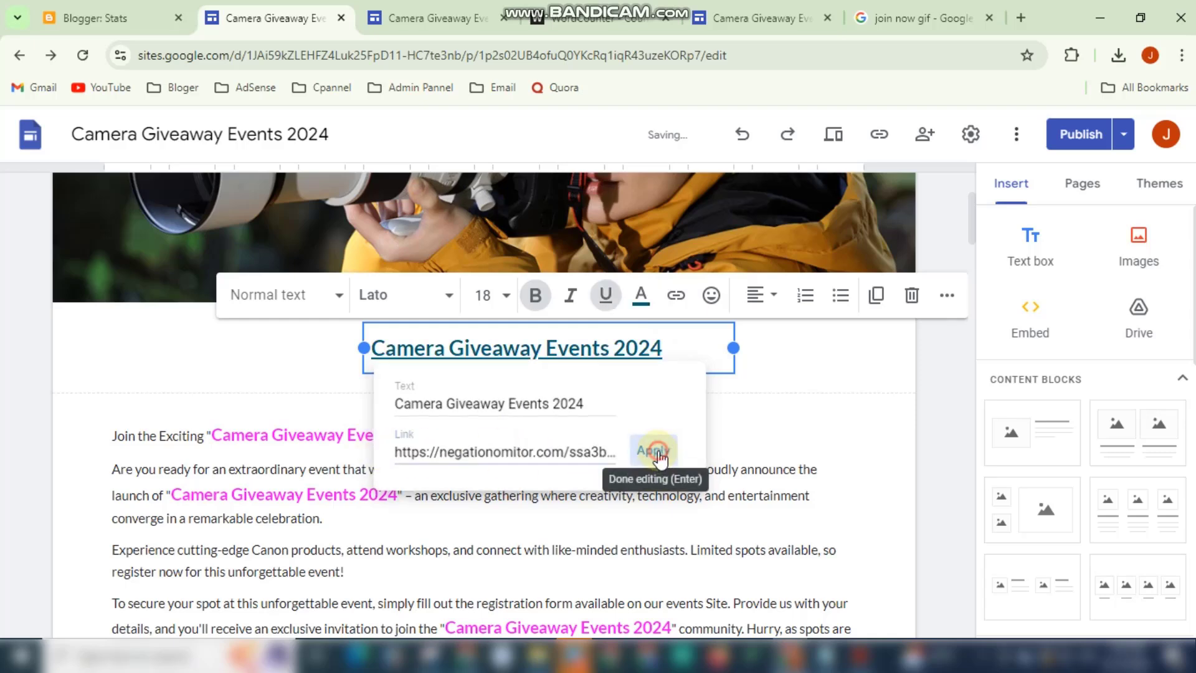
click(790, 356)
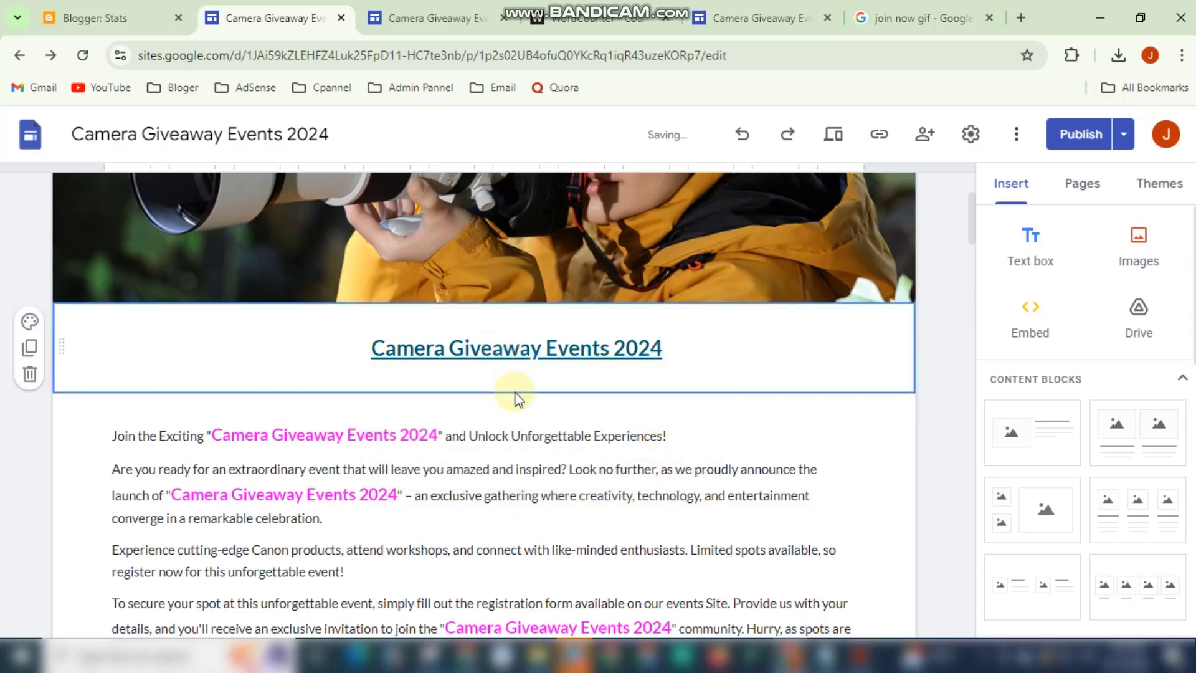
scroll(498, 414, down, 1)
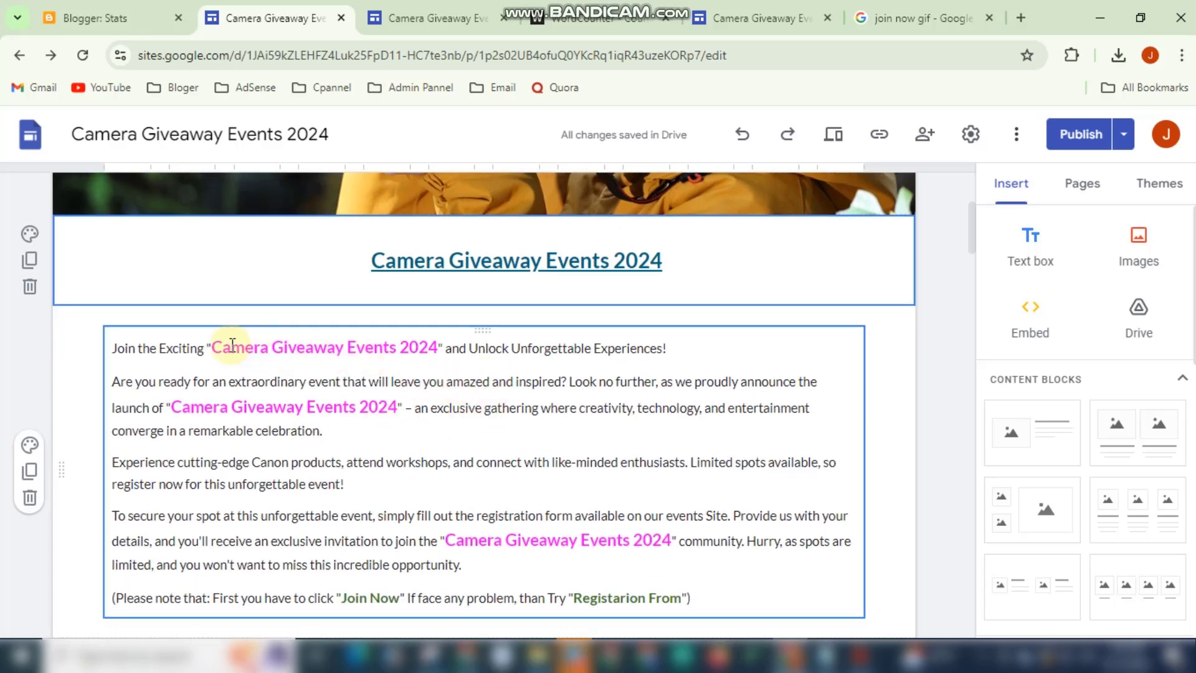
- Link the pink 'Camera Giveaway Events 2024' phrases in the first line and second paragraph to the direct link
drag(214, 347, 417, 347)
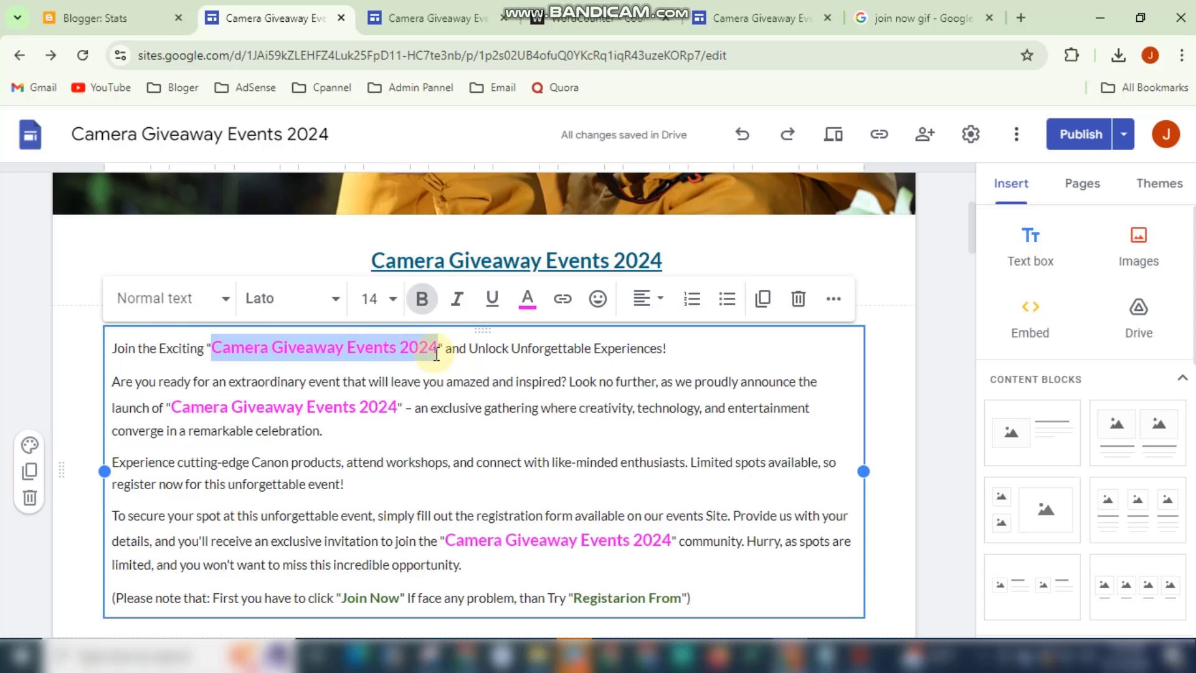
click(565, 304)
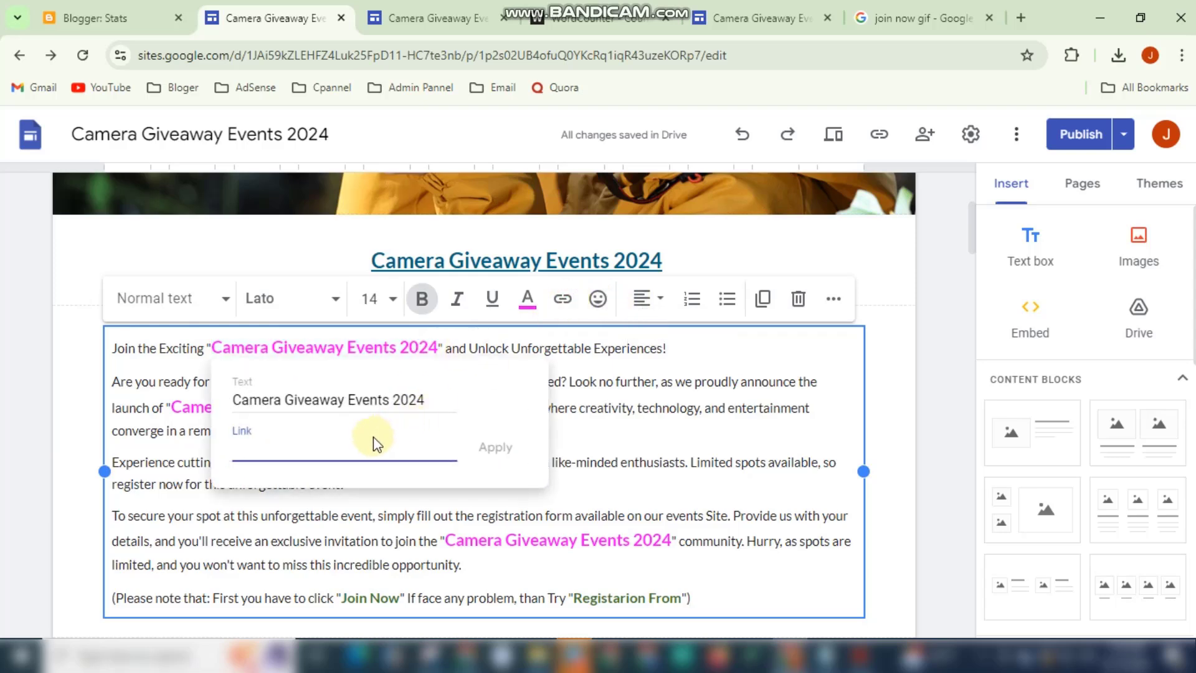
key(ctrl+v)
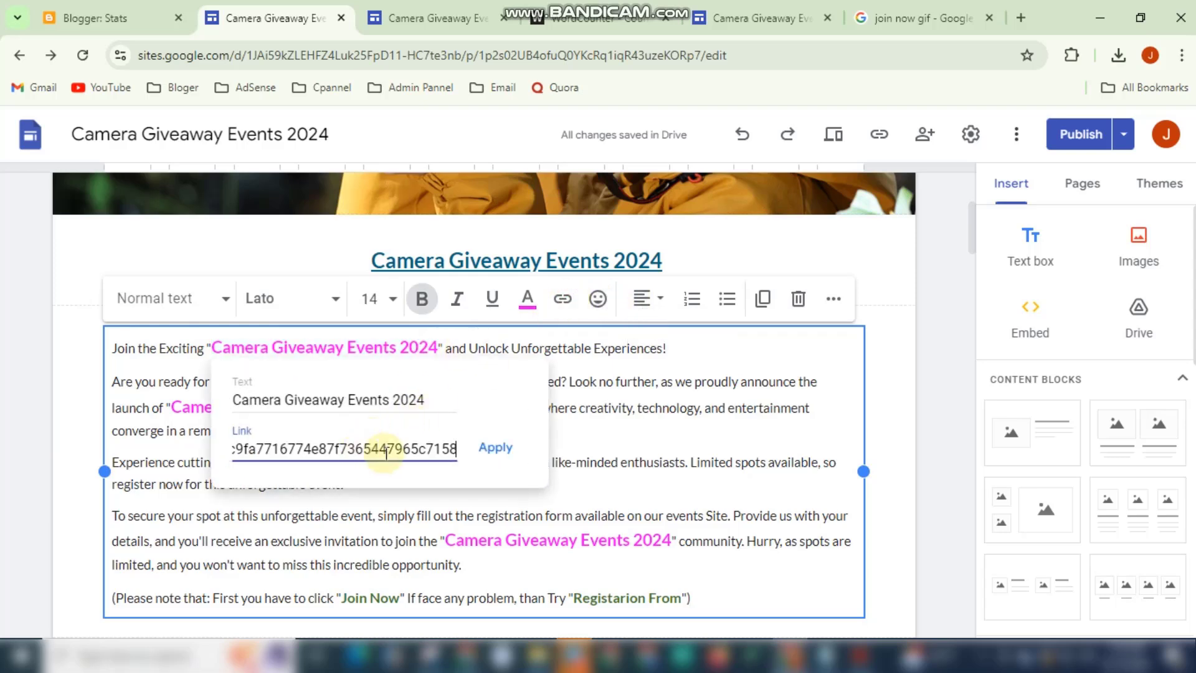
click(496, 447)
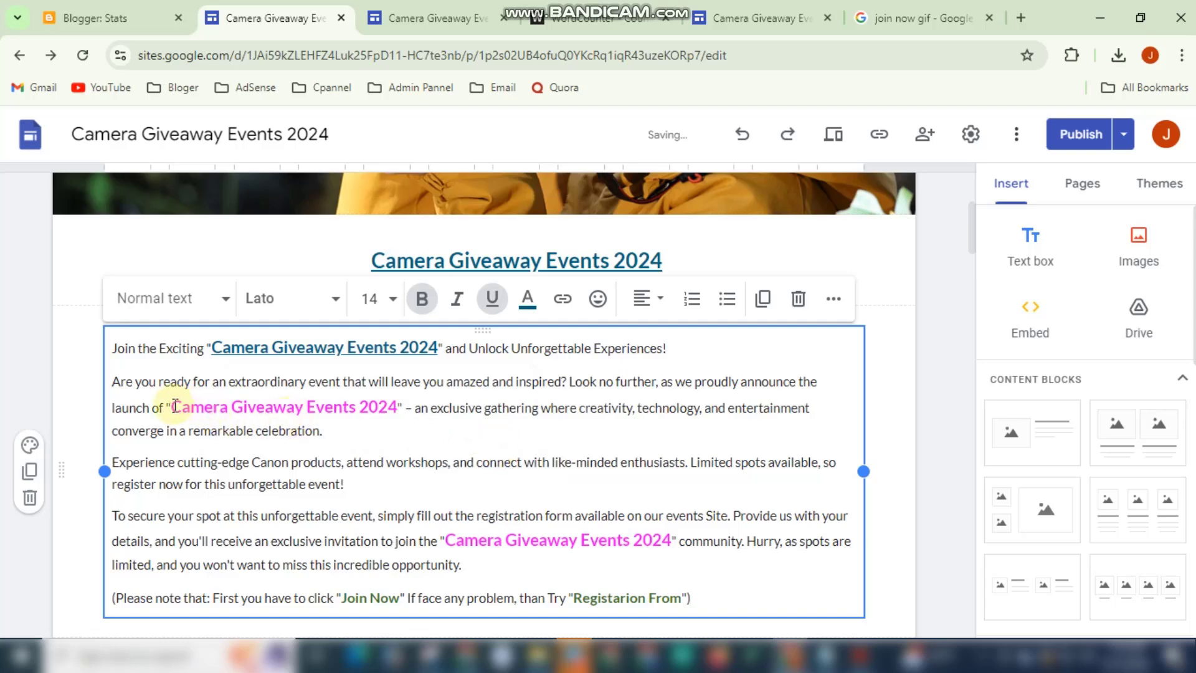
drag(175, 405, 402, 414)
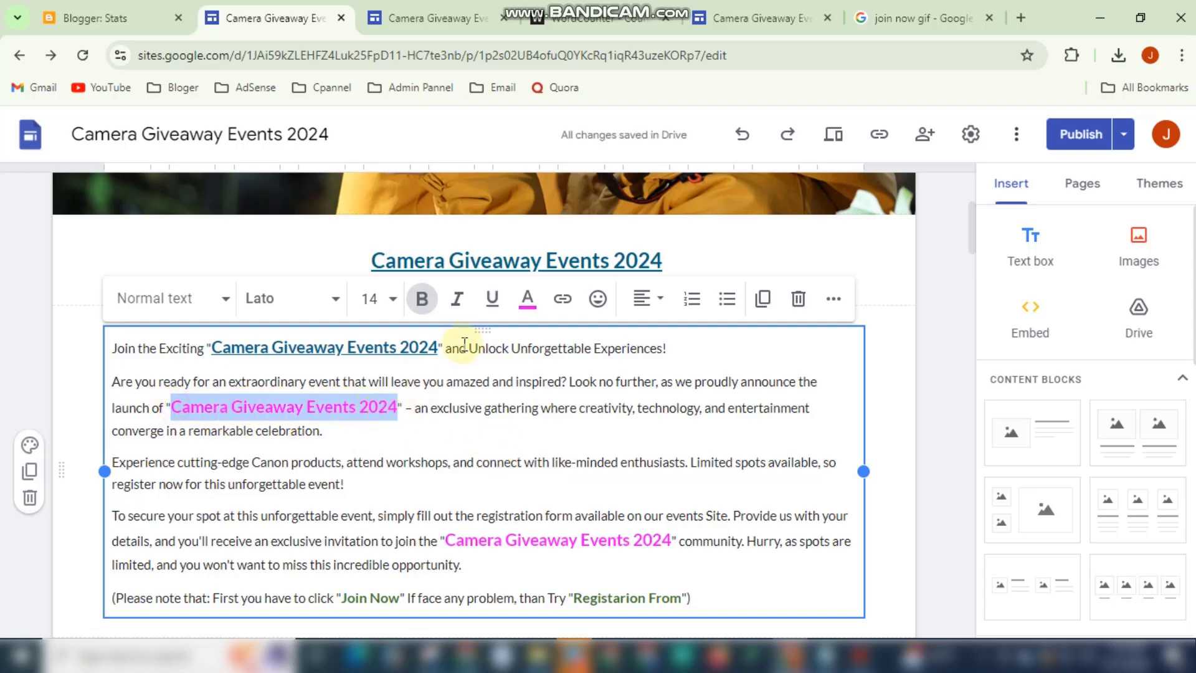
click(563, 301)
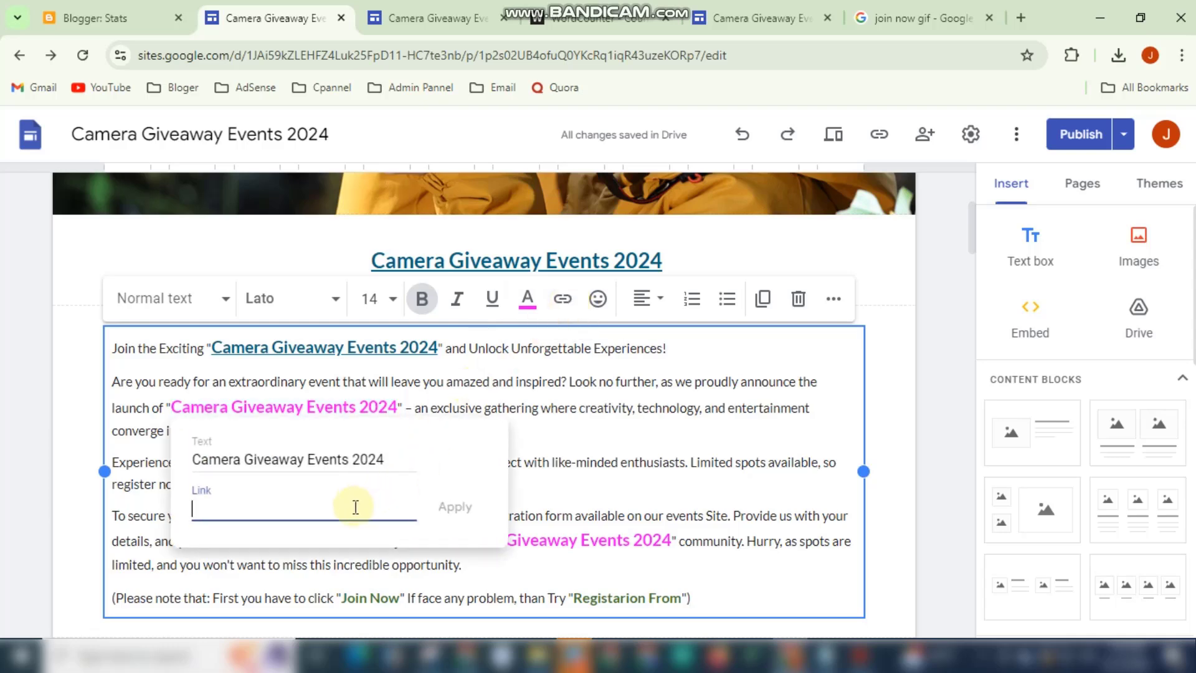
key(ctrl+v)
click(453, 507)
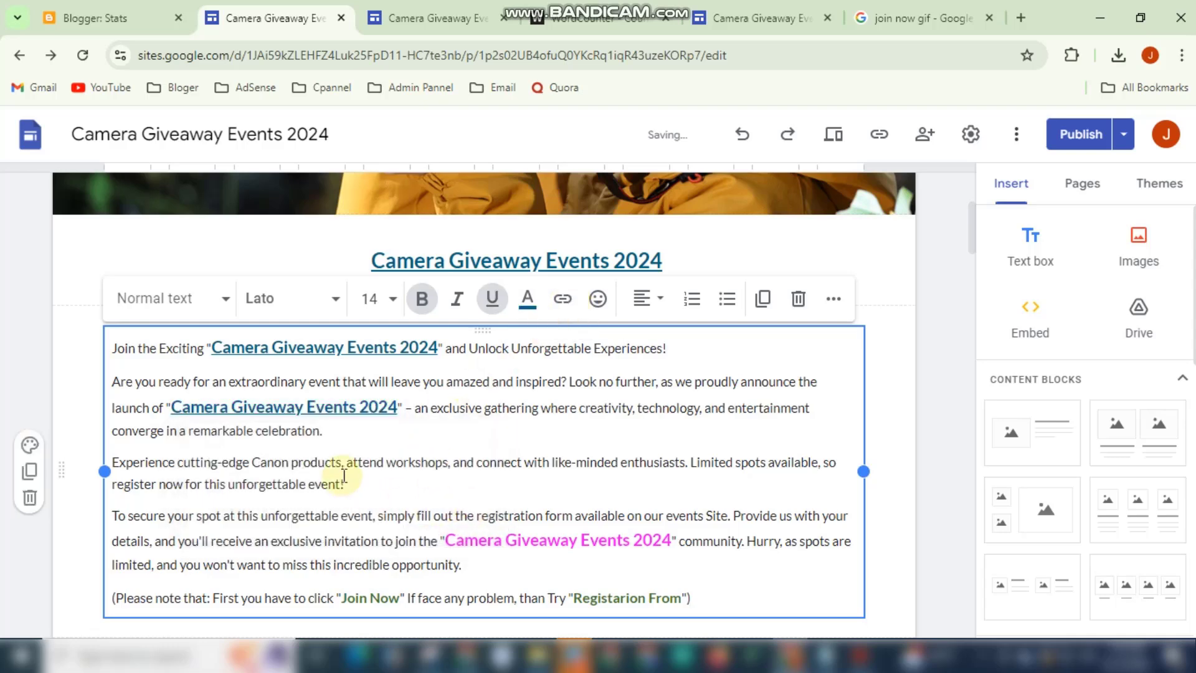
- Link the 'Camera Giveaway Events 2024' phrase in the registration paragraph to the direct link
scroll(392, 464, down, 1)
scroll(392, 464, down, 1)
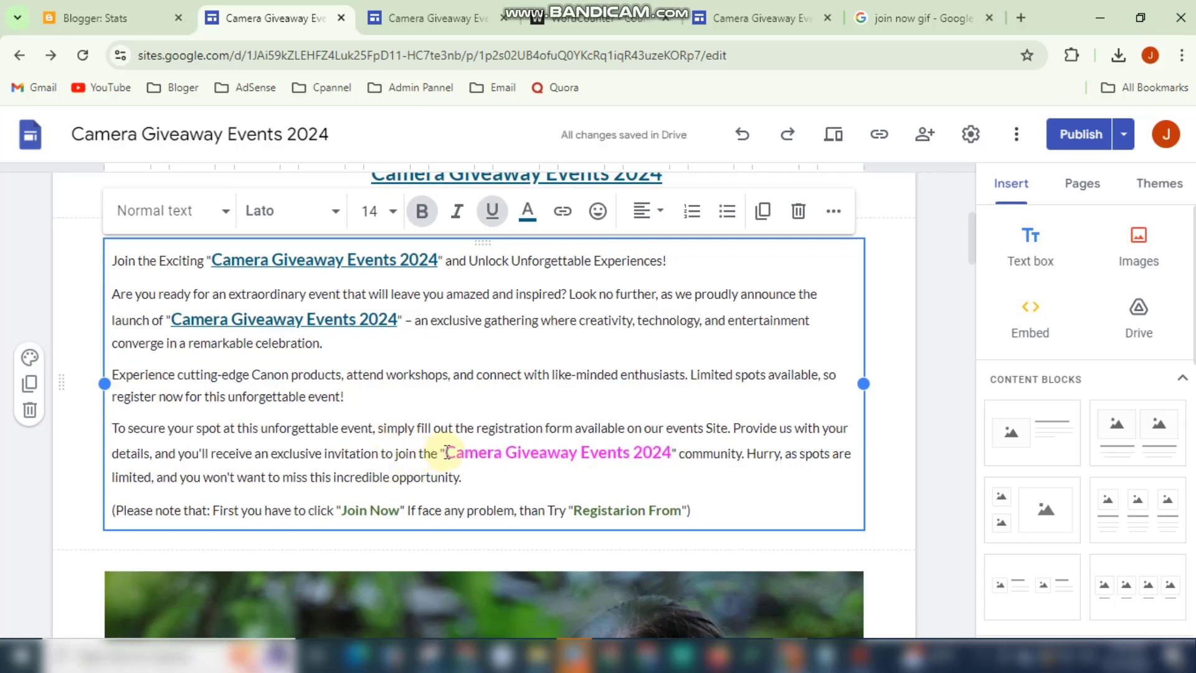
drag(446, 452, 665, 458)
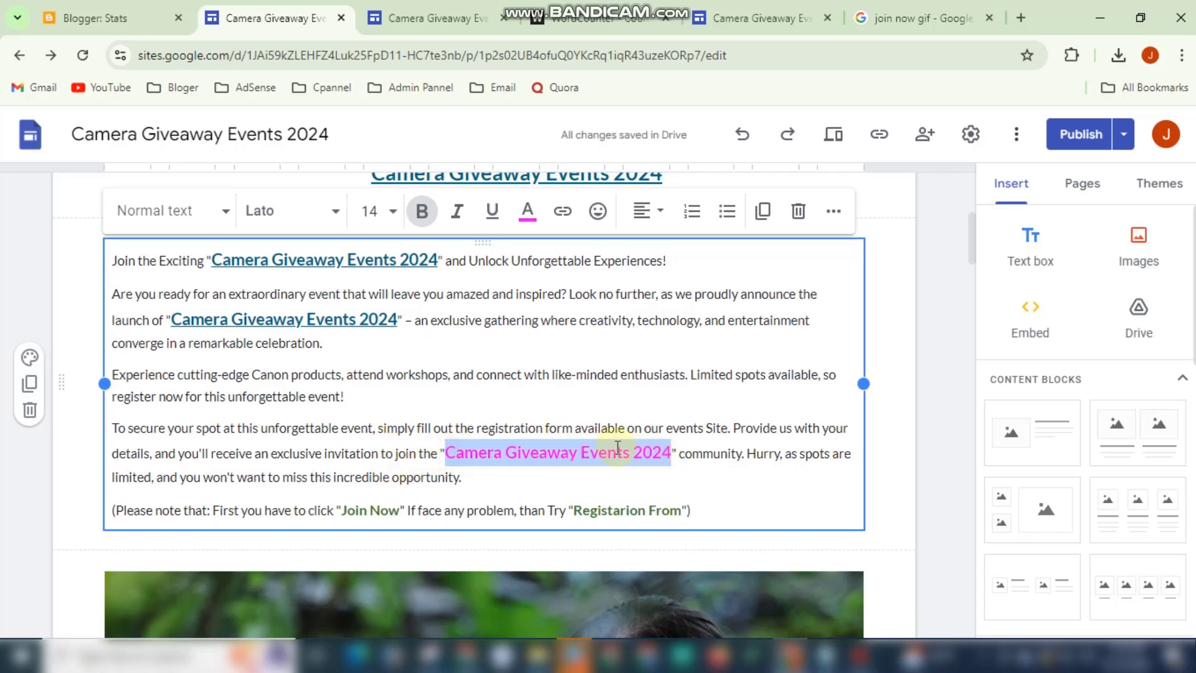
click(563, 212)
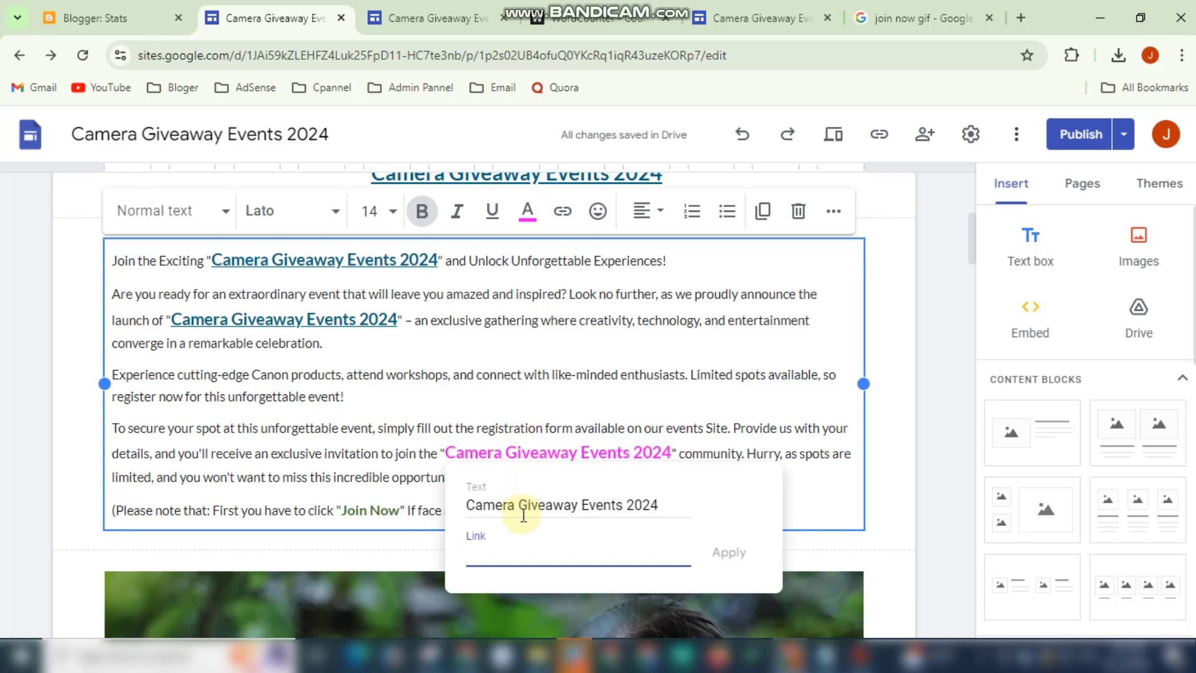
key(ctrl+v)
click(729, 552)
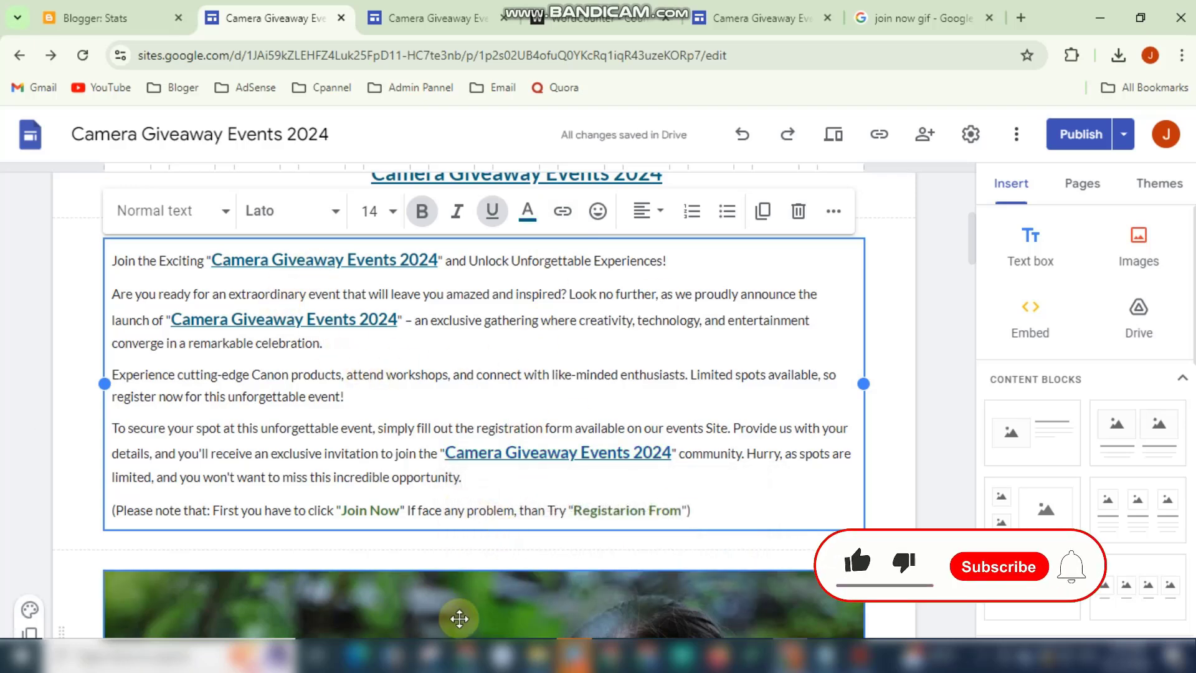
- Link the 'Join Now' text to the Adsterra direct link URL
click(468, 648)
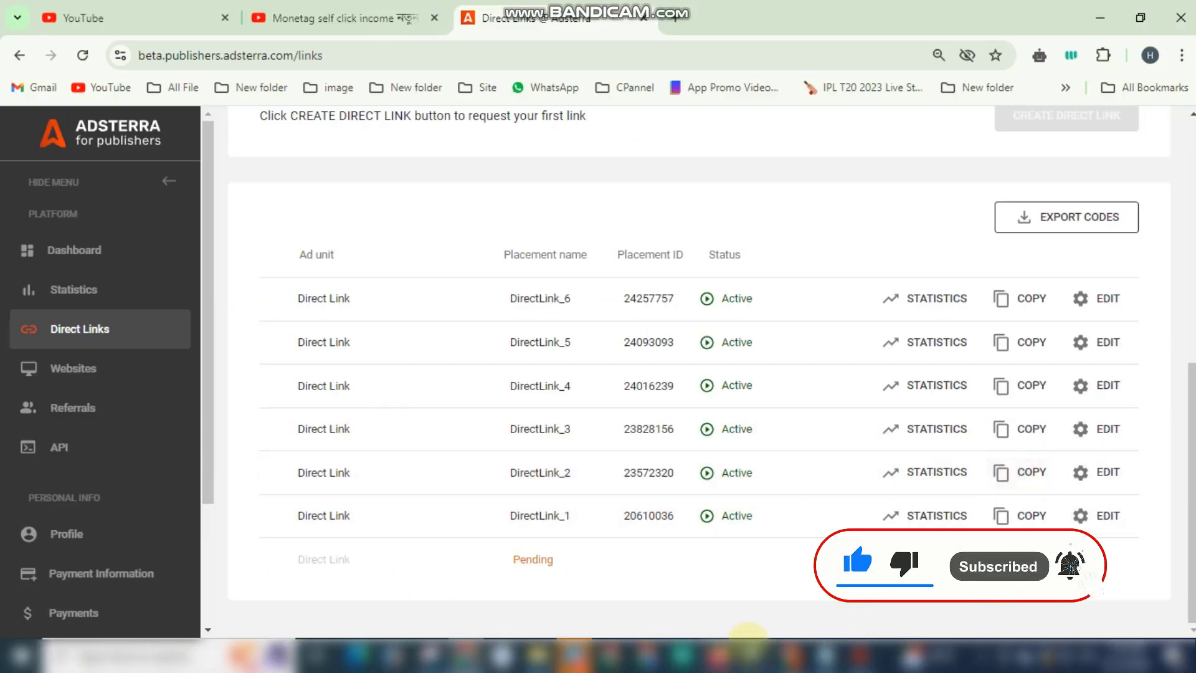
click(782, 629)
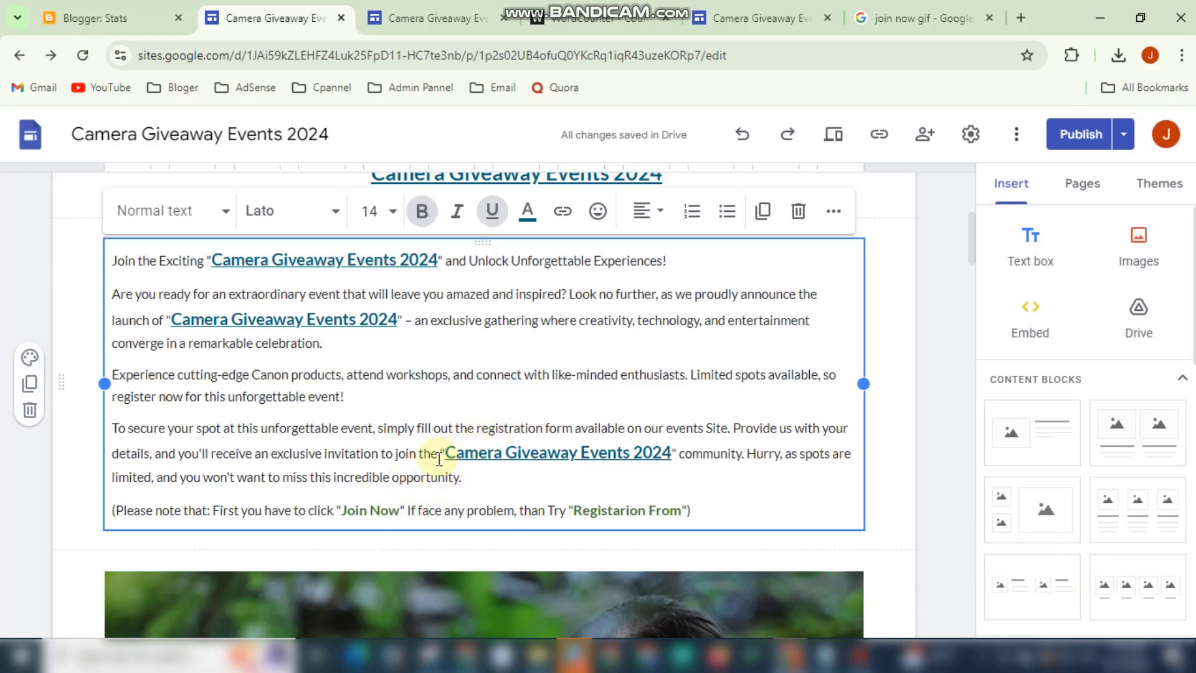
scroll(438, 459, down, 1)
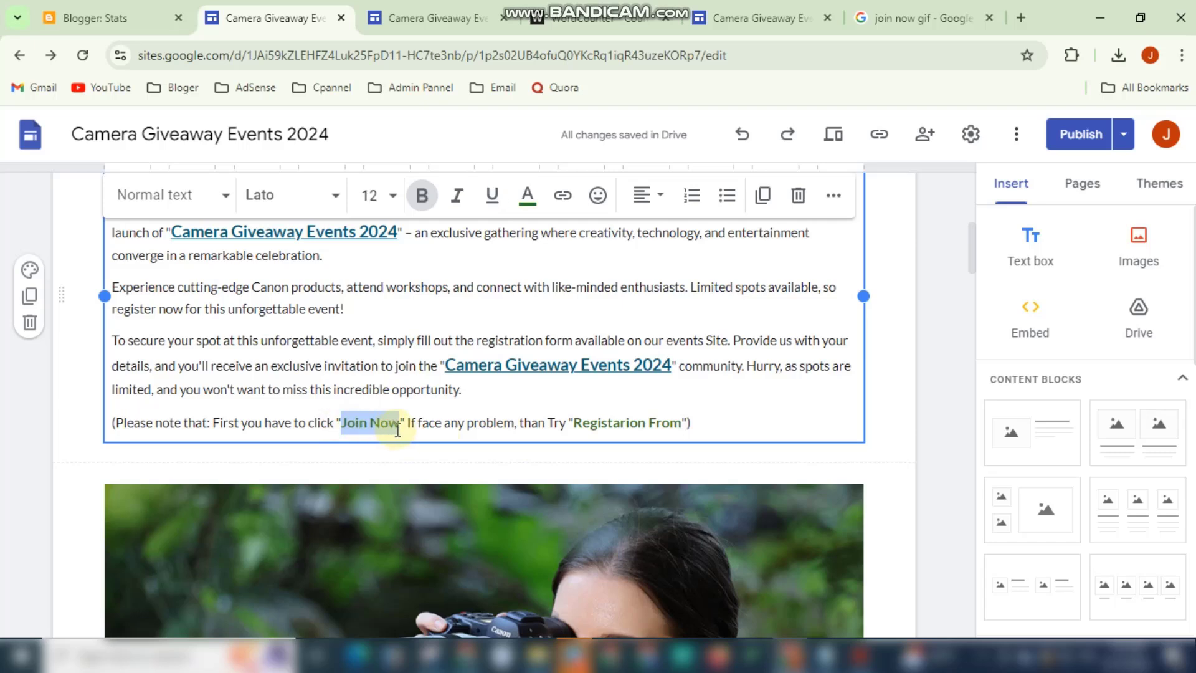
click(562, 195)
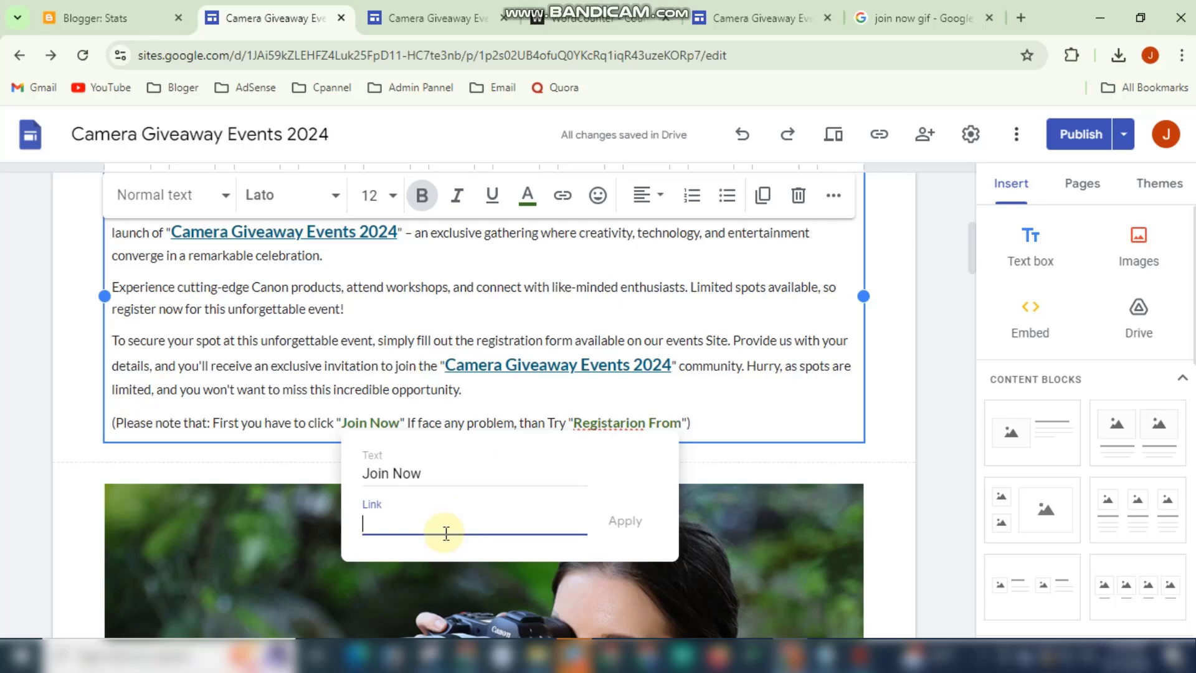
key(ctrl+v)
click(626, 523)
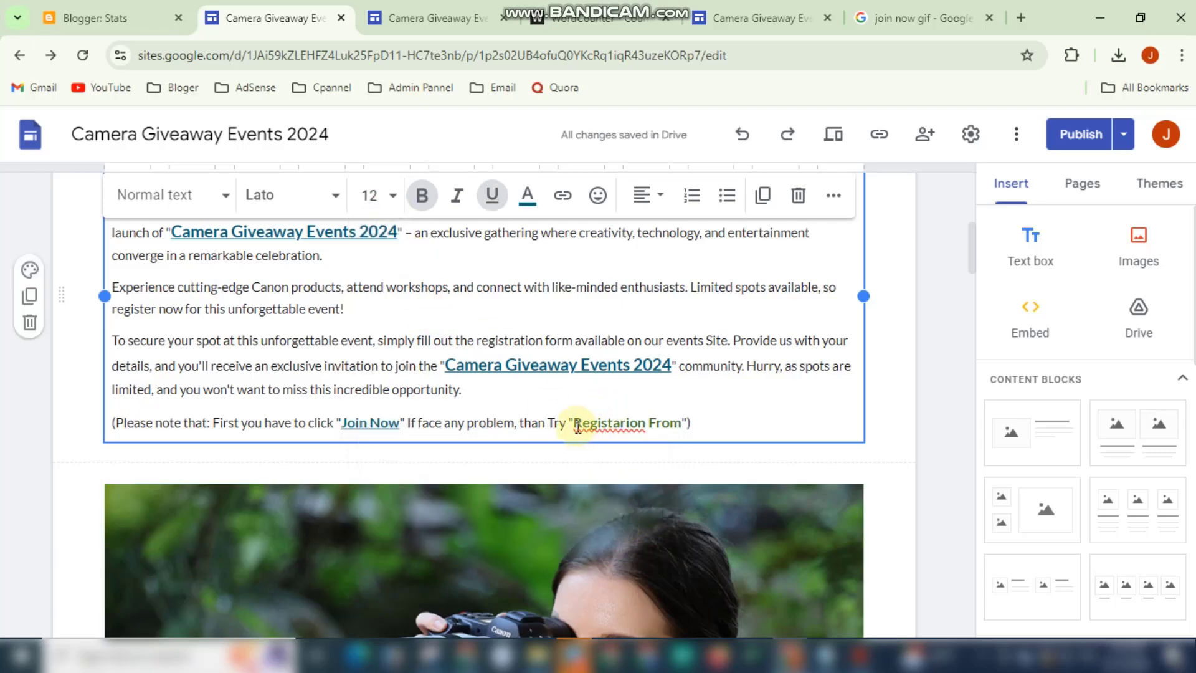
- Link the words 'Registarion From' to the Adsterra direct link URL
drag(577, 426, 661, 427)
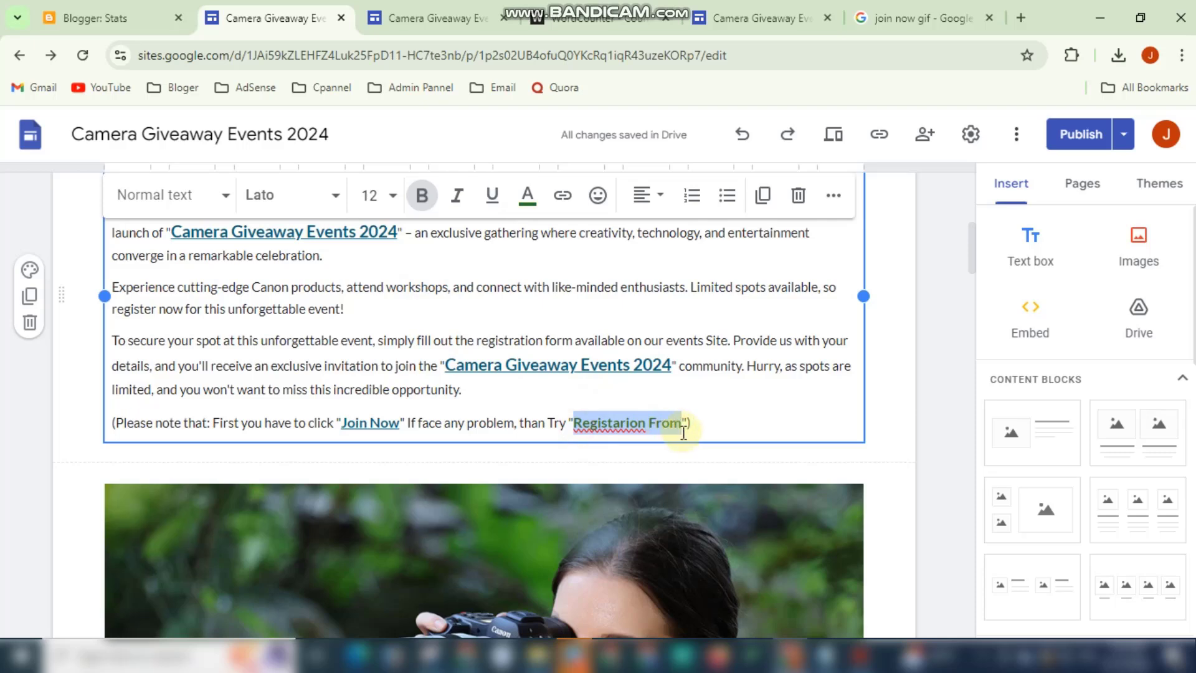
click(562, 195)
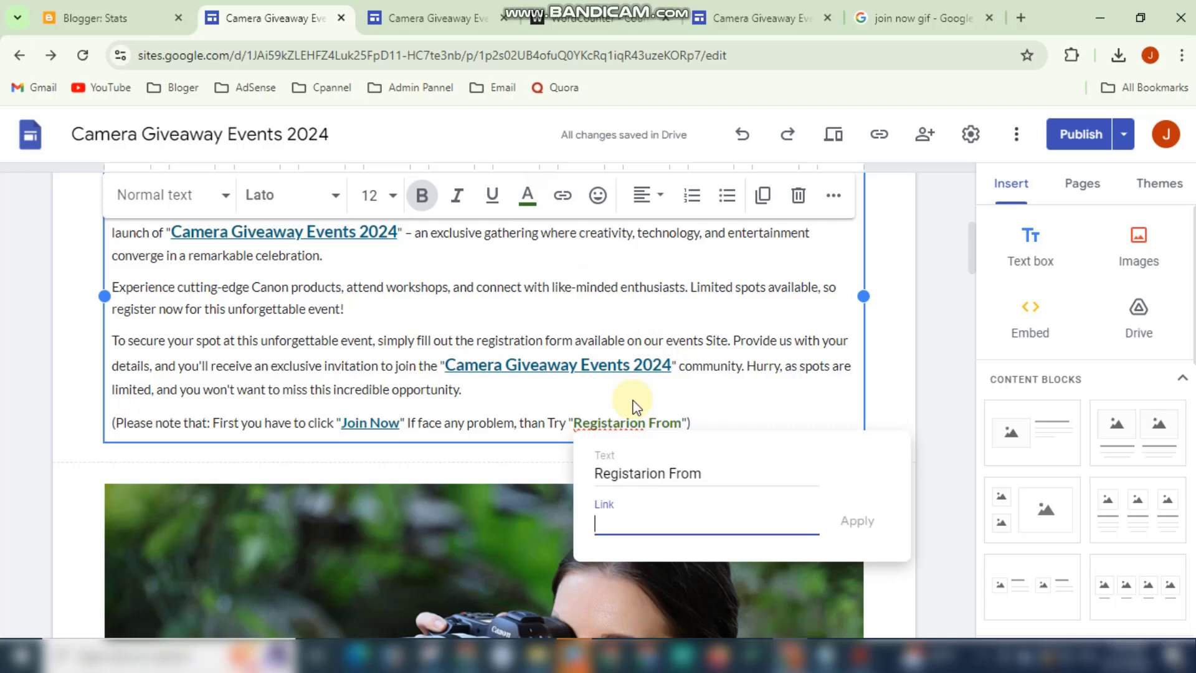
key(ctrl+v)
click(870, 529)
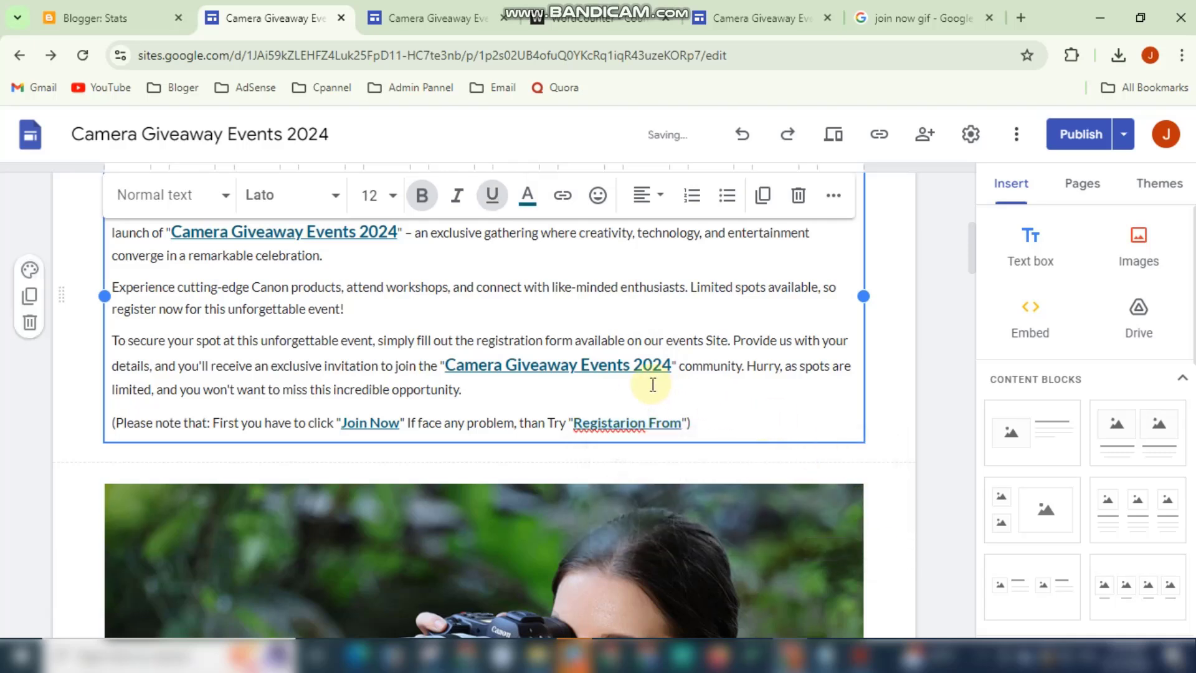
scroll(652, 384, up, 3)
scroll(390, 427, down, 1)
scroll(347, 403, up, 2)
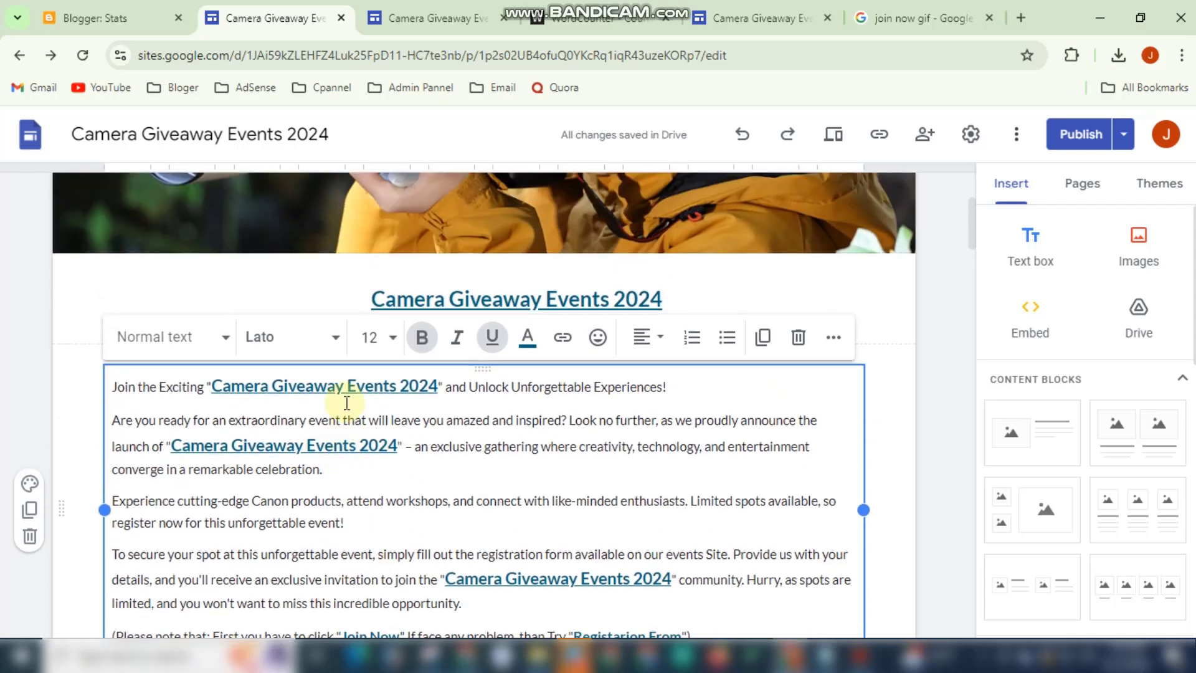
scroll(347, 403, up, 1)
- Colour the three linked 'Camera Giveaway Events 2024' phrases magenta
drag(213, 434, 437, 434)
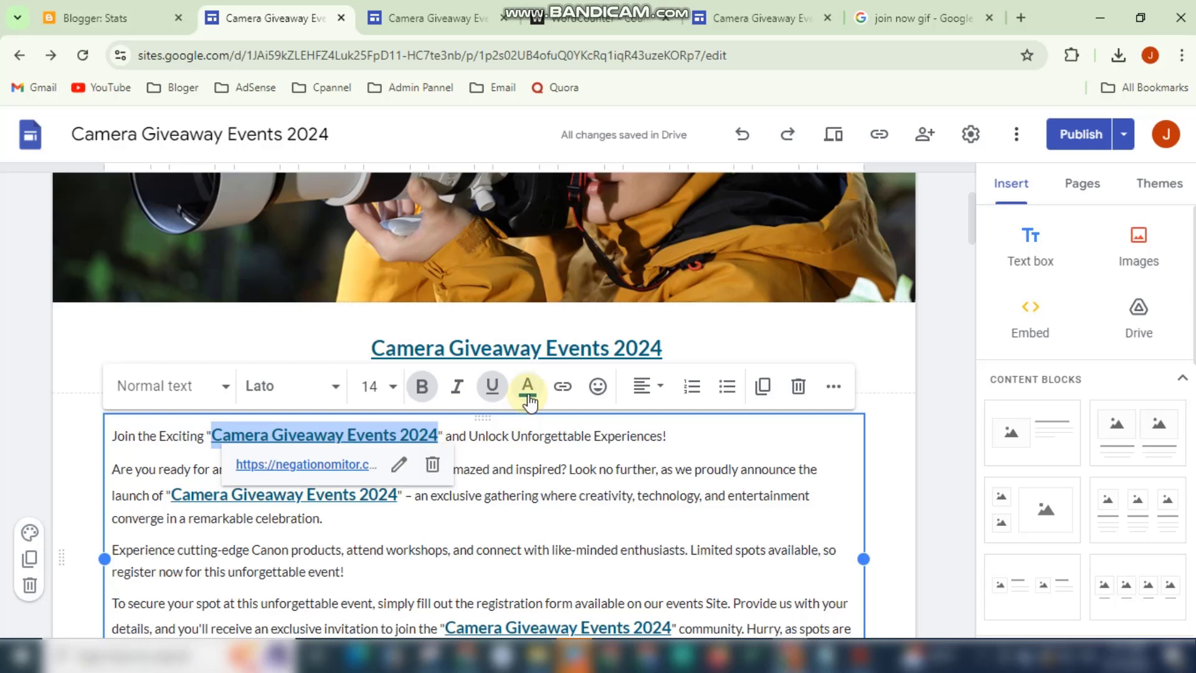
click(528, 401)
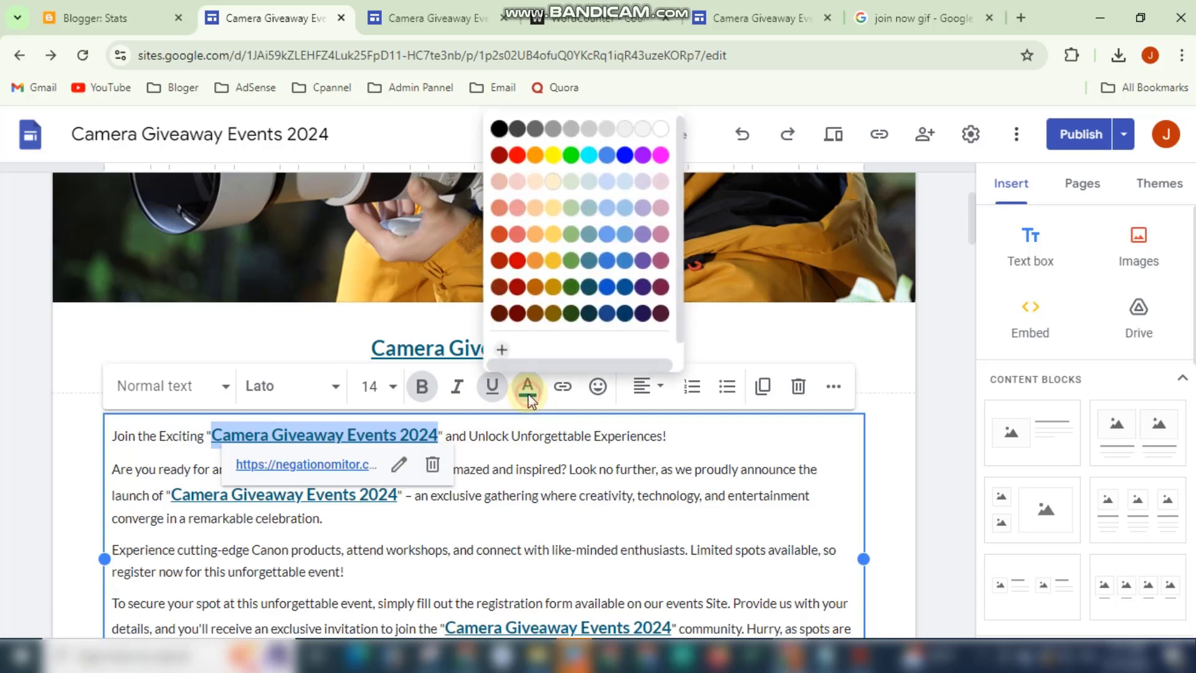
click(664, 153)
scroll(334, 534, down, 2)
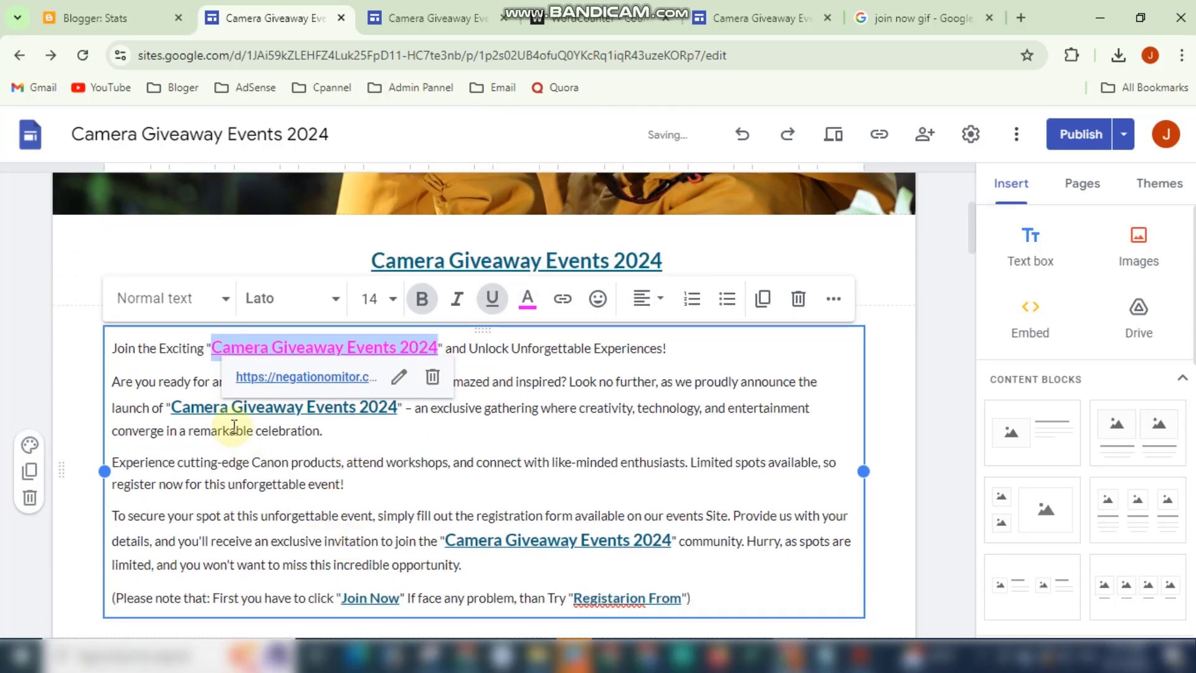
drag(173, 407, 390, 416)
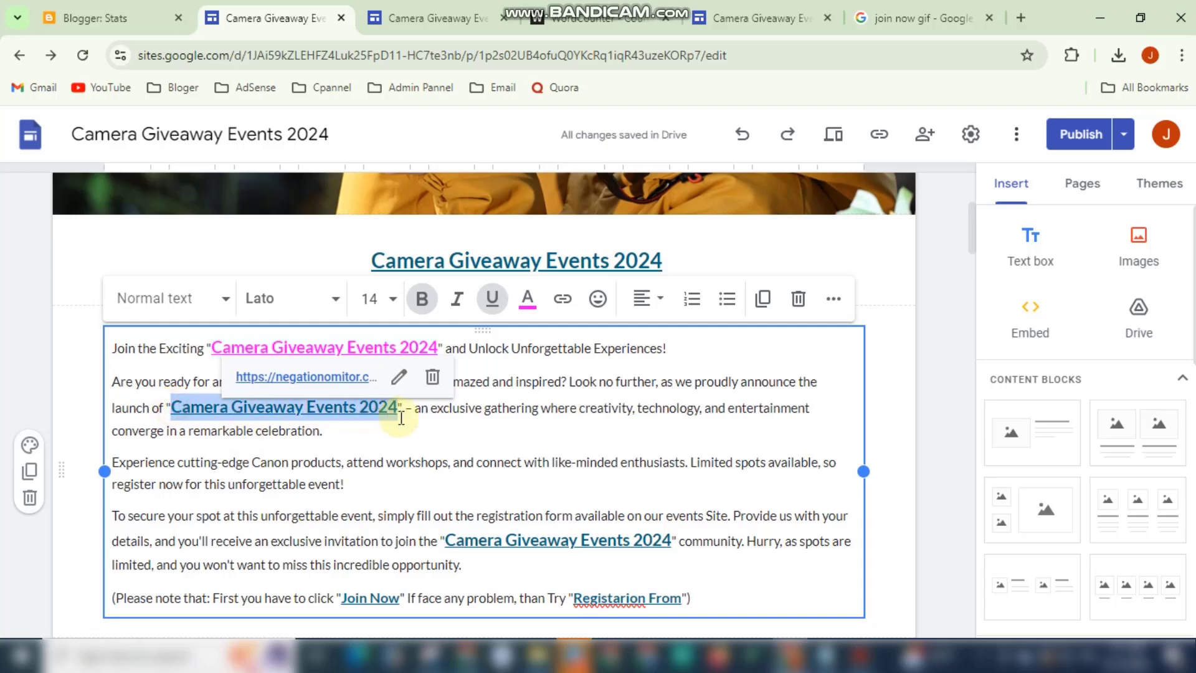
click(528, 298)
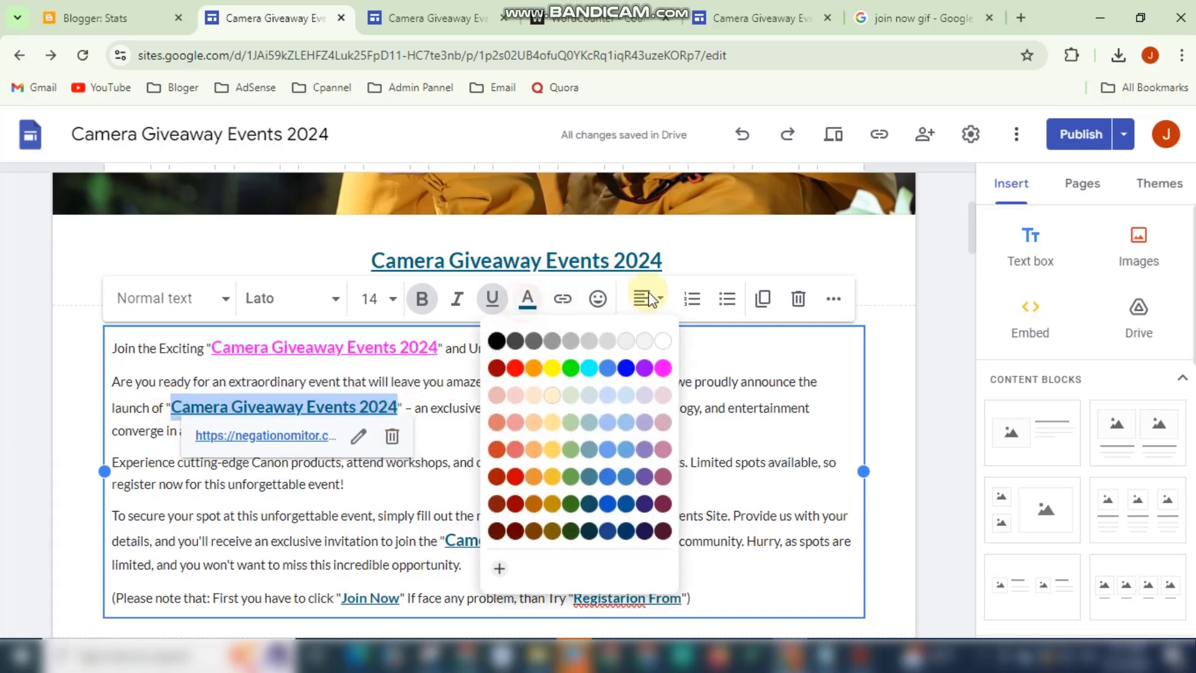
click(663, 368)
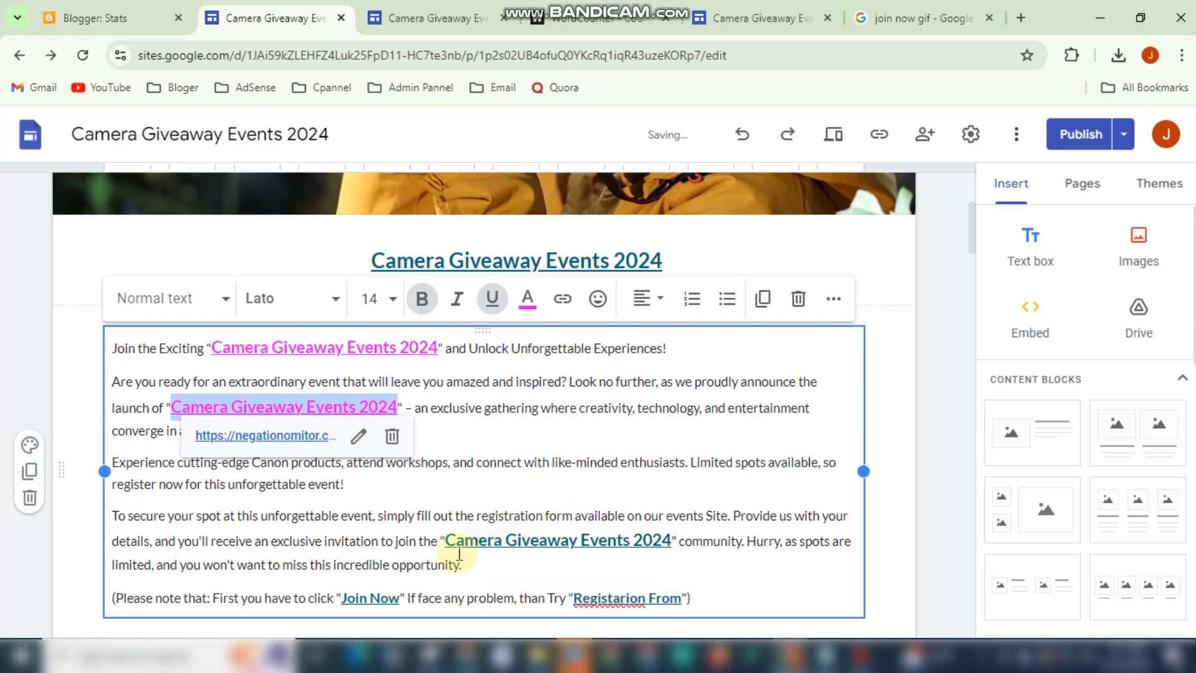
drag(445, 540, 672, 548)
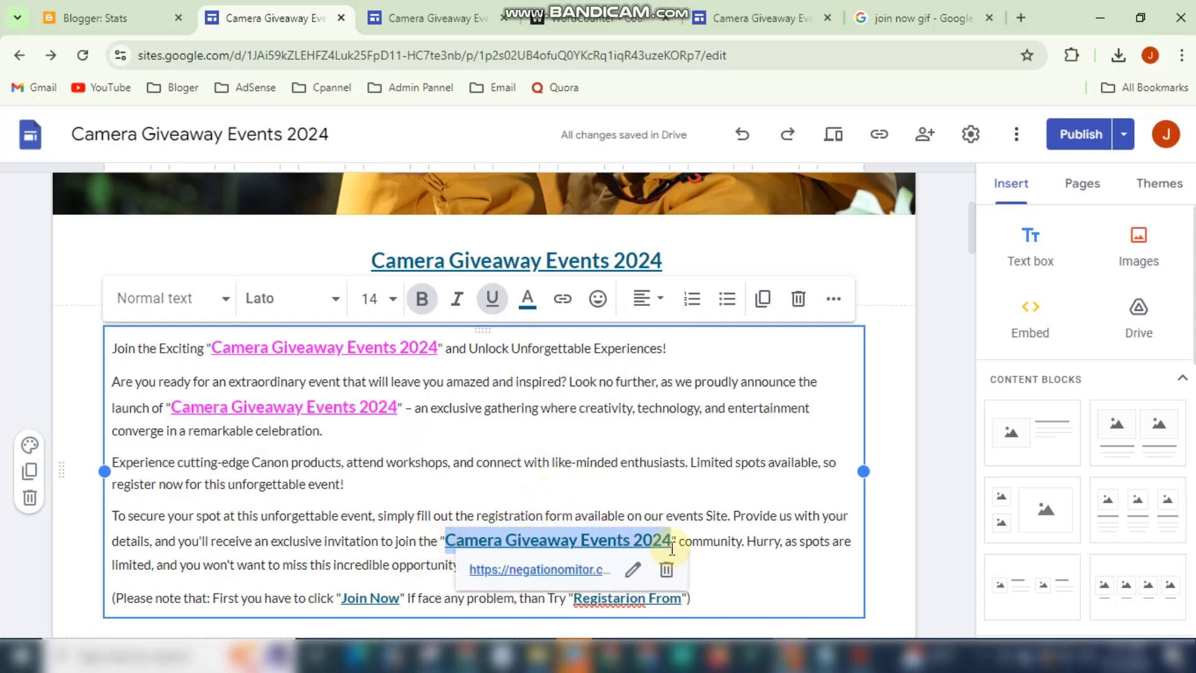
click(527, 299)
click(663, 374)
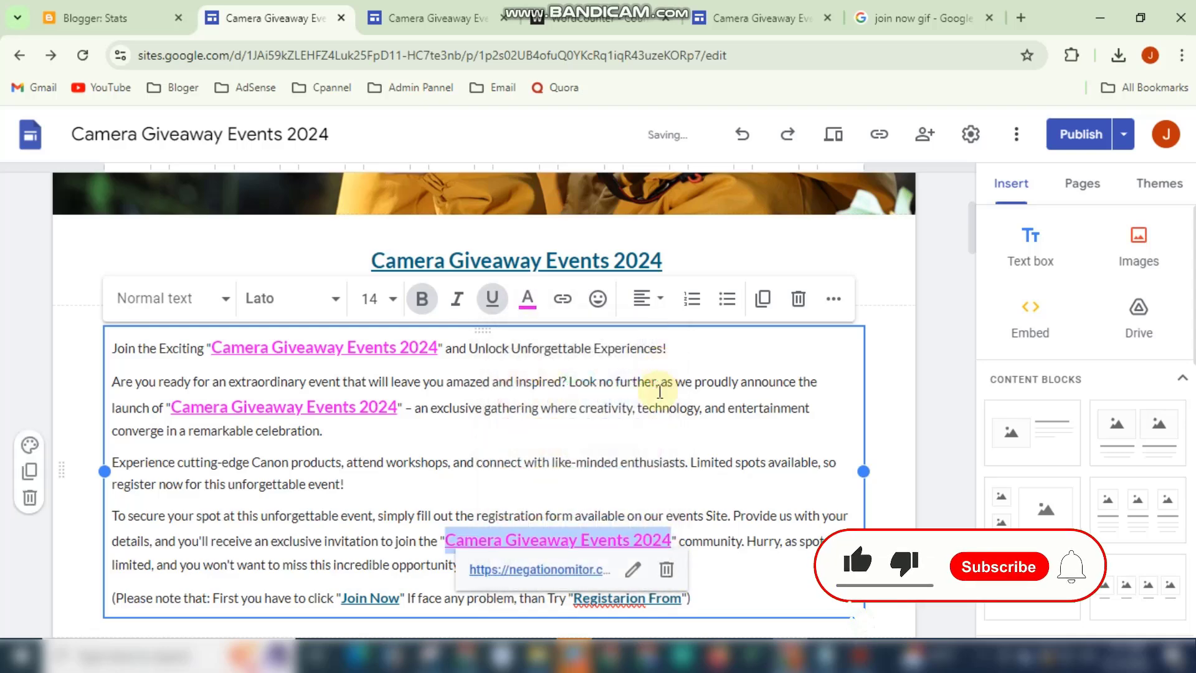
- Colour the 'Registarion From' and 'Join Now' links dark green
scroll(623, 424, down, 3)
click(741, 402)
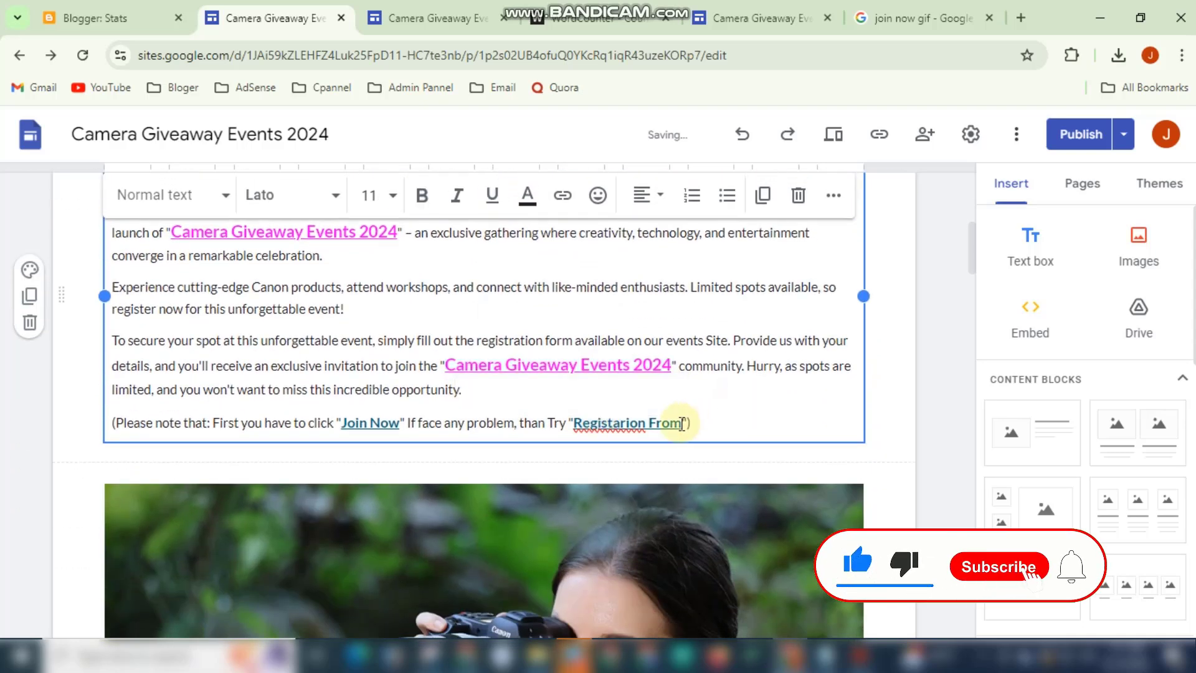
drag(682, 423, 574, 430)
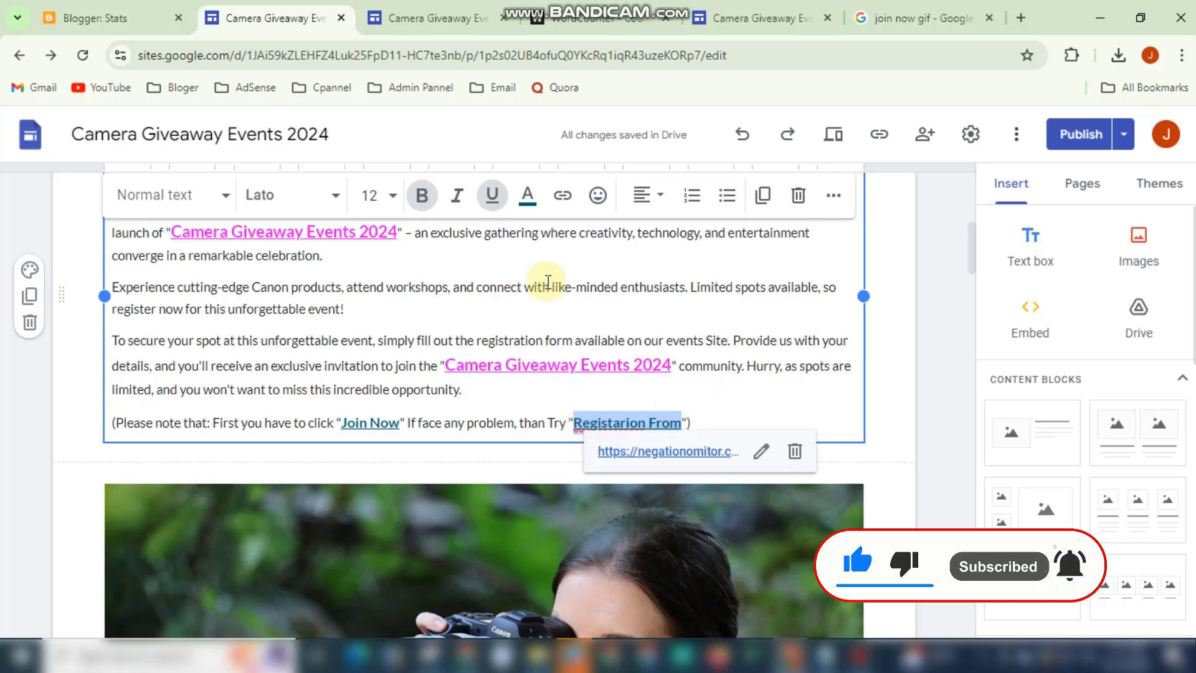
click(527, 196)
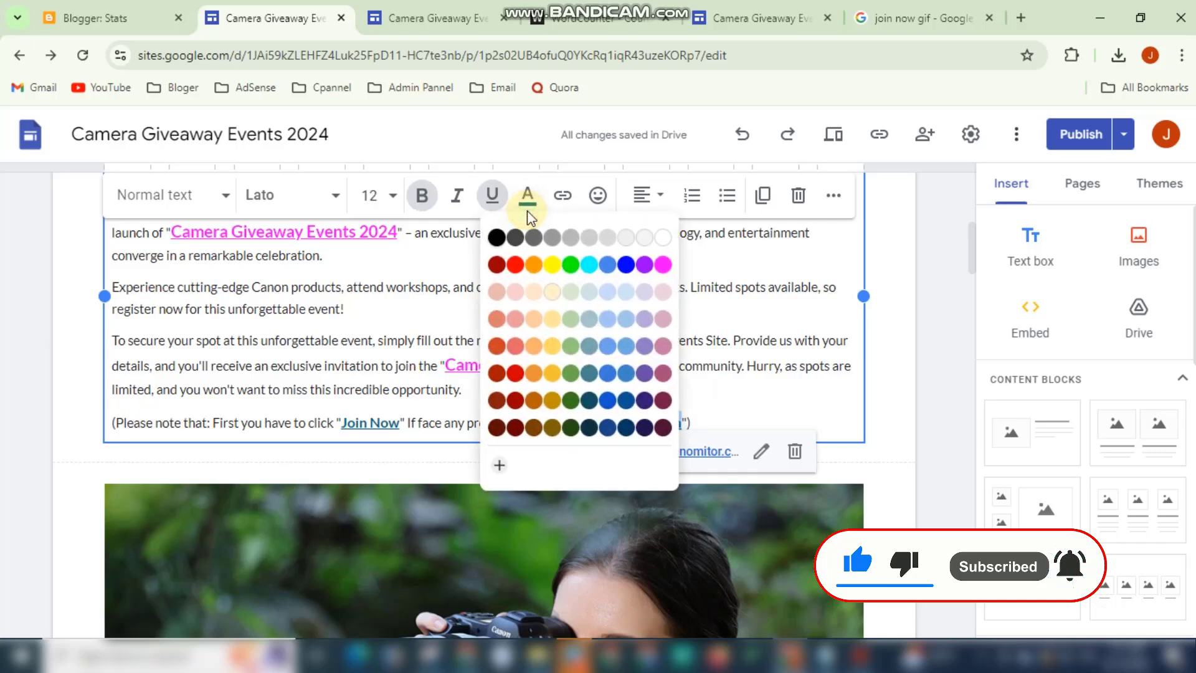
click(571, 400)
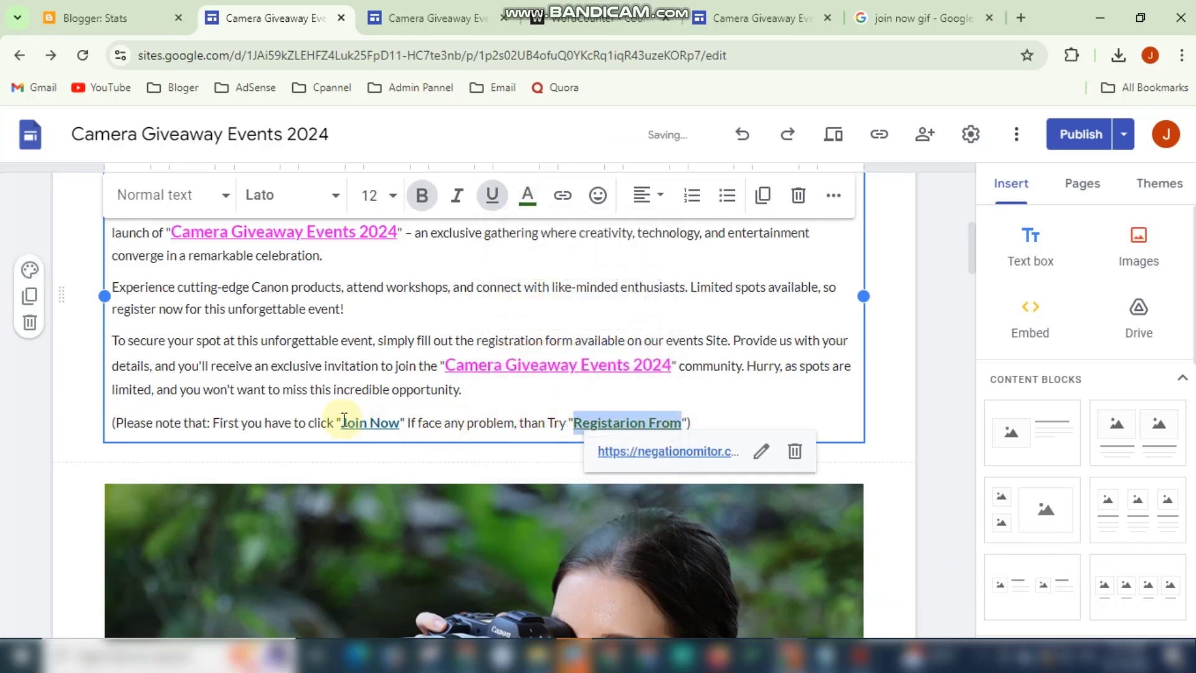
drag(343, 423, 402, 423)
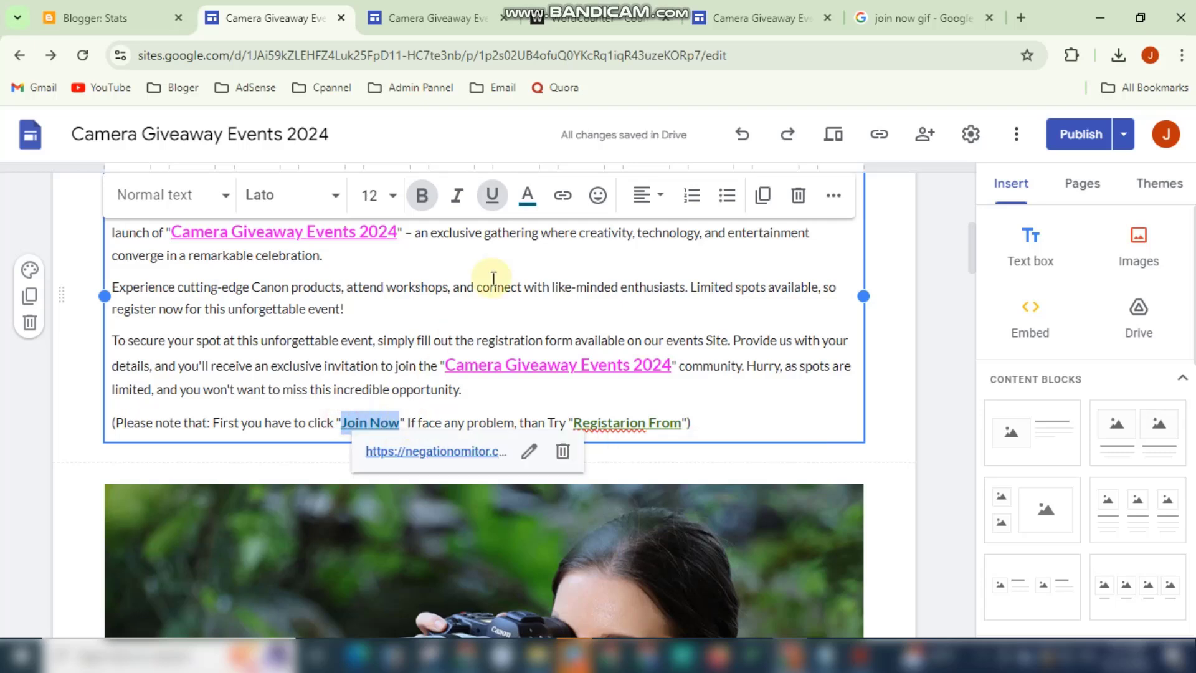
click(537, 211)
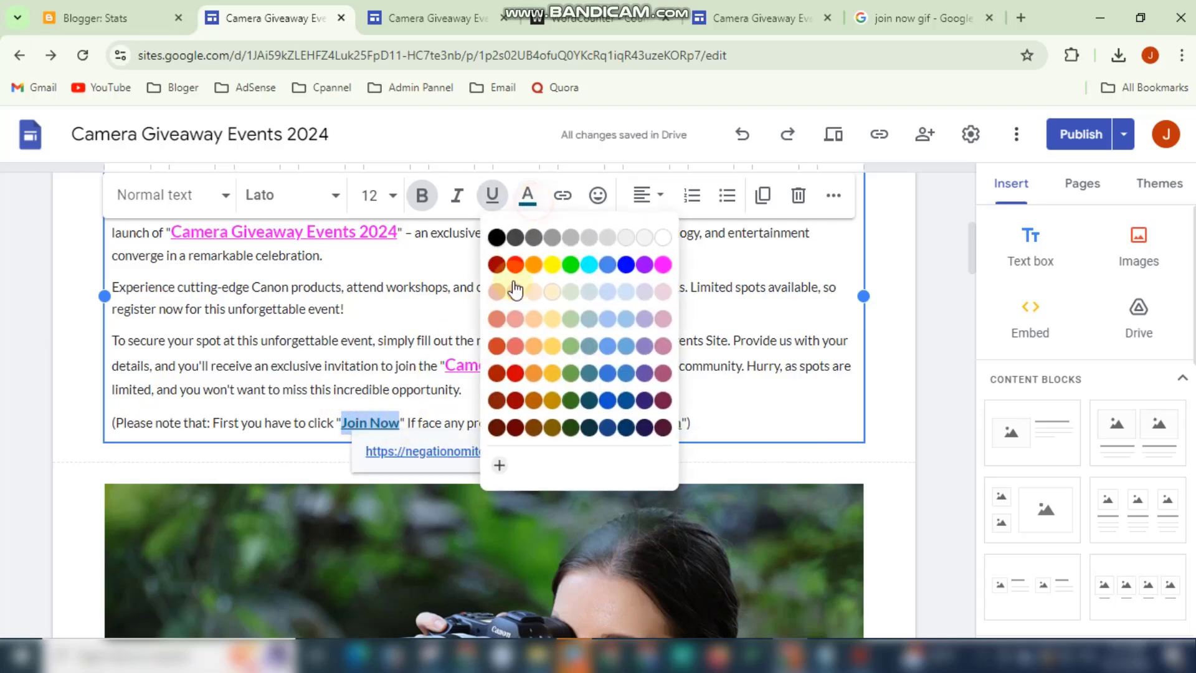
click(573, 409)
click(738, 428)
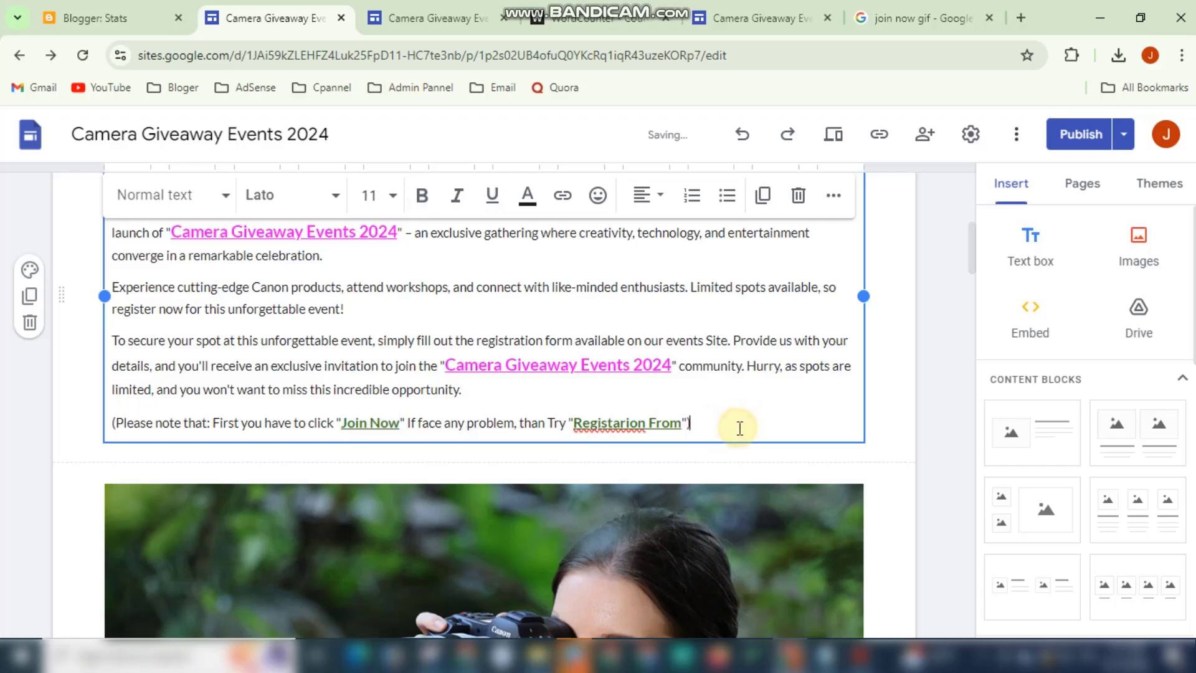
scroll(305, 402, up, 2)
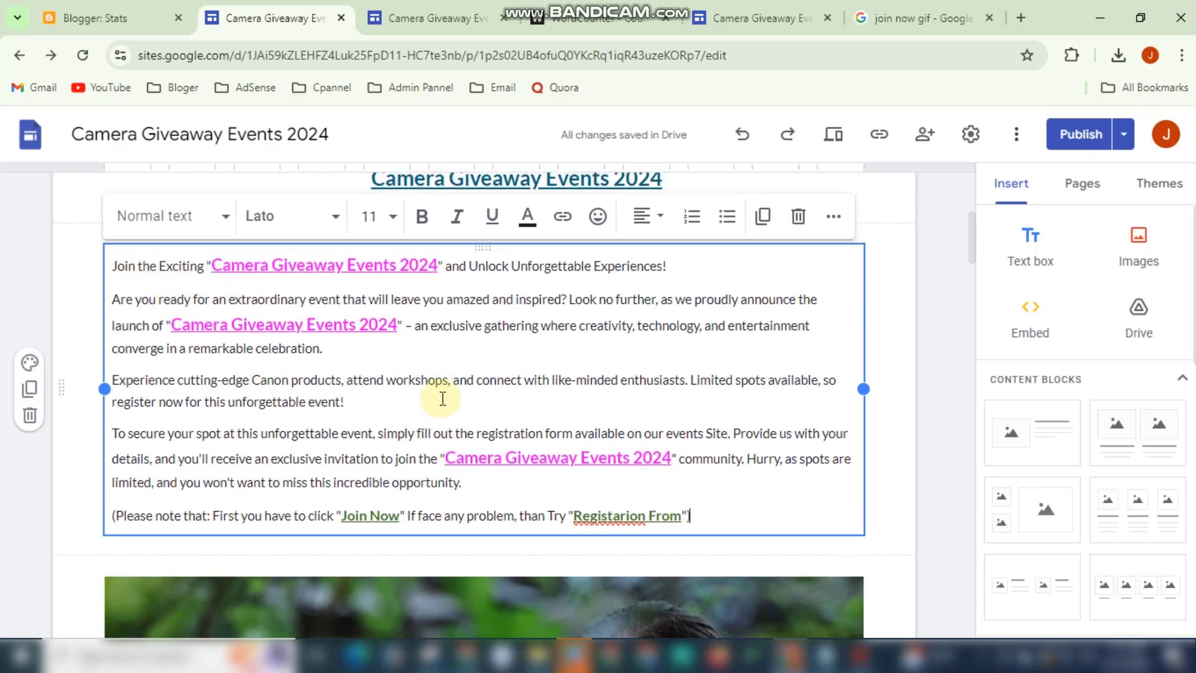
- Leave the text block and select the JOIN NOW and Register now button images below the camera photo
scroll(384, 409, up, 4)
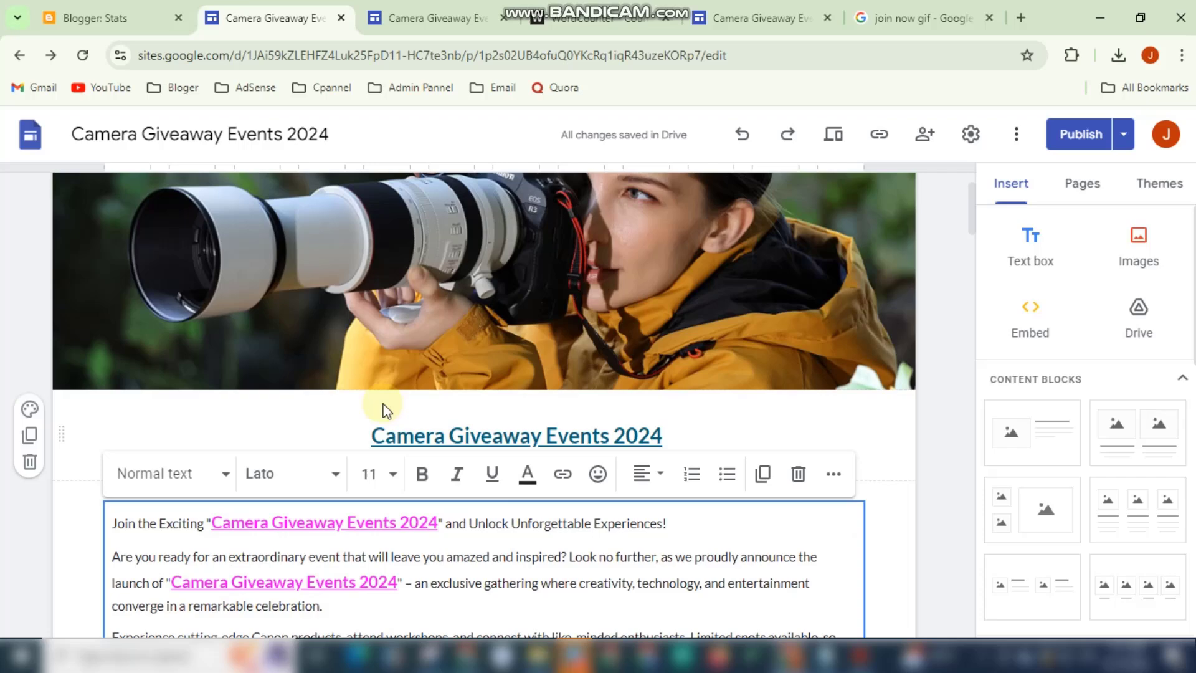
click(828, 415)
scroll(649, 428, down, 3)
scroll(645, 409, down, 13)
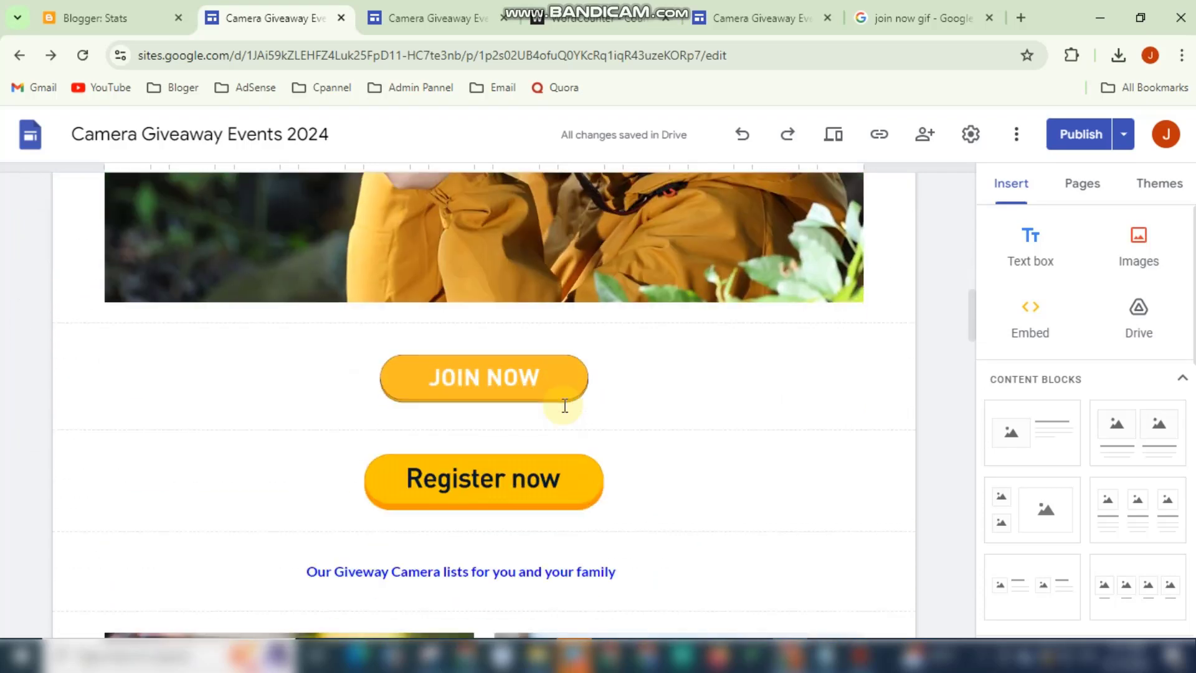
click(438, 378)
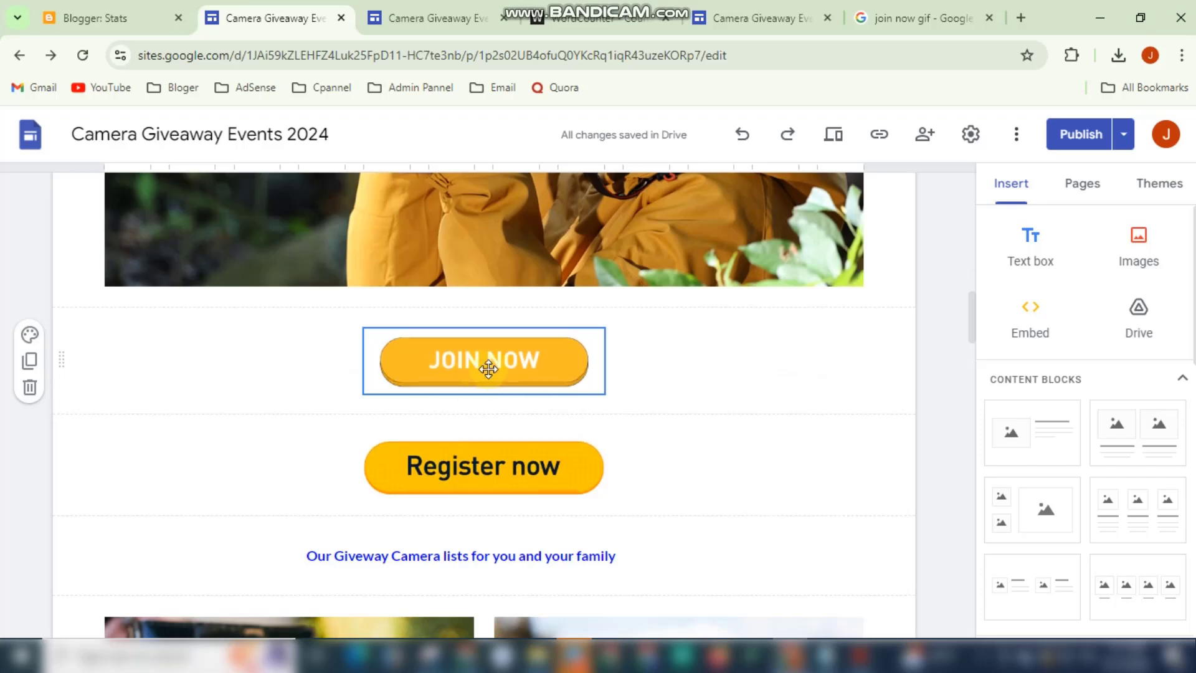
click(446, 444)
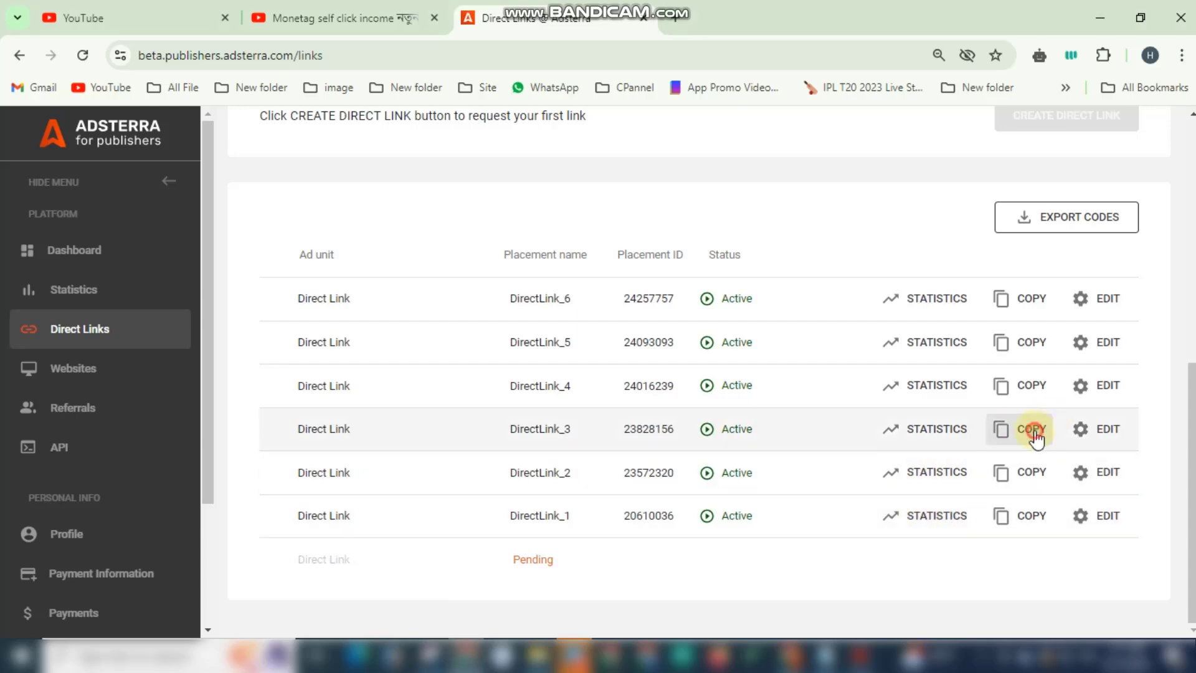
- Reload Adsterra's Direct Links page to see DirectLink_7 listed as Active
click(83, 58)
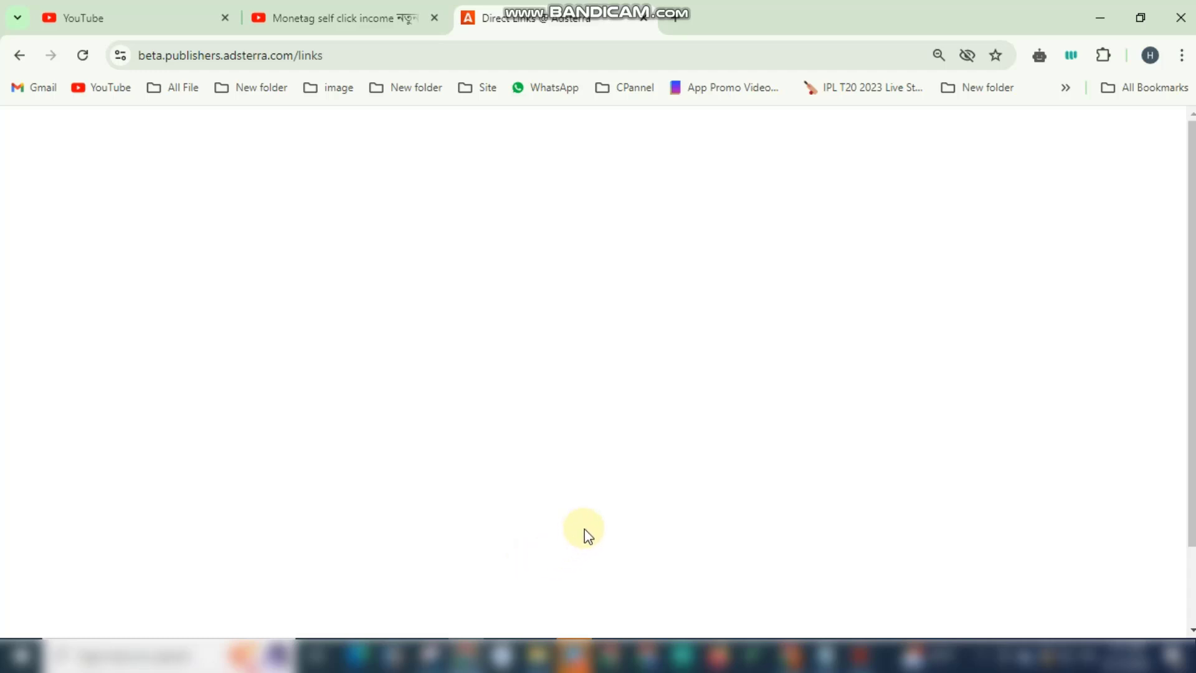
scroll(586, 535, down, 2)
scroll(580, 556, down, 6)
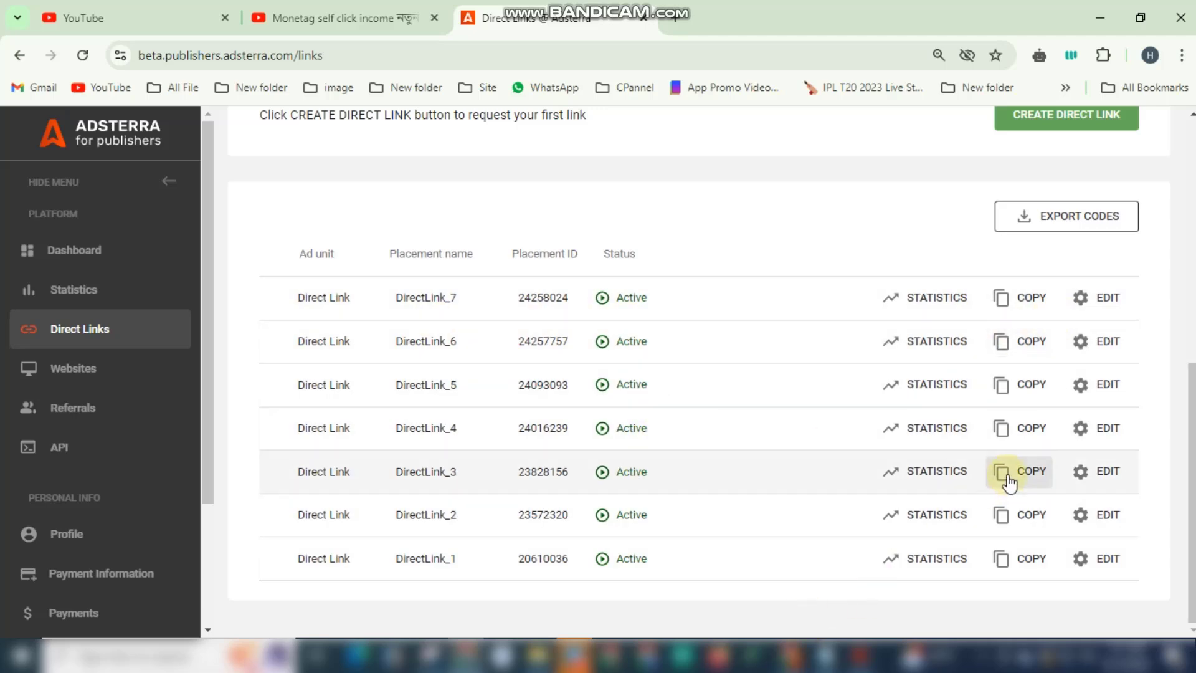
- Link the JOIN NOW button image to the copied Adsterra direct link
click(778, 651)
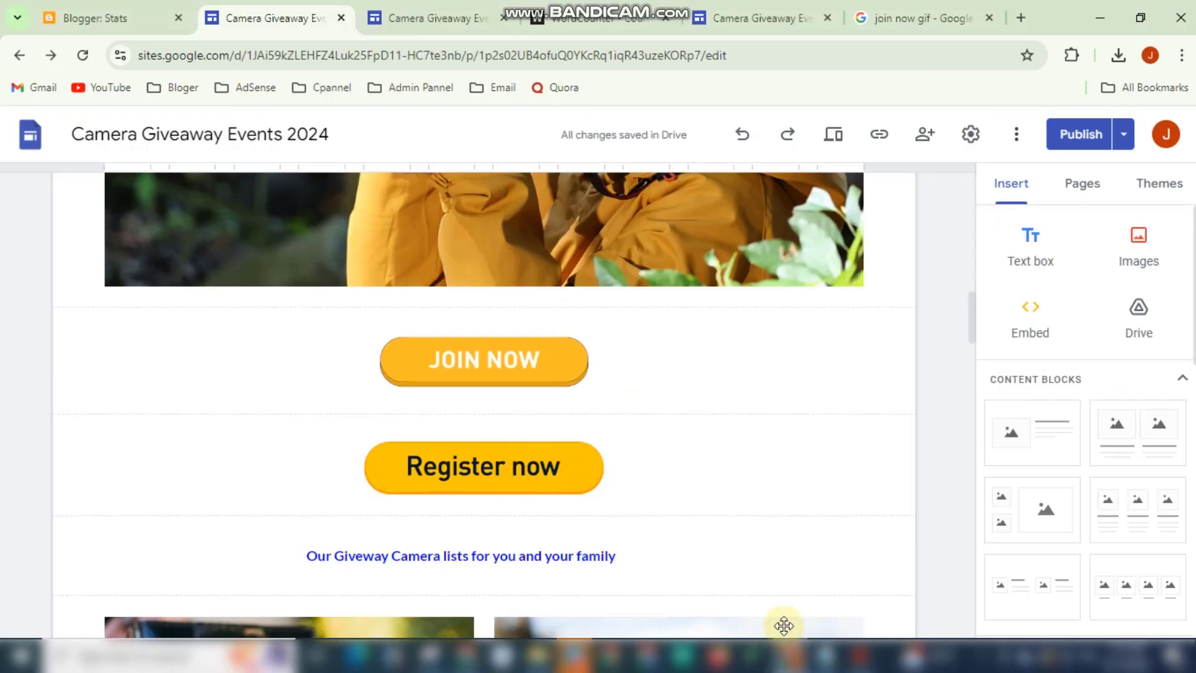
click(477, 356)
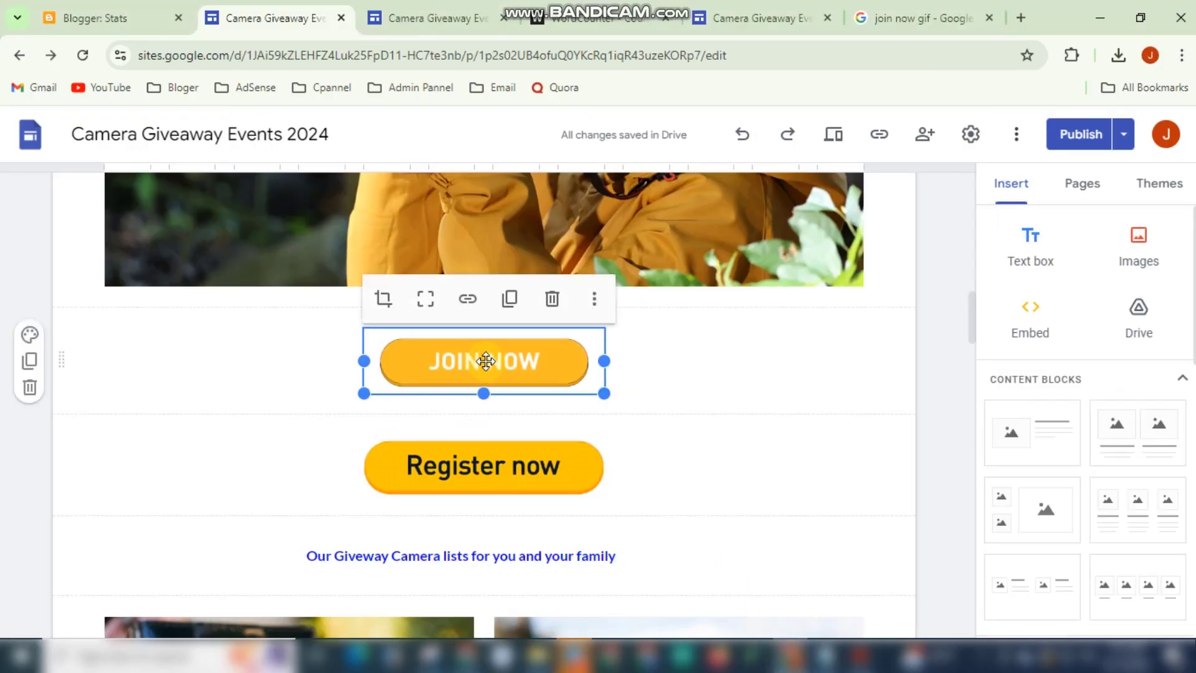
right_click(482, 359)
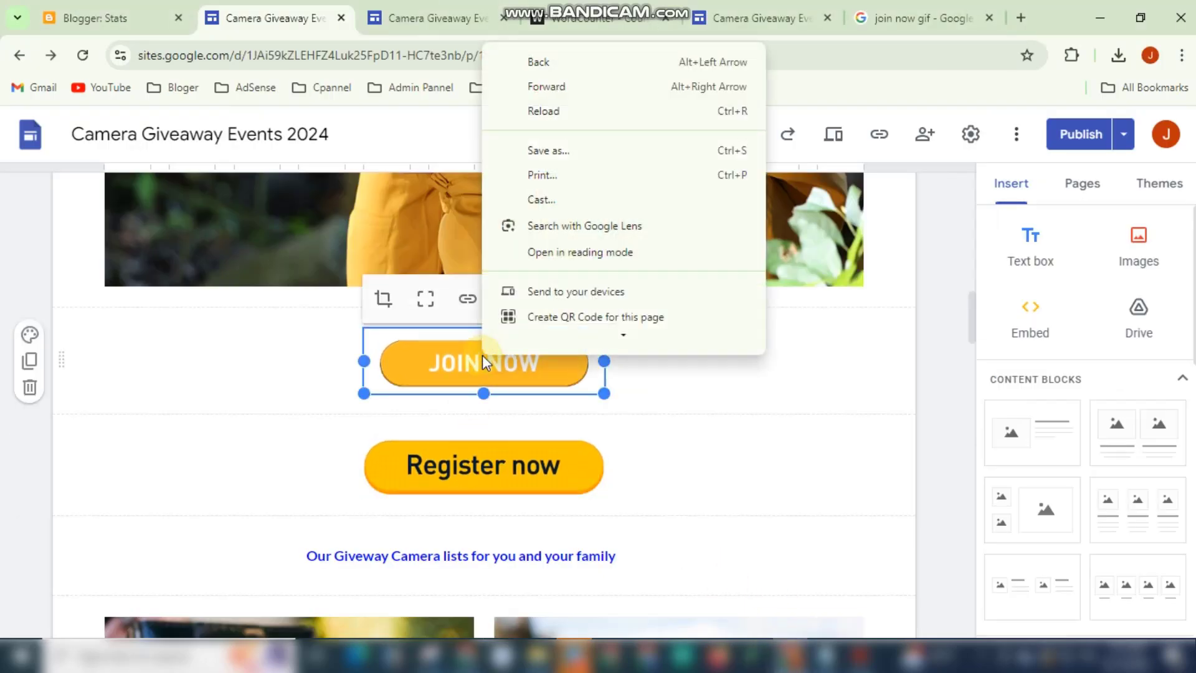
click(482, 357)
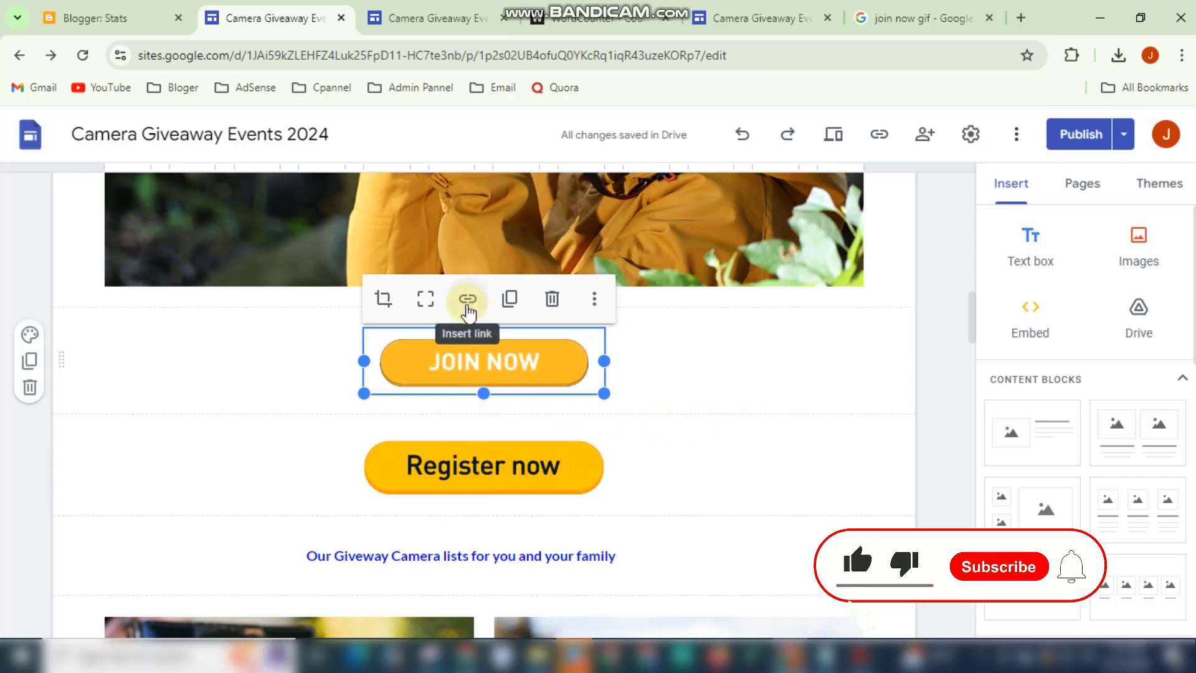
click(468, 300)
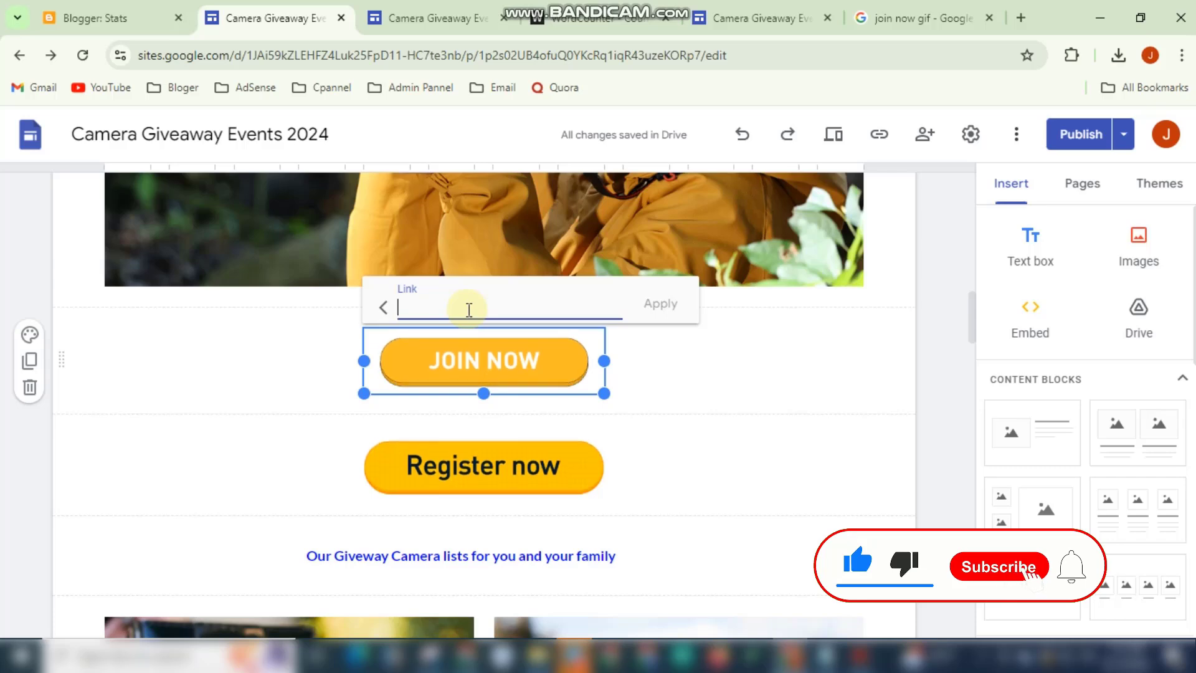
key(ctrl+v)
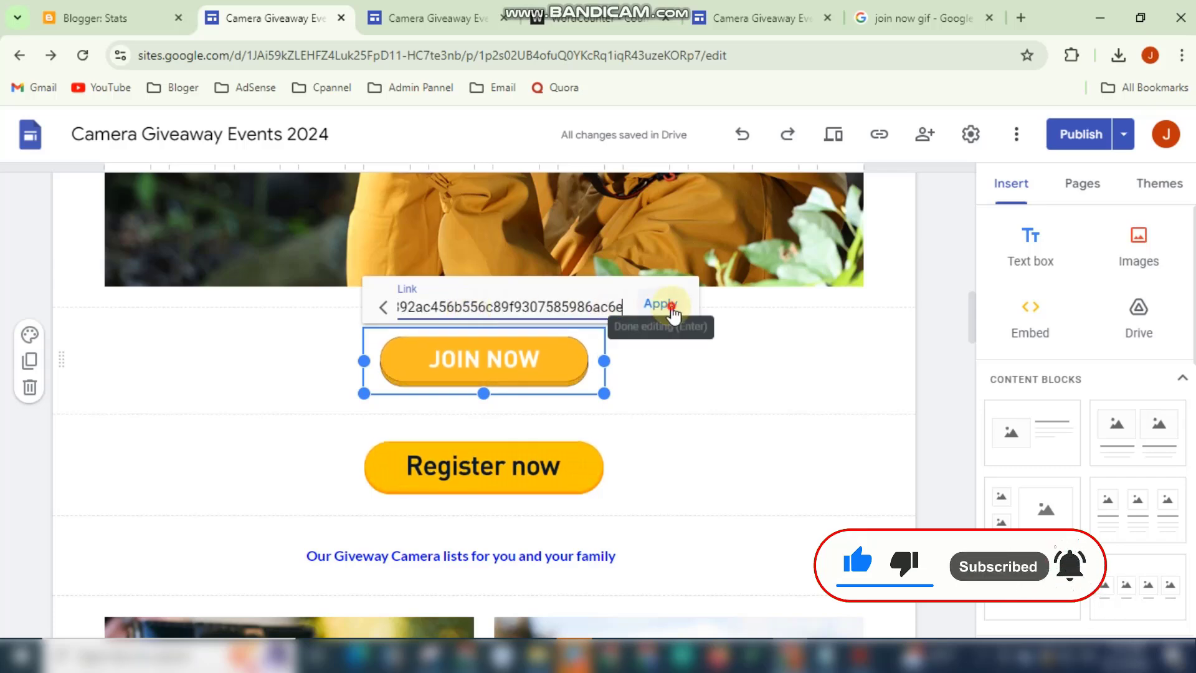
click(669, 311)
- Link the Register now button image to the same direct link
click(499, 489)
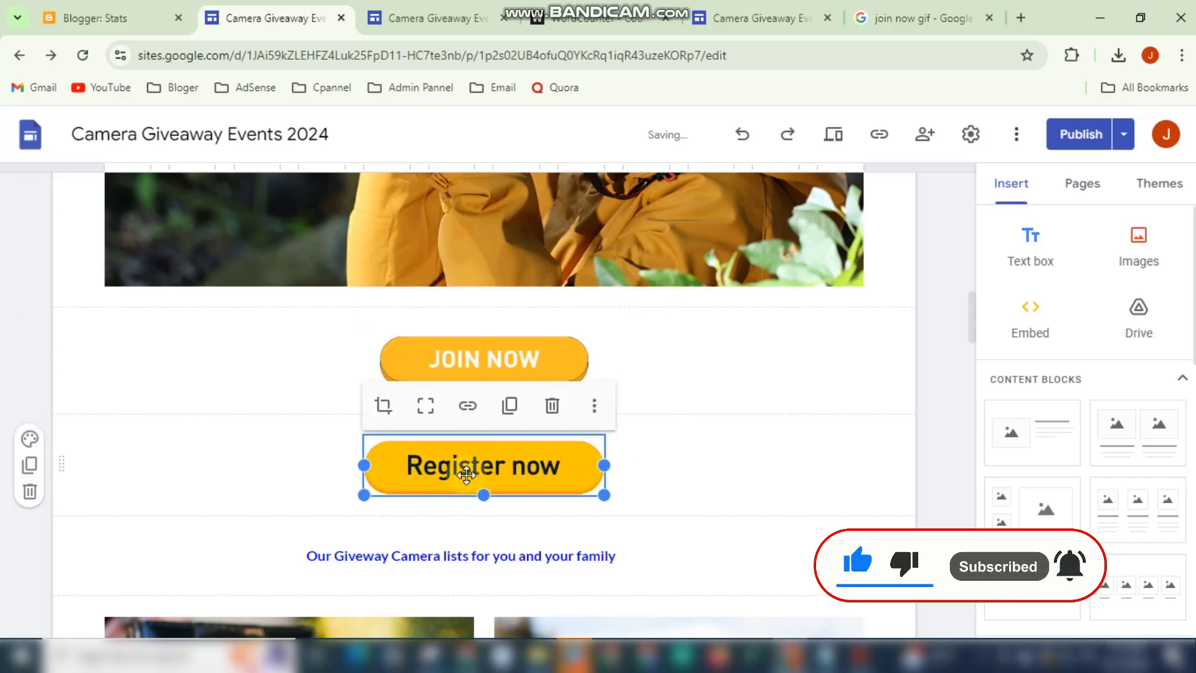
click(471, 406)
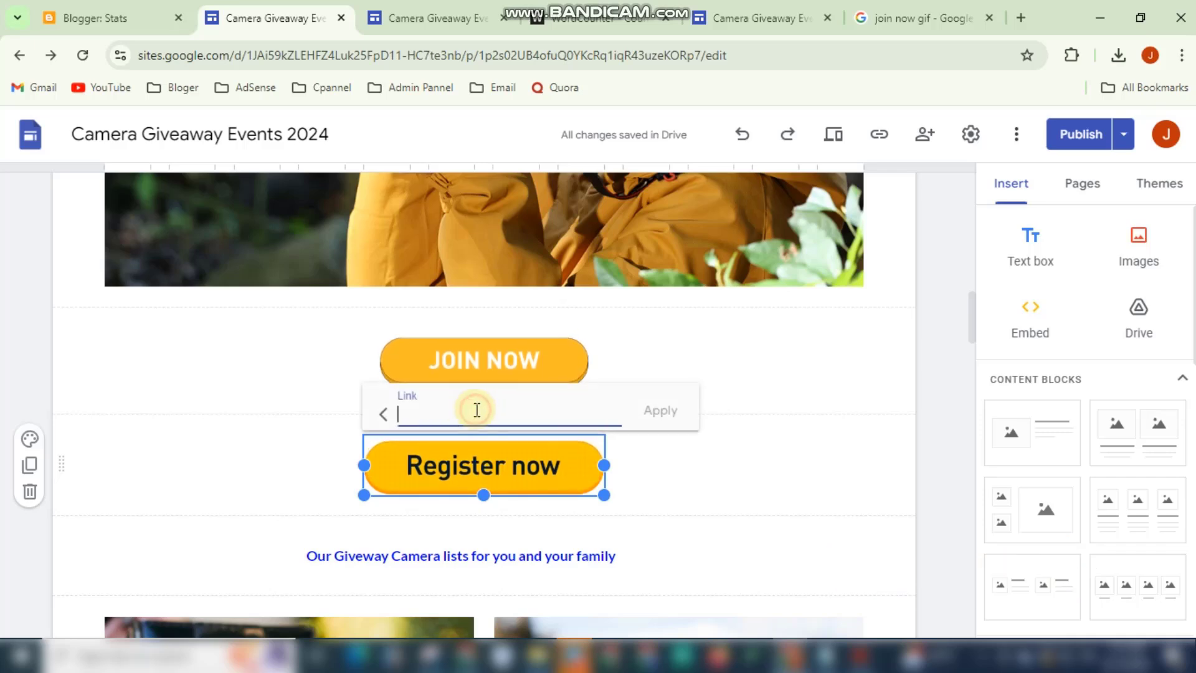
key(ctrl+v)
click(650, 424)
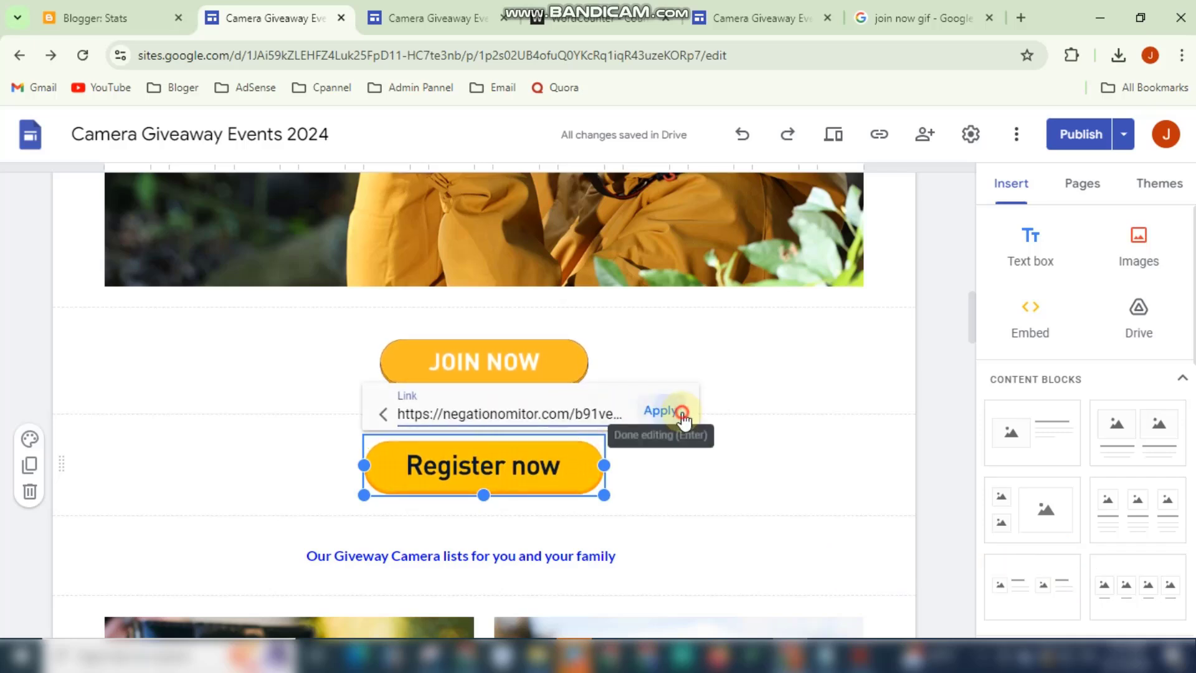
click(697, 451)
- Link the whole gallery caption line to the direct link and move down to the bottom buttons
scroll(507, 507, down, 1)
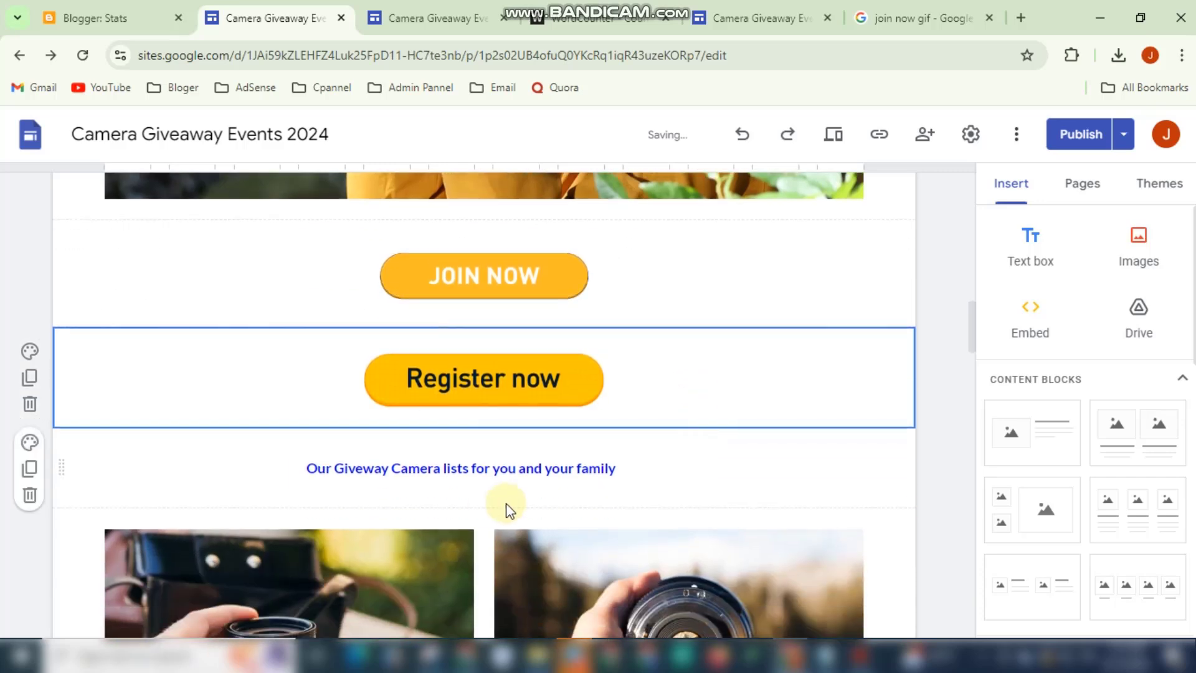
click(481, 467)
triple_click(486, 469)
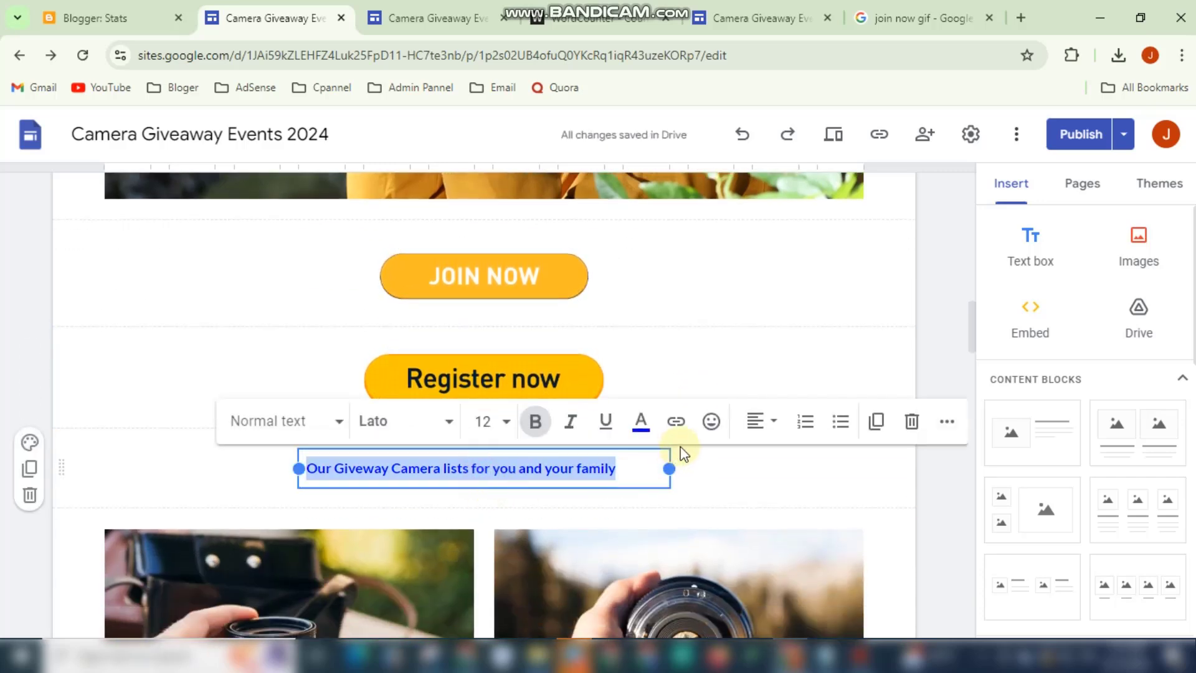
click(675, 421)
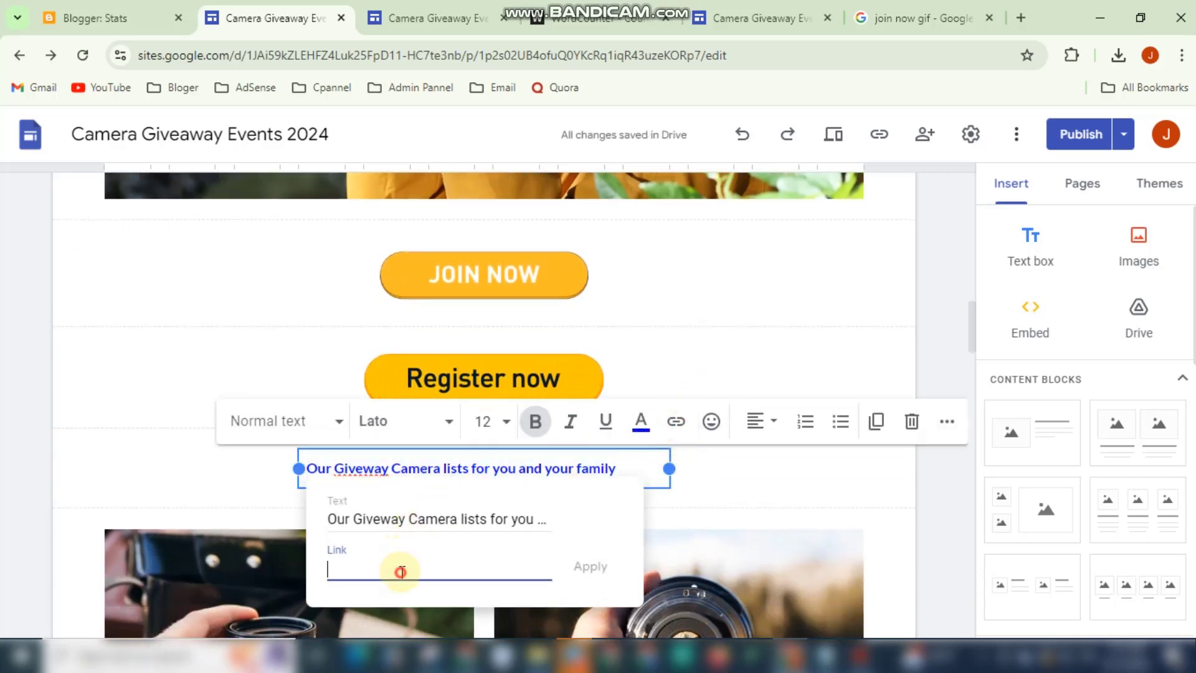
key(ctrl+v)
click(590, 566)
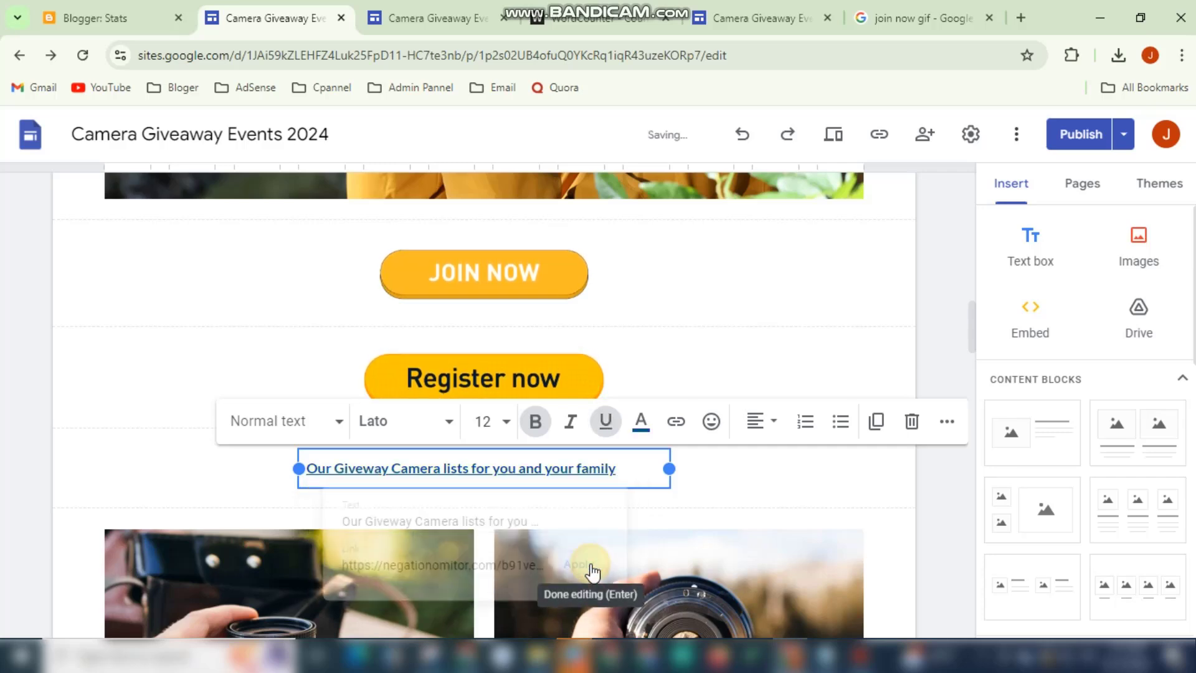
click(746, 465)
scroll(728, 465, down, 1)
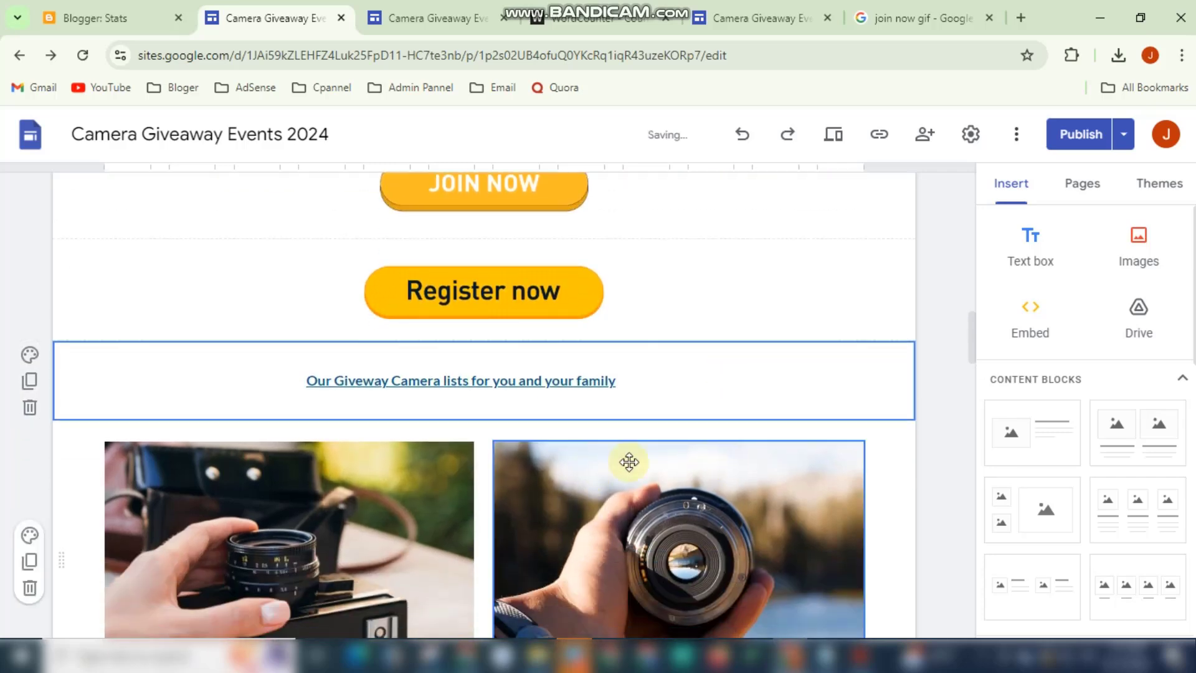
scroll(529, 502, down, 4)
scroll(485, 501, down, 15)
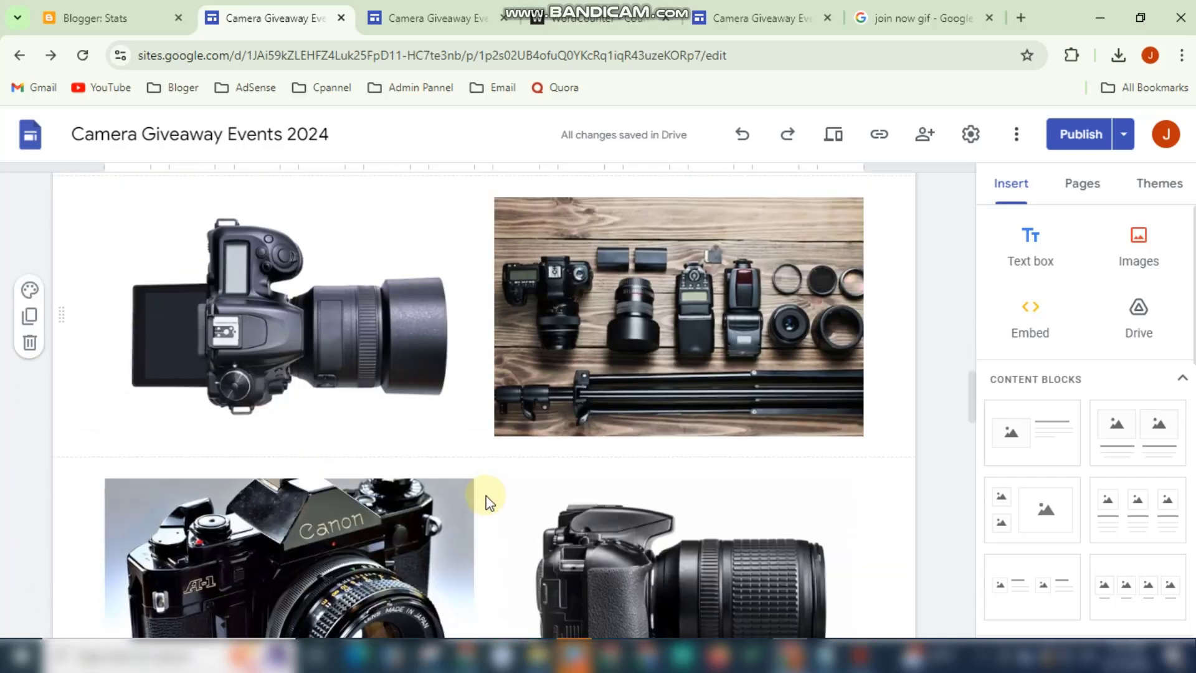
scroll(485, 499, down, 13)
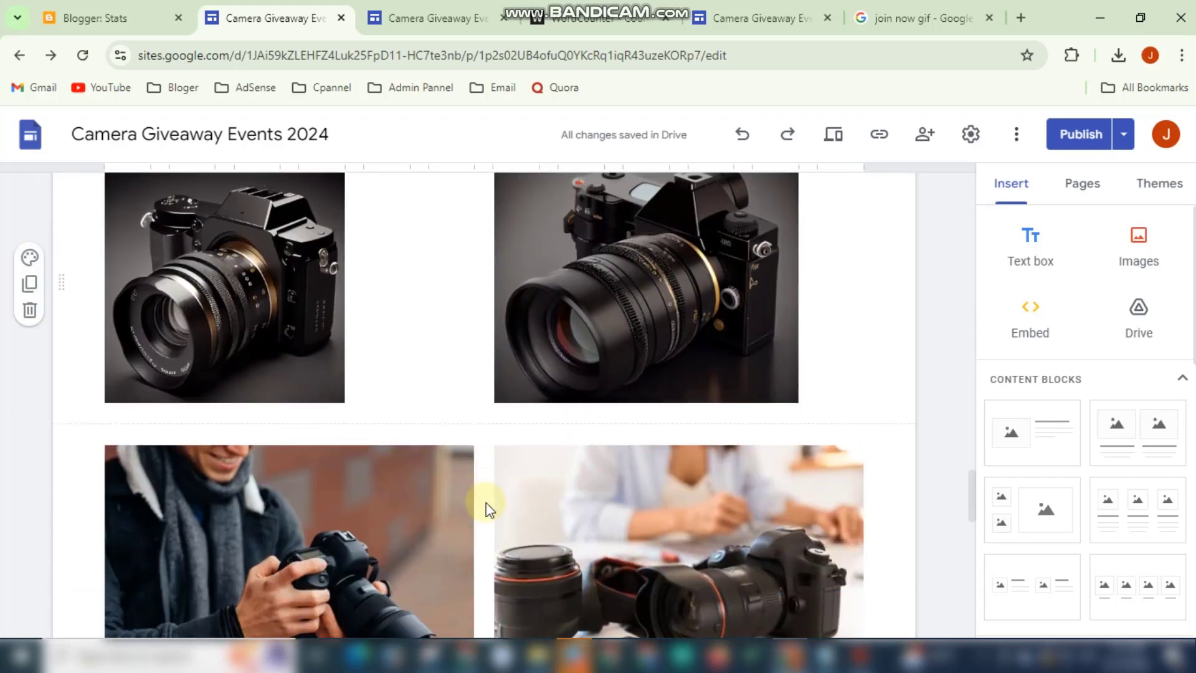
scroll(422, 487, down, 3)
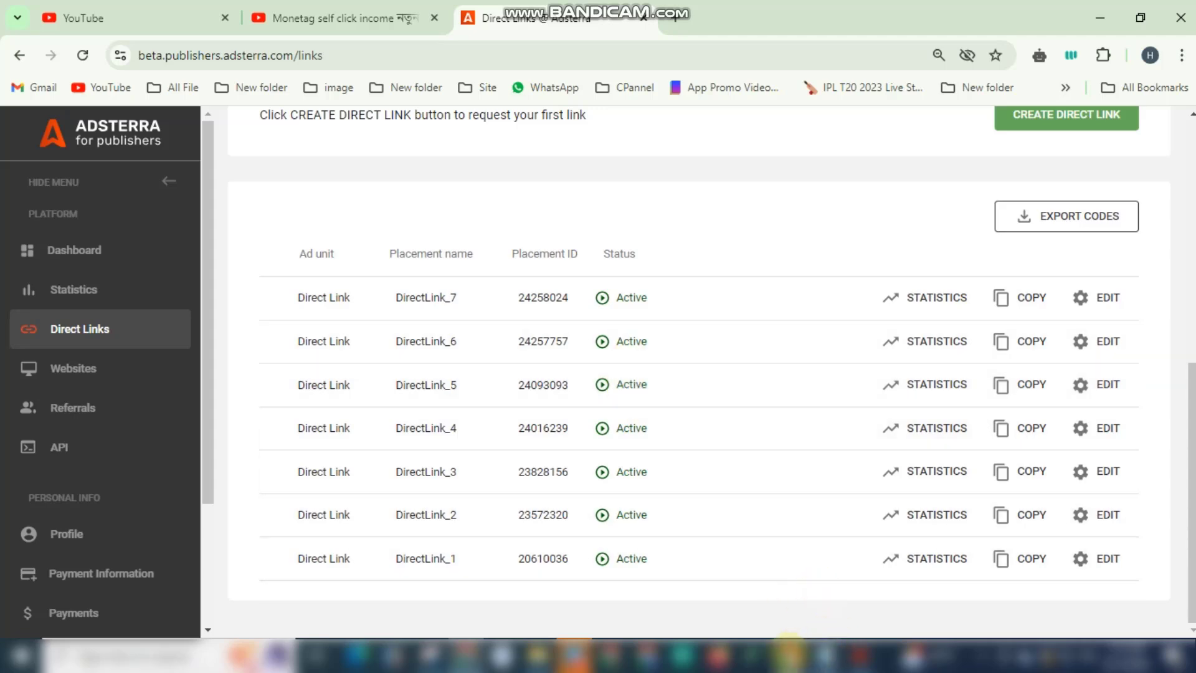
click(778, 657)
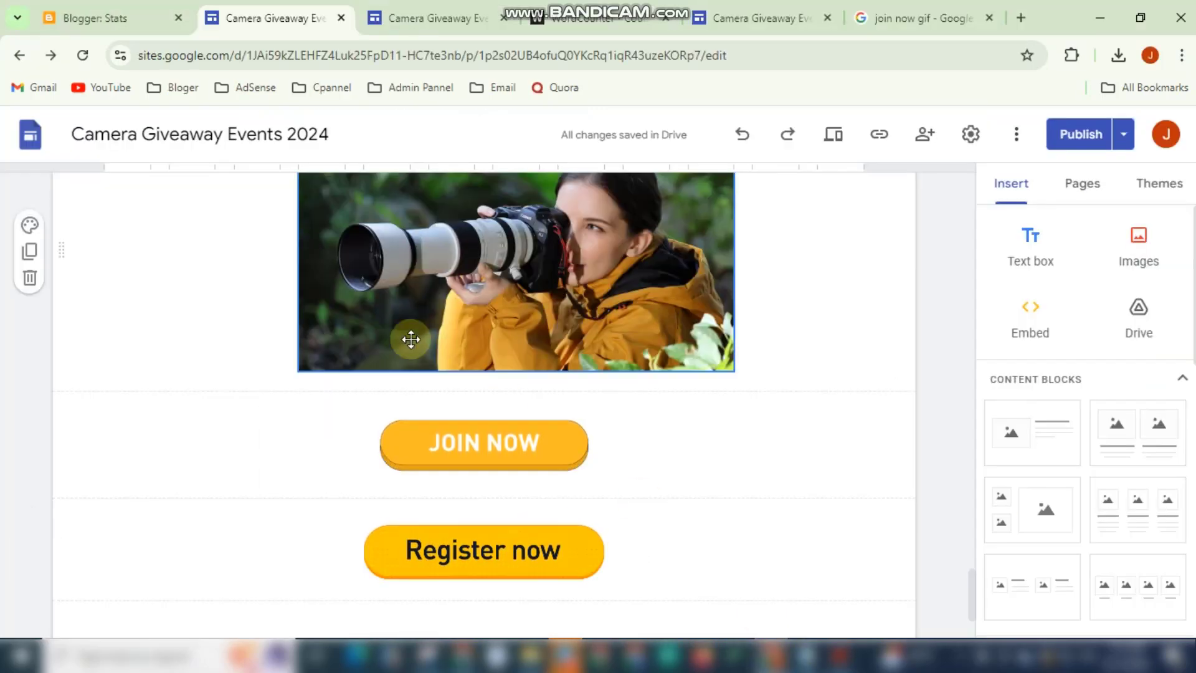
- Paste the Adsterra direct link onto the lower JOIN NOW and Register now button images
click(475, 458)
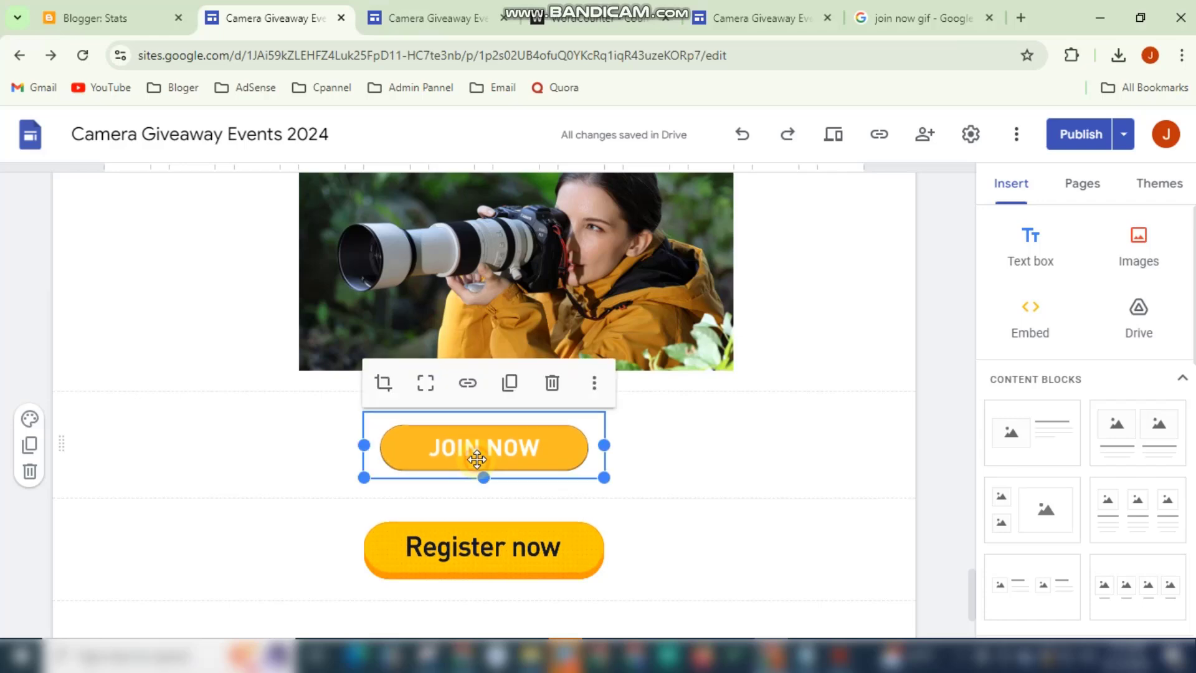
click(468, 383)
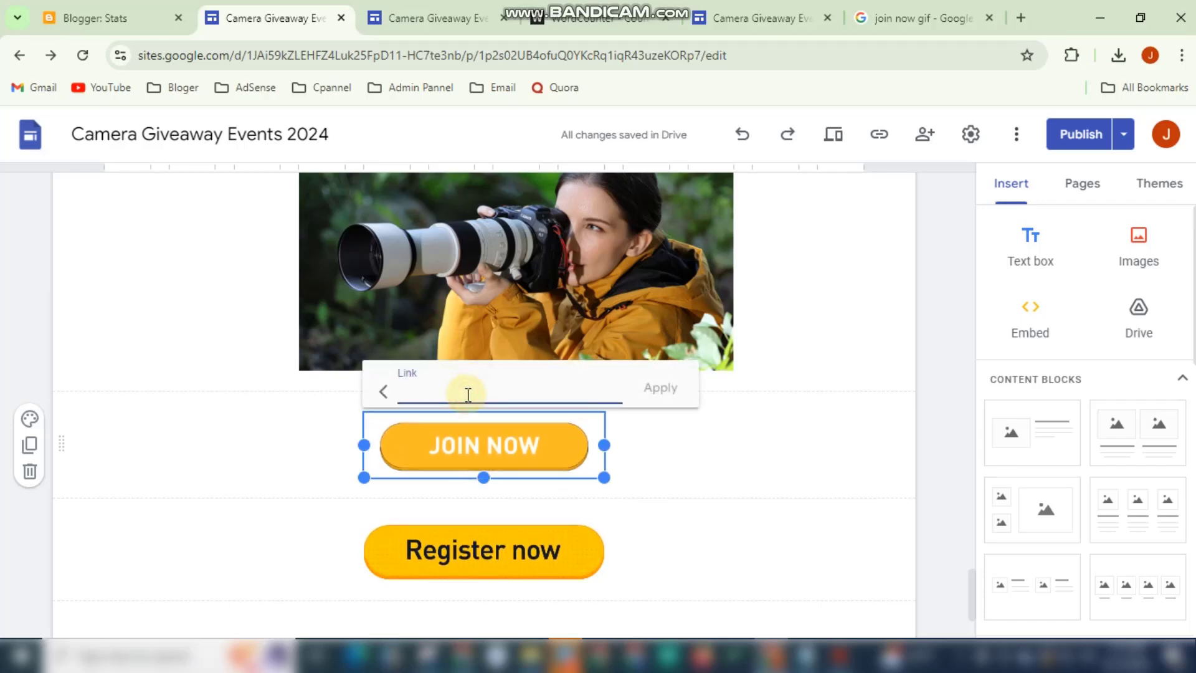
key(ctrl+v)
click(658, 390)
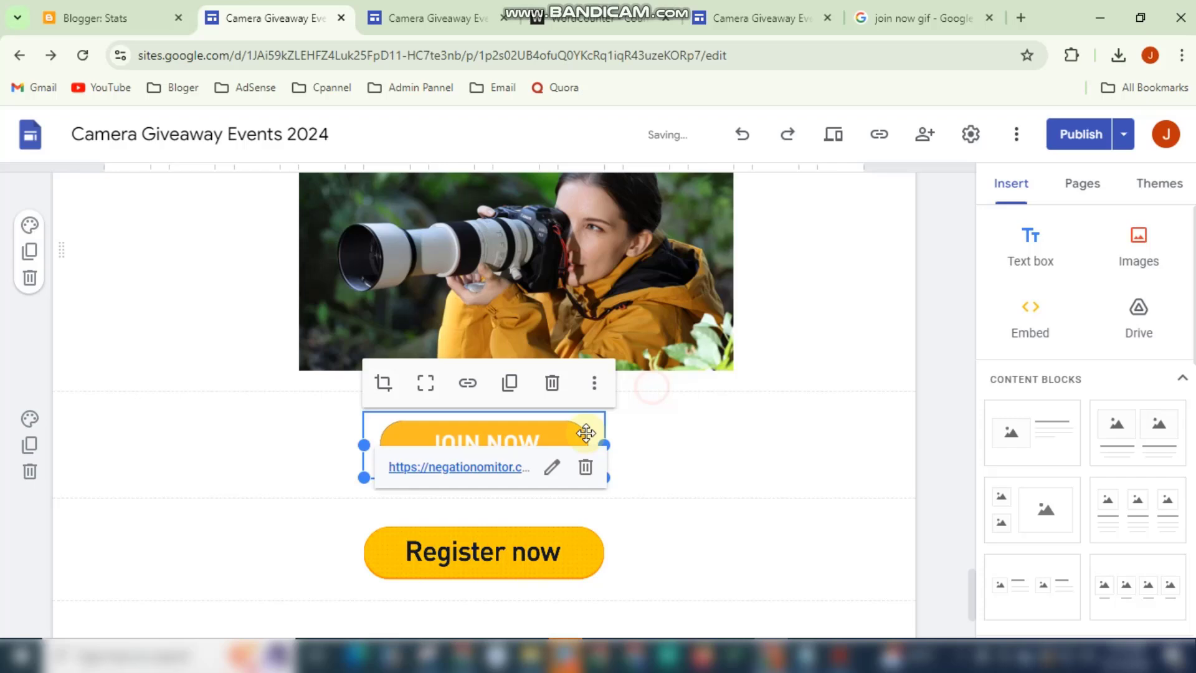
click(496, 571)
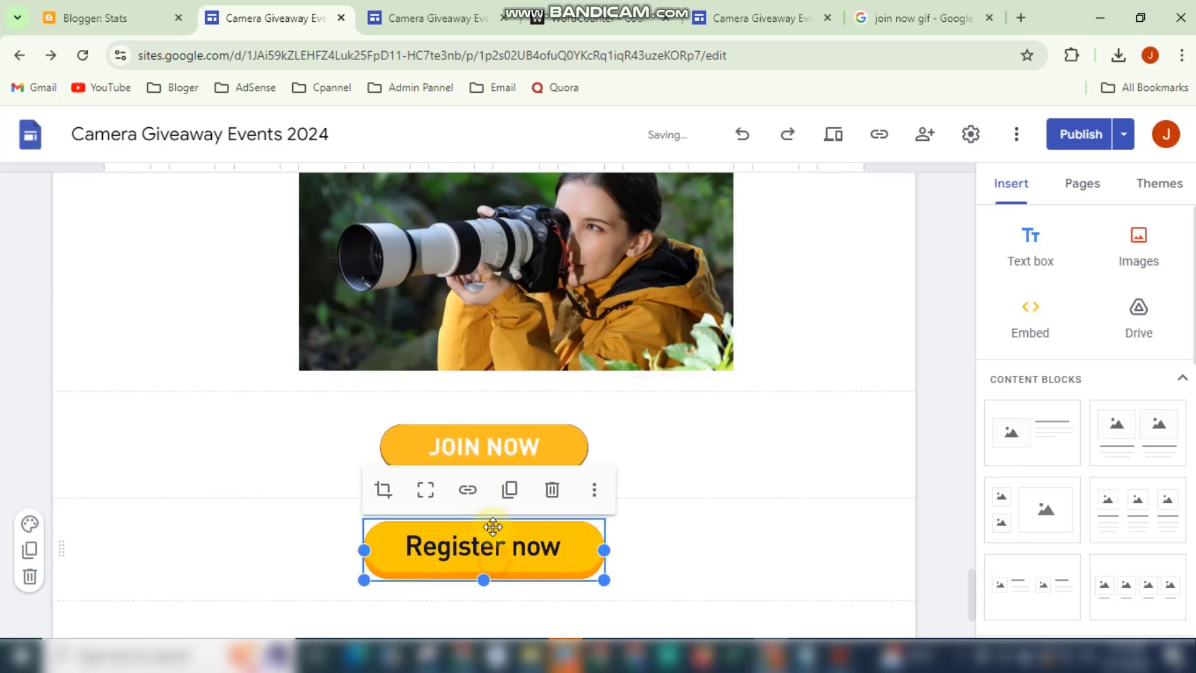
click(468, 491)
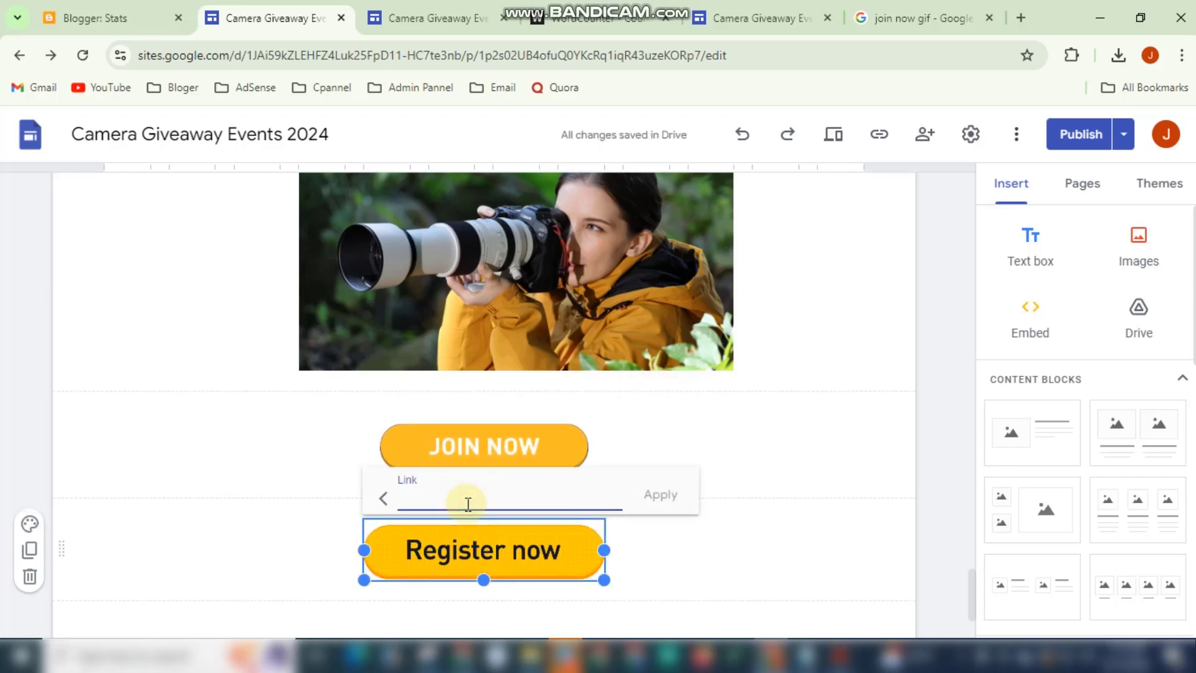
key(ctrl+v)
click(657, 504)
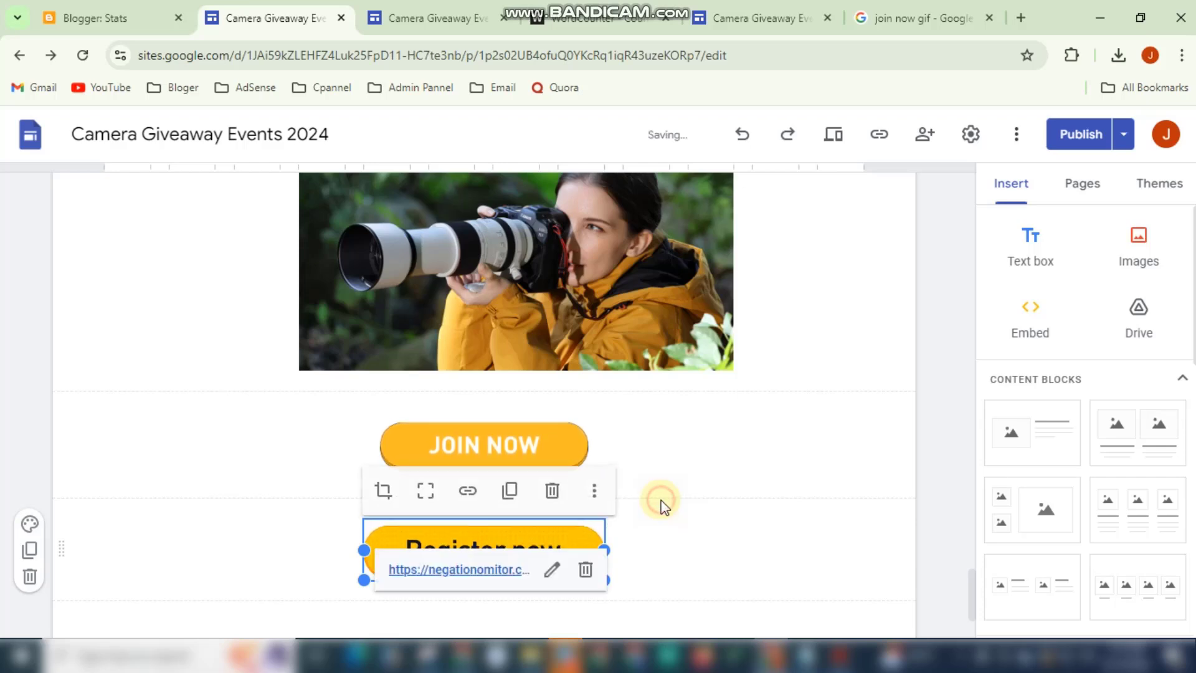
click(760, 468)
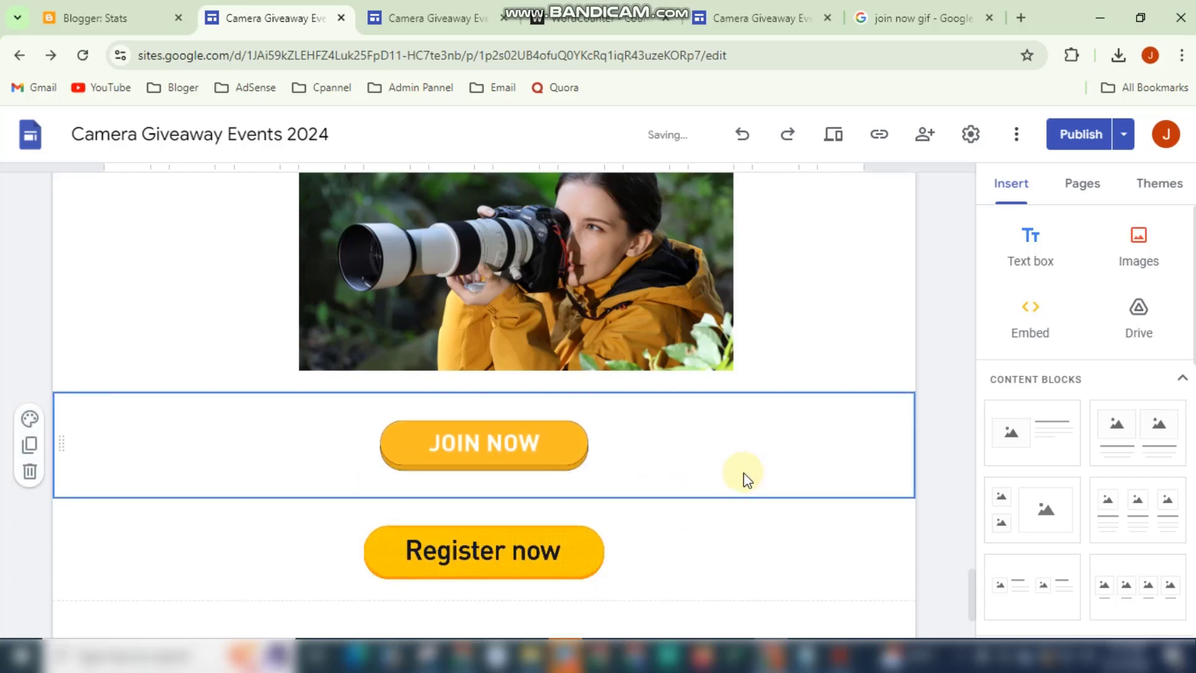
- Link the camera-in-hand gallery photo to the direct link
scroll(757, 485, down, 2)
scroll(595, 526, up, 5)
scroll(598, 523, up, 5)
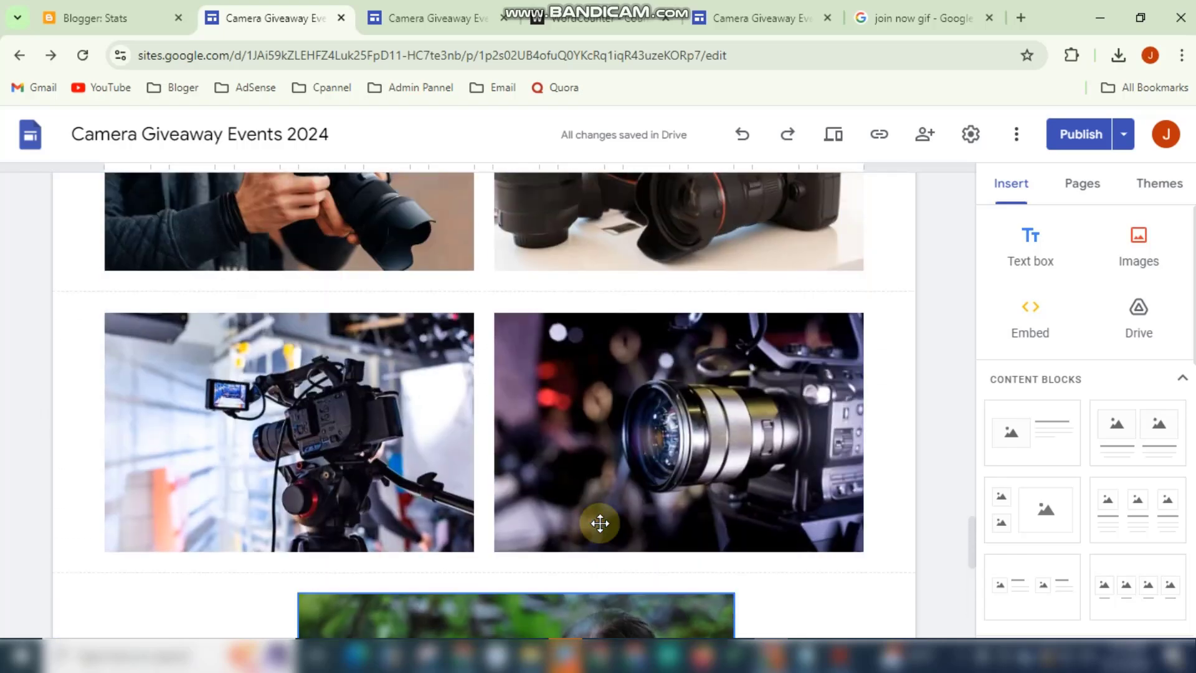
scroll(606, 430, up, 10)
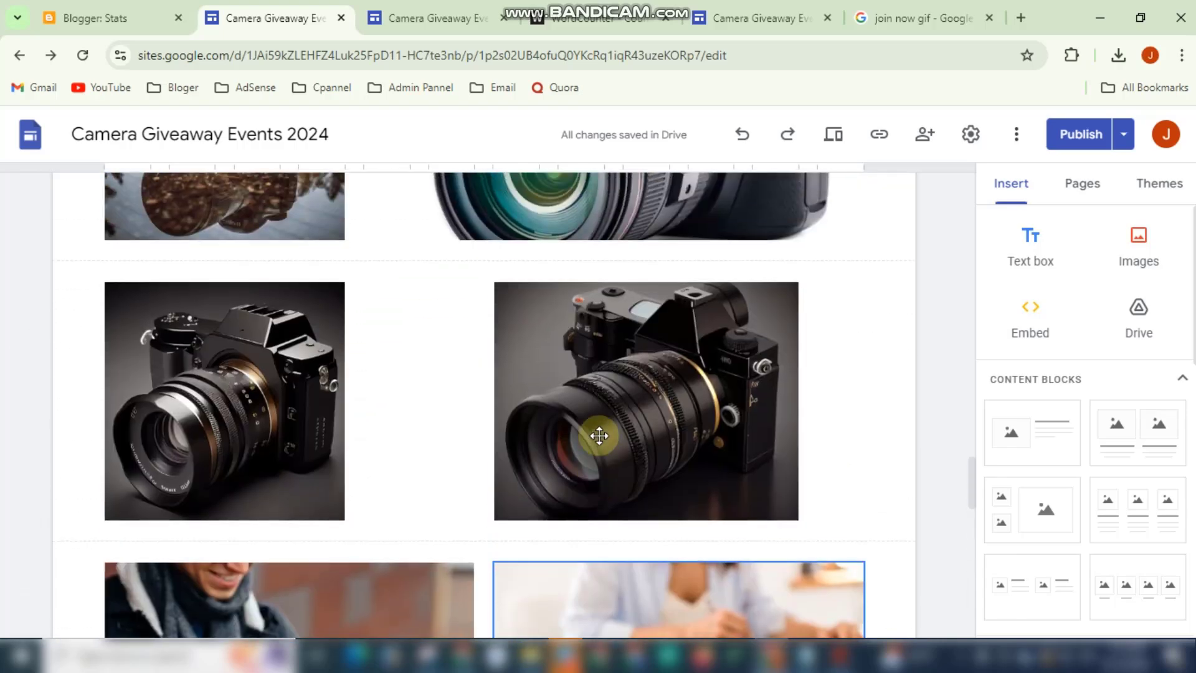
scroll(599, 434, up, 7)
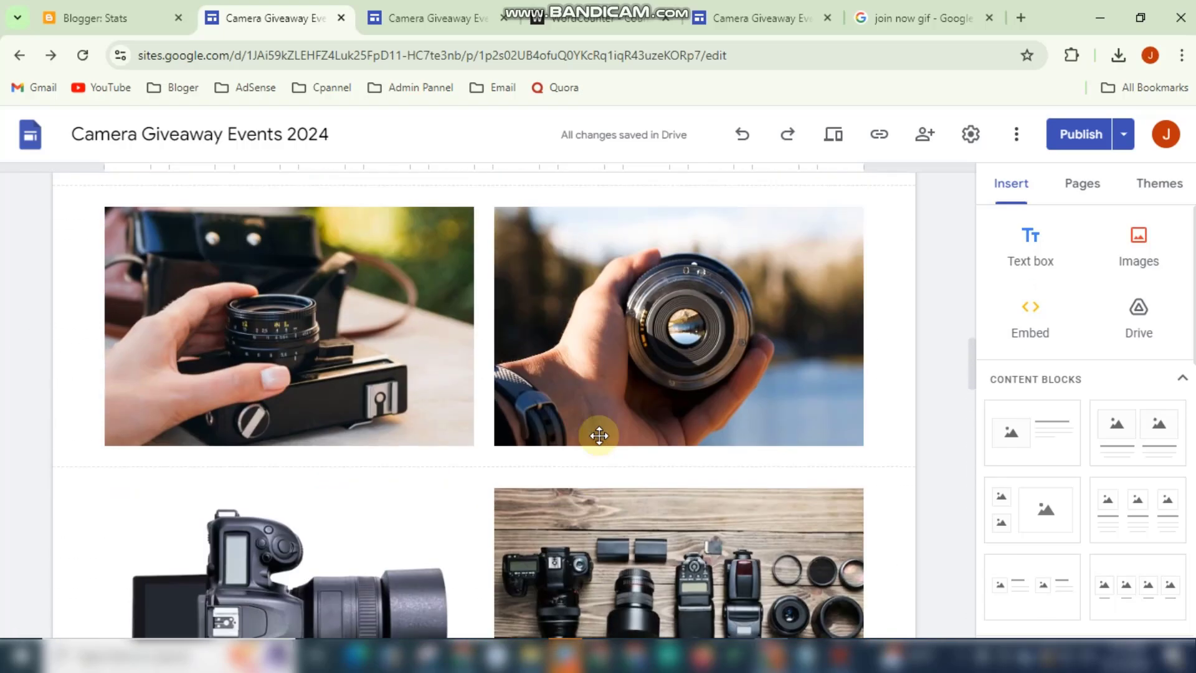
scroll(601, 433, down, 4)
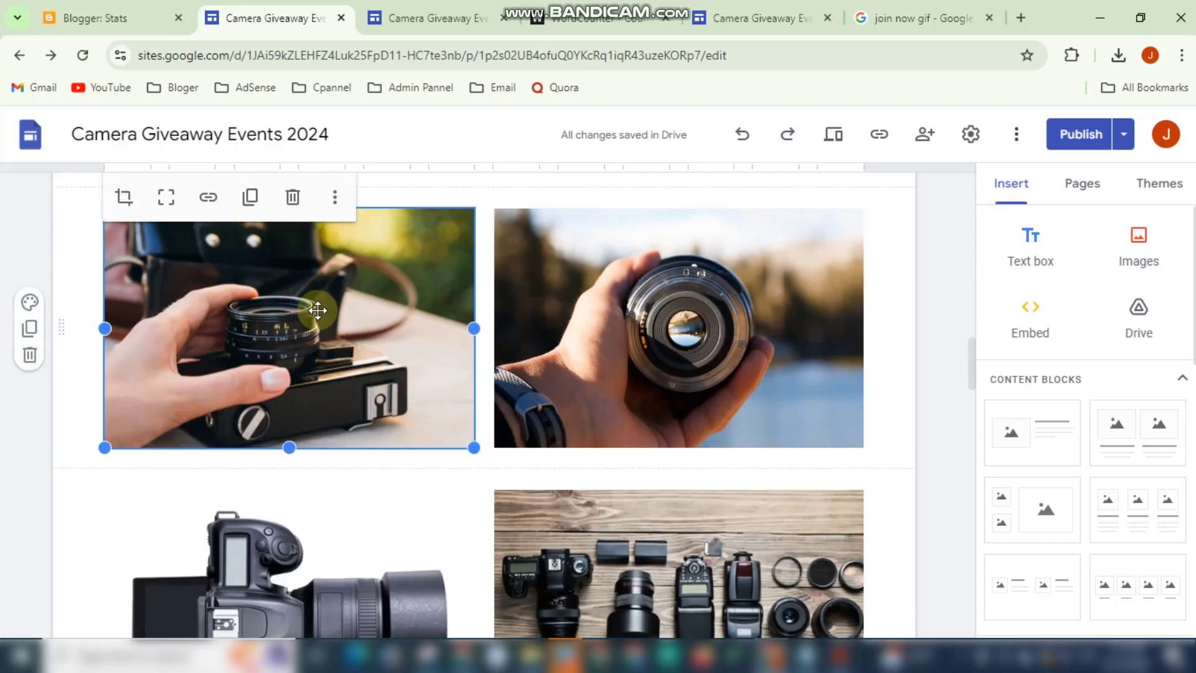
click(209, 198)
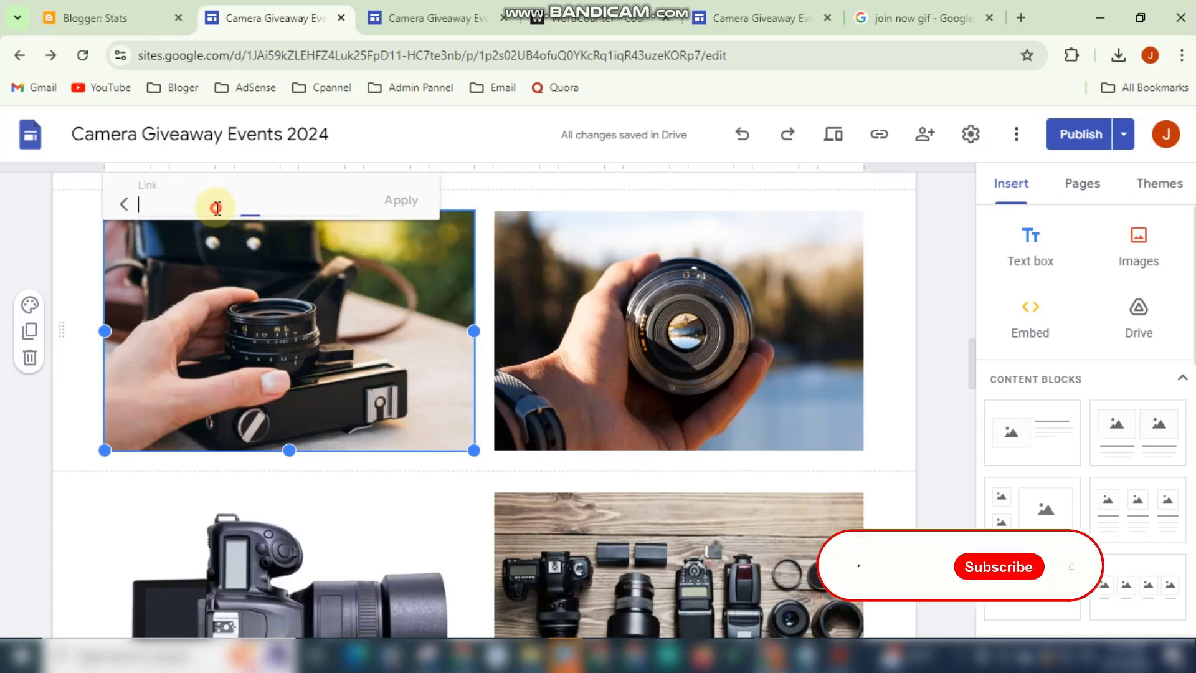
click(391, 212)
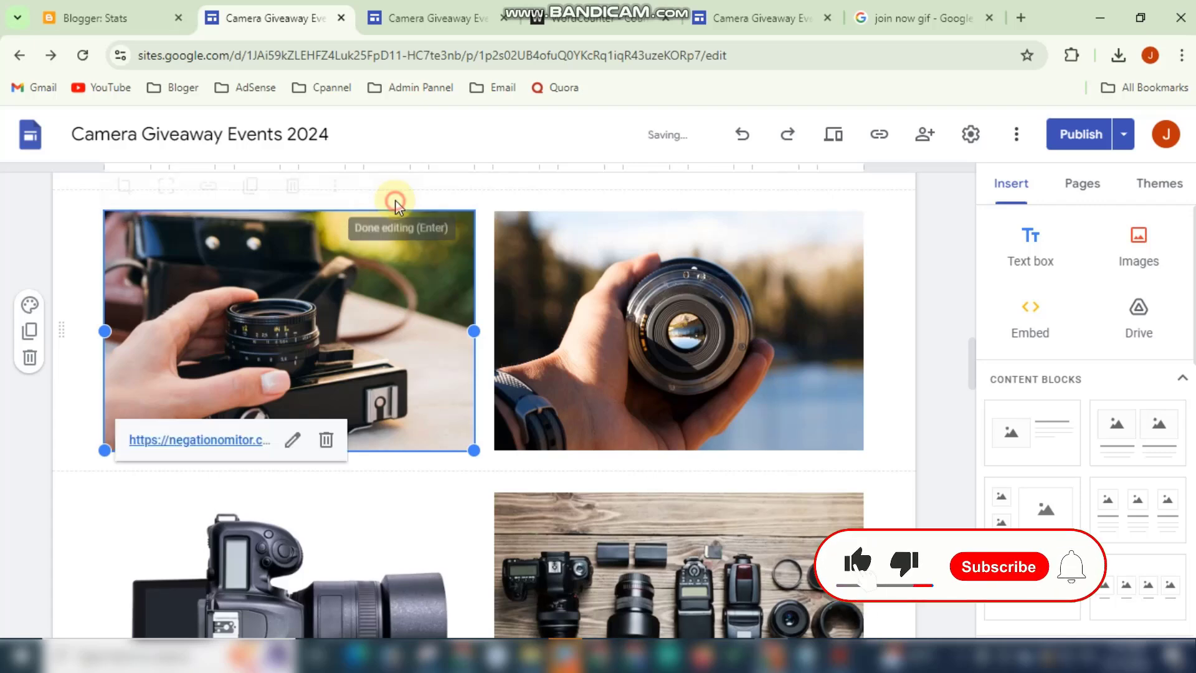
- Link the lens photo beside it, then copy DirectLink_5 in Adsterra
click(615, 299)
click(596, 198)
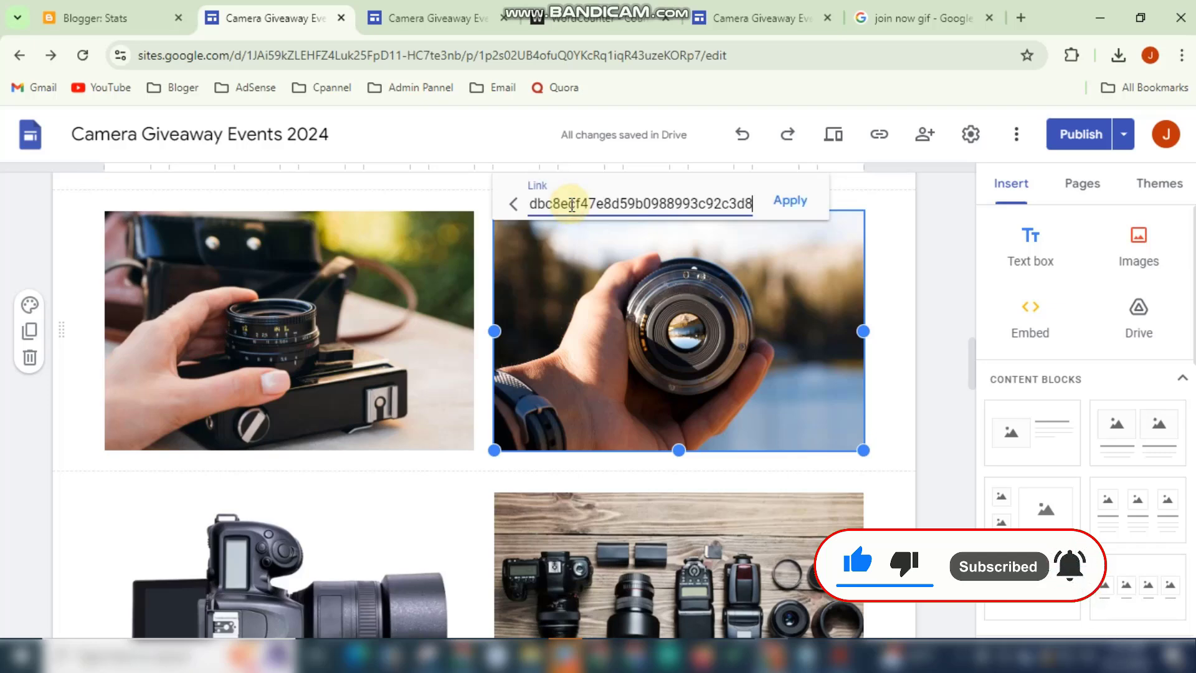
click(791, 202)
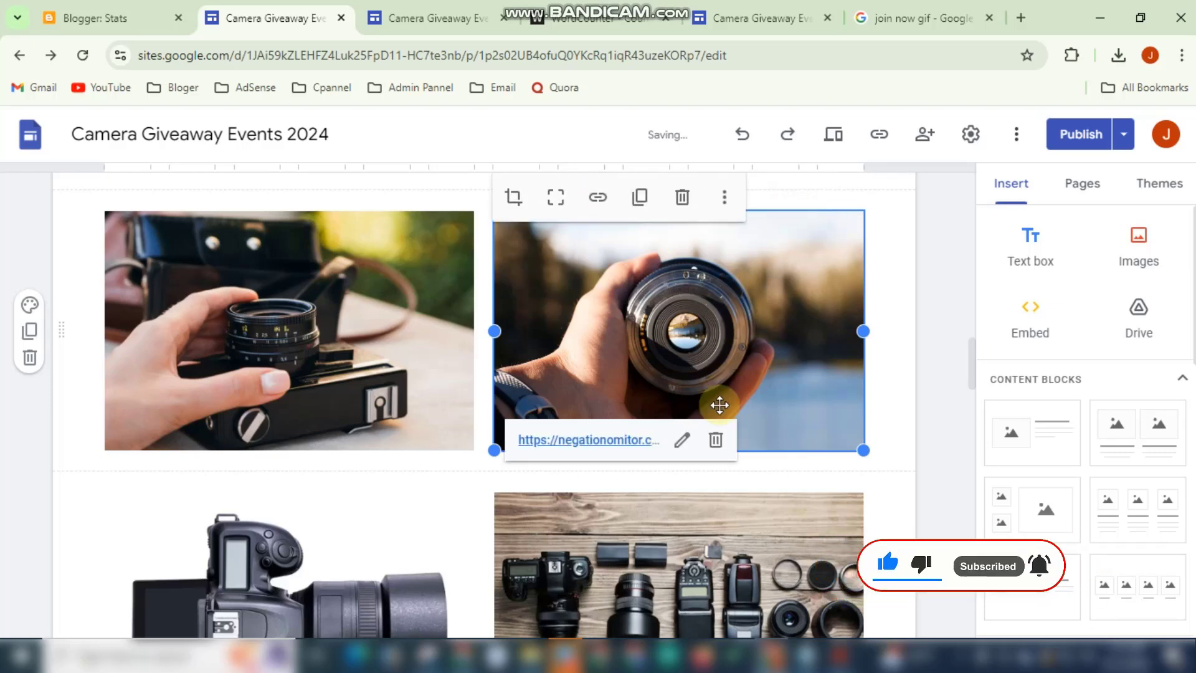
scroll(895, 408, down, 3)
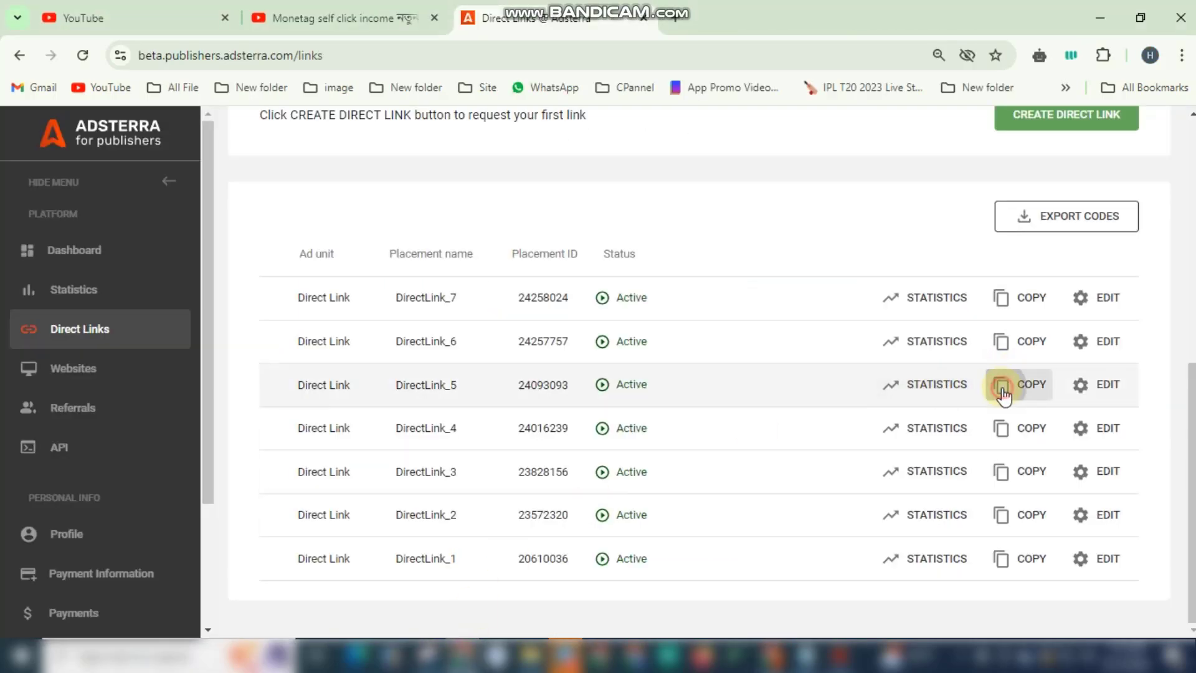
click(1001, 388)
- Back in the editor, link the left camera image and the gear flat-lay image
mouse_move(838, 641)
click(810, 610)
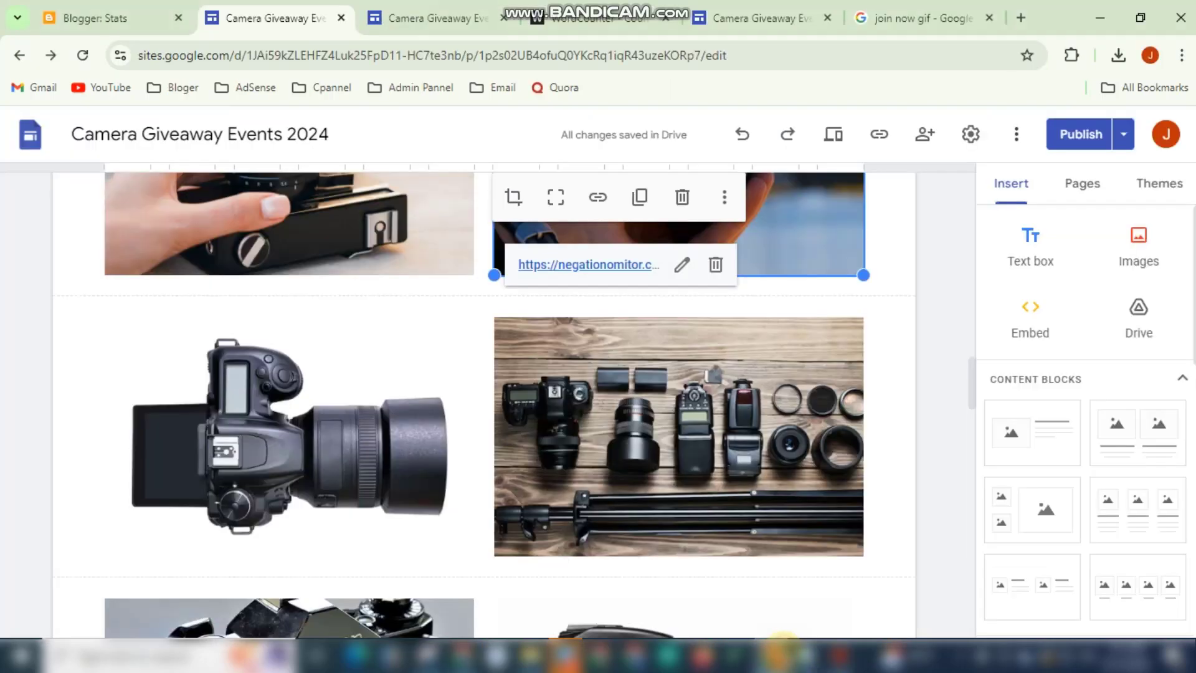
click(358, 417)
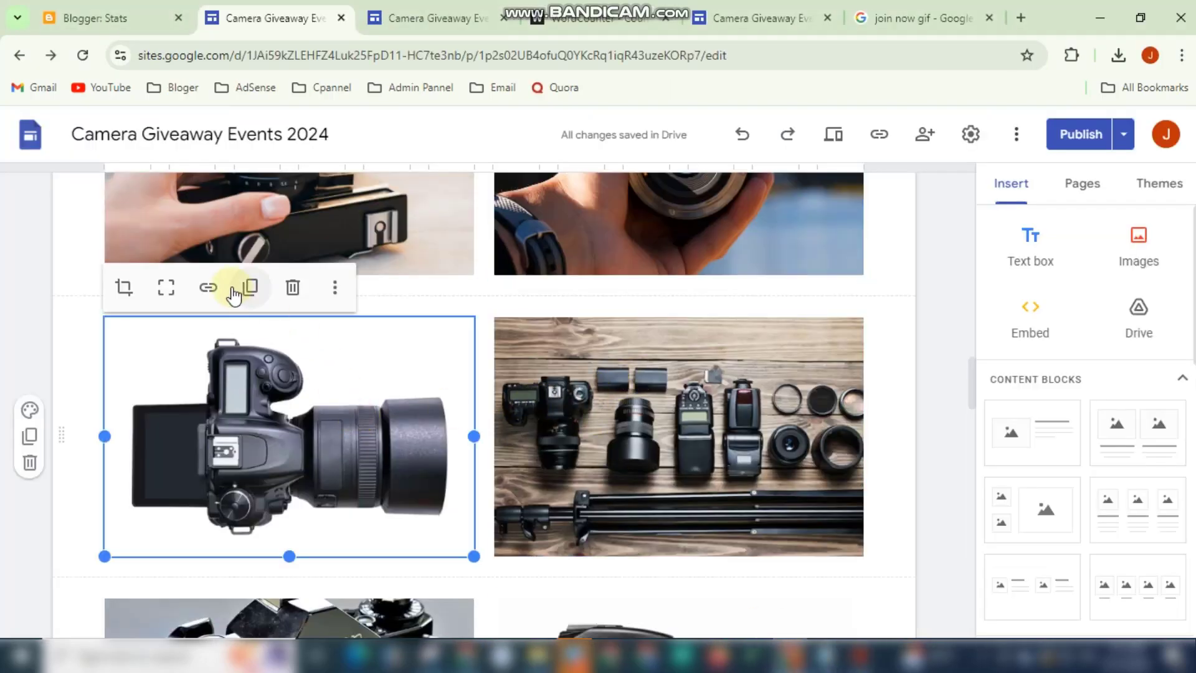
click(208, 289)
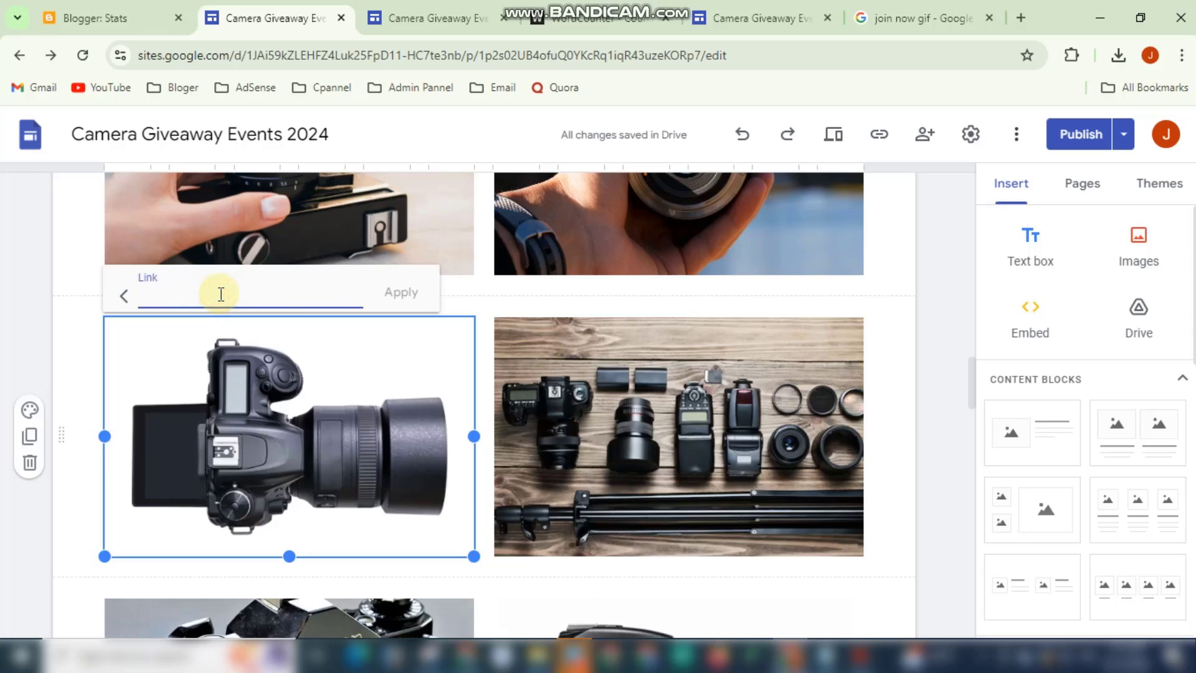
click(409, 298)
click(634, 412)
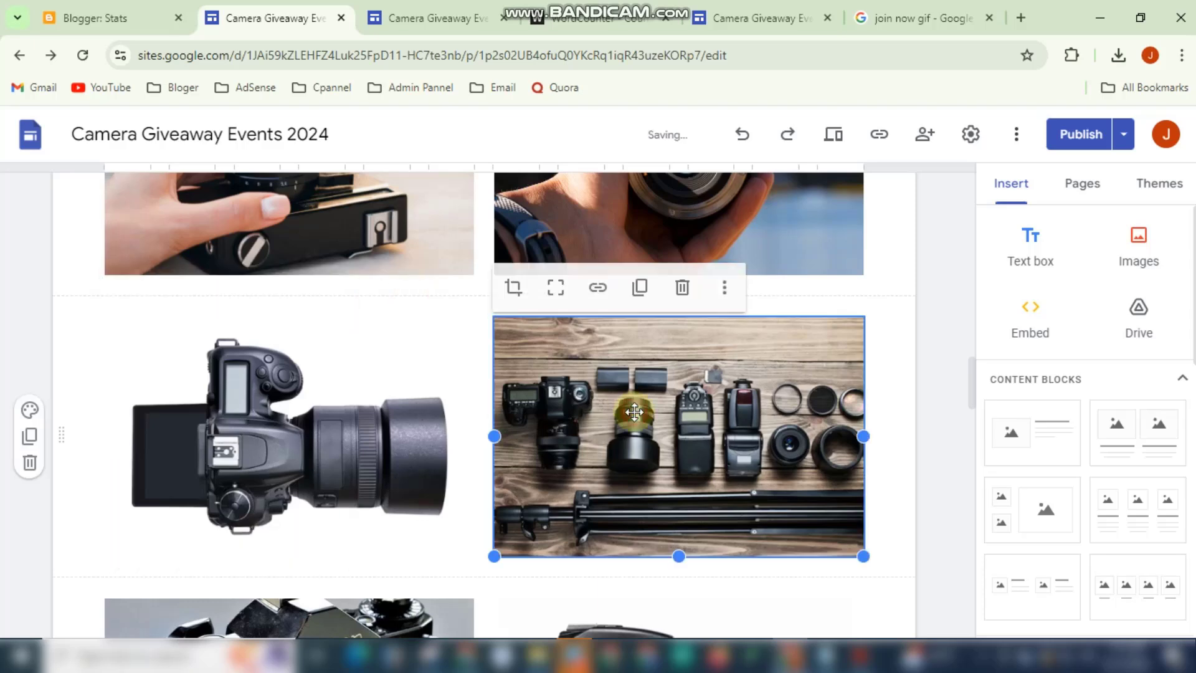
click(598, 288)
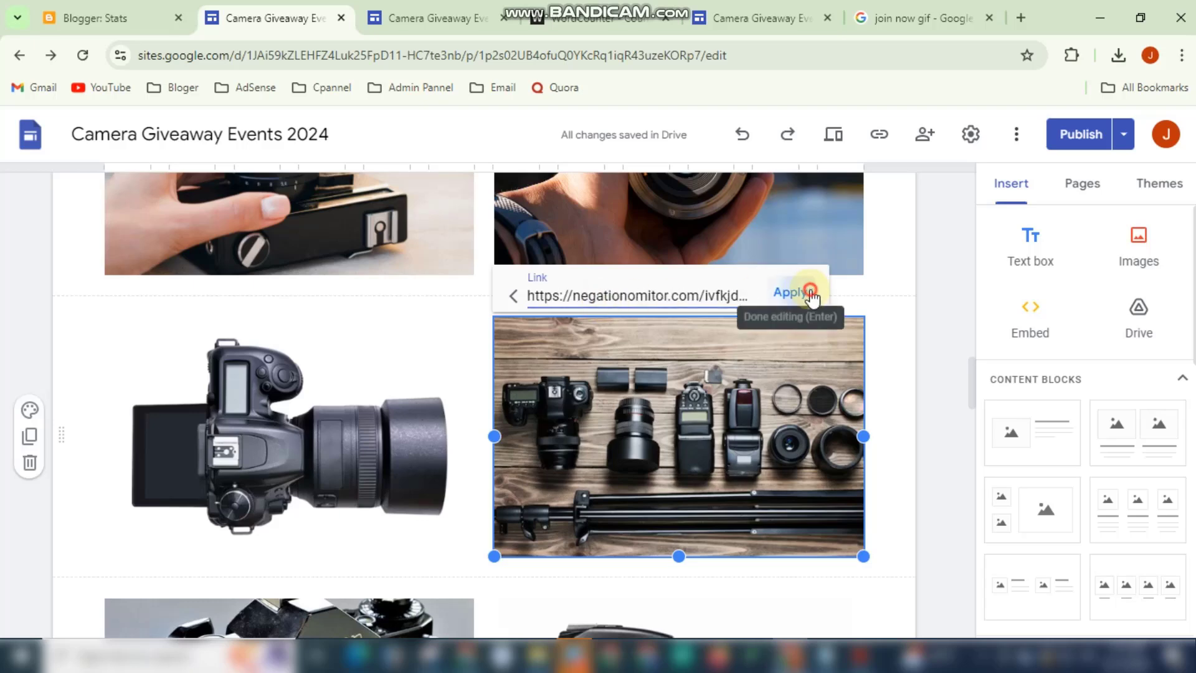
click(808, 295)
- Link the Canon camera image and the camera image beside it
scroll(783, 326, down, 5)
click(297, 370)
click(255, 252)
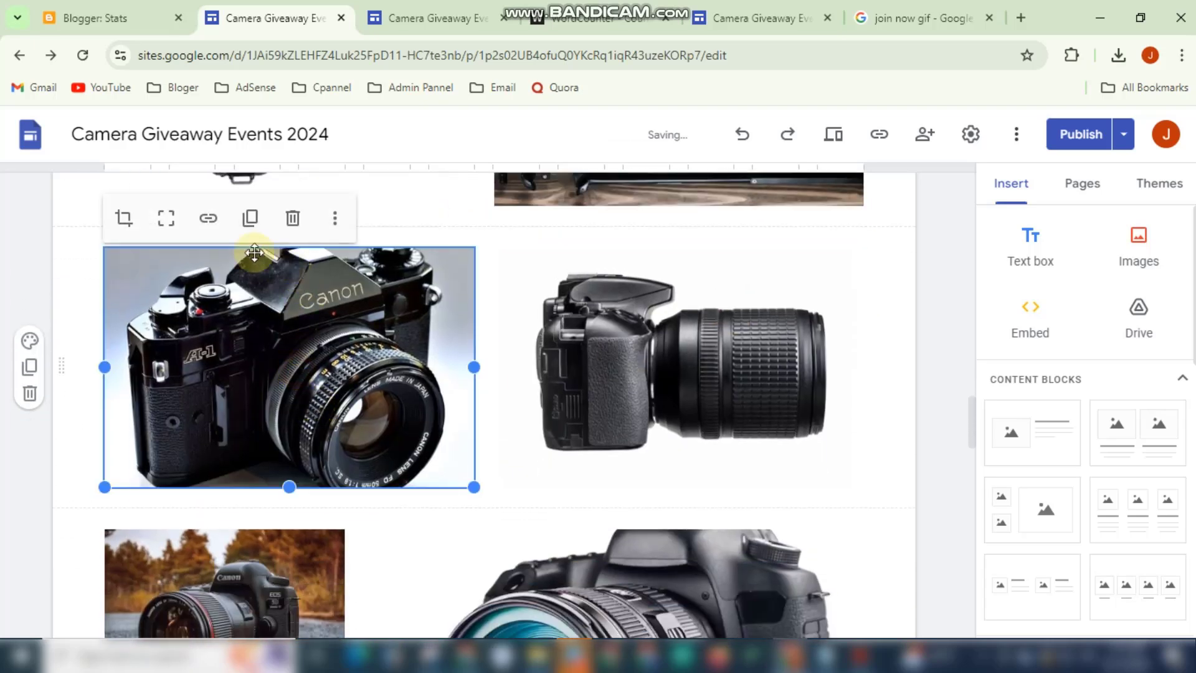
click(209, 220)
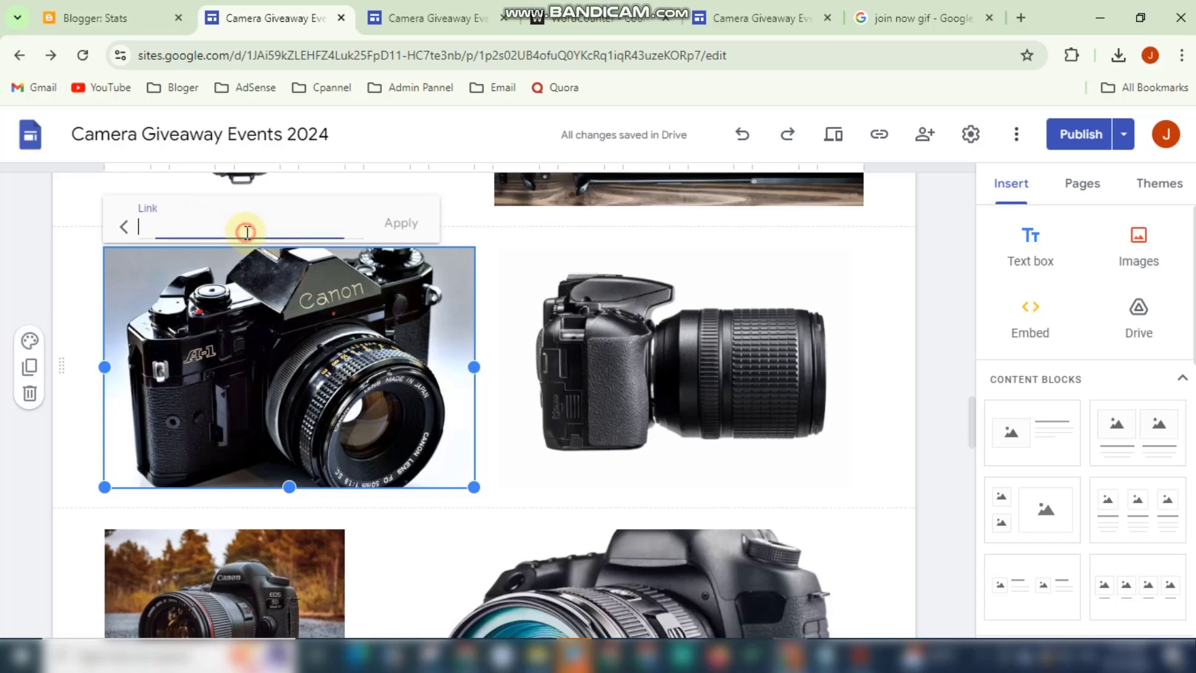
click(399, 223)
click(609, 264)
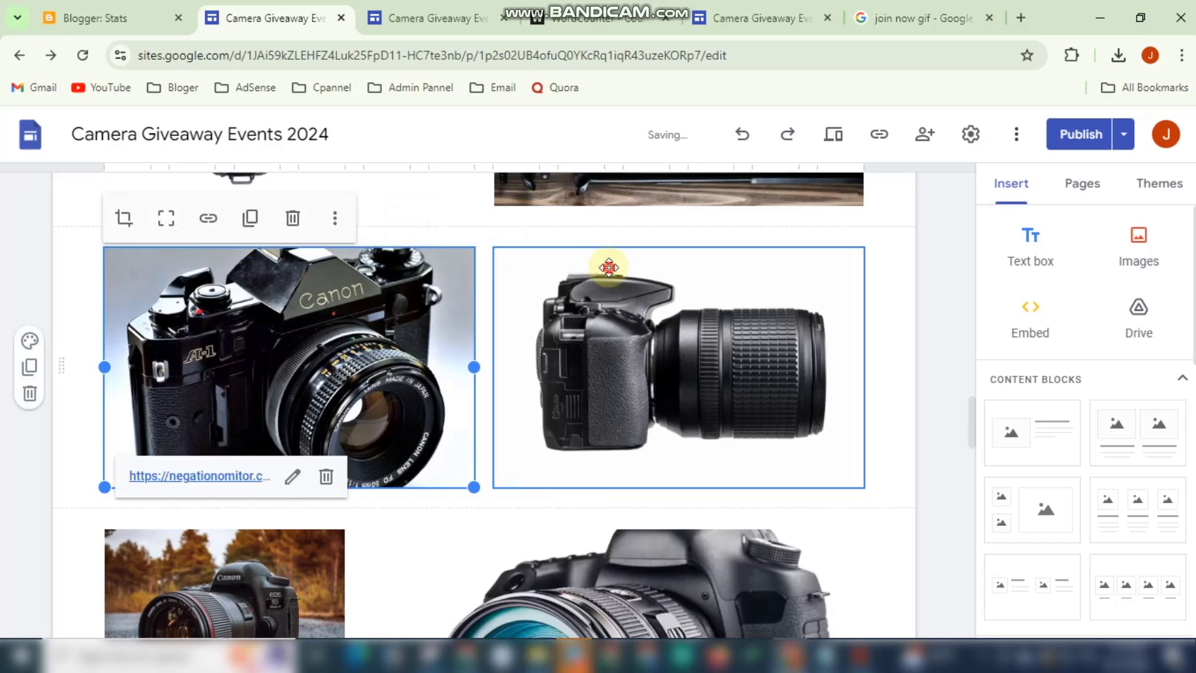
click(595, 219)
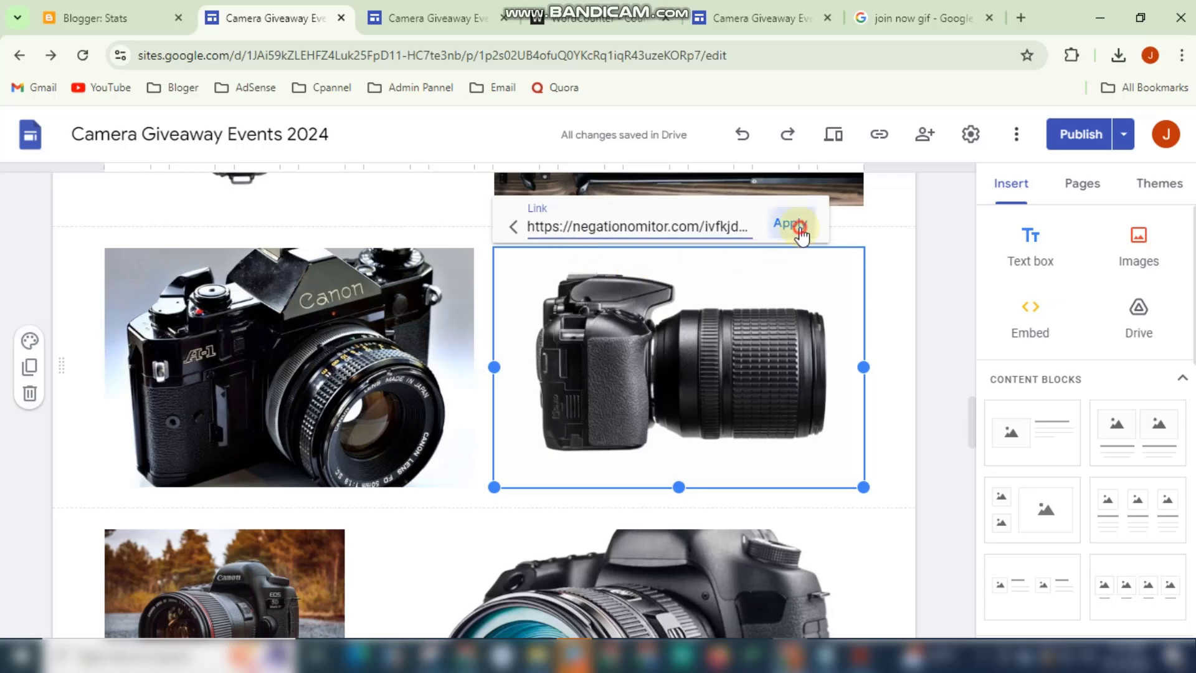
click(790, 223)
- Link the camera-in-the-puddle image and the large camera lens image
scroll(427, 405, down, 3)
click(220, 464)
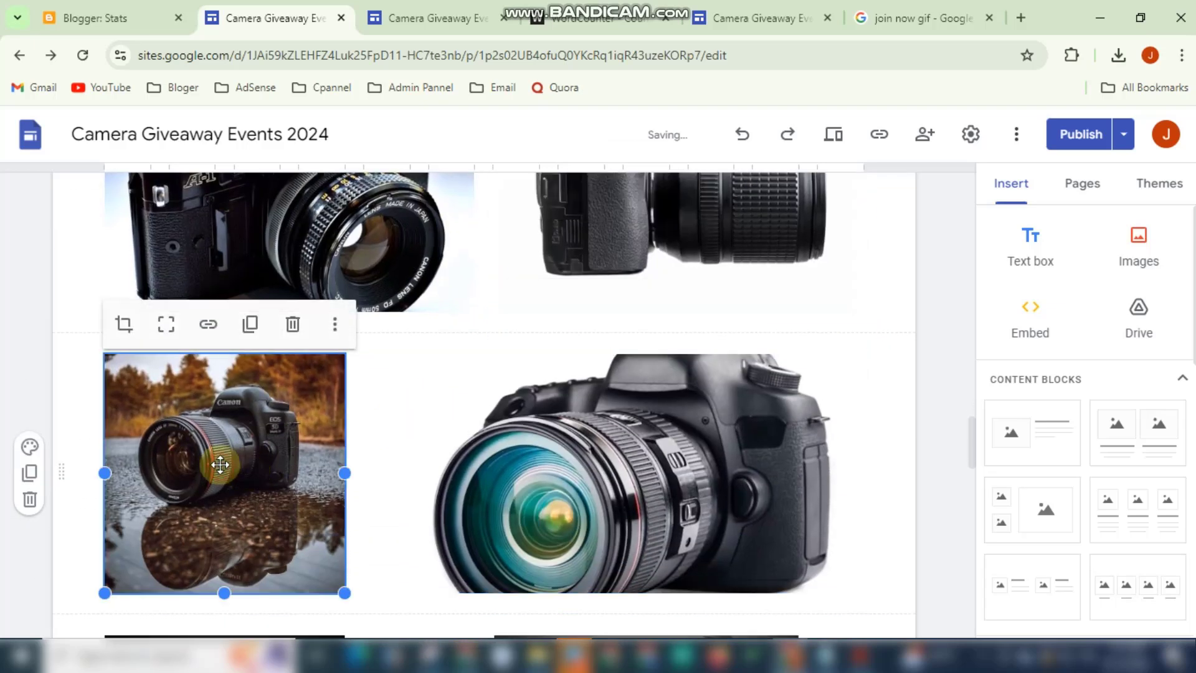
click(209, 324)
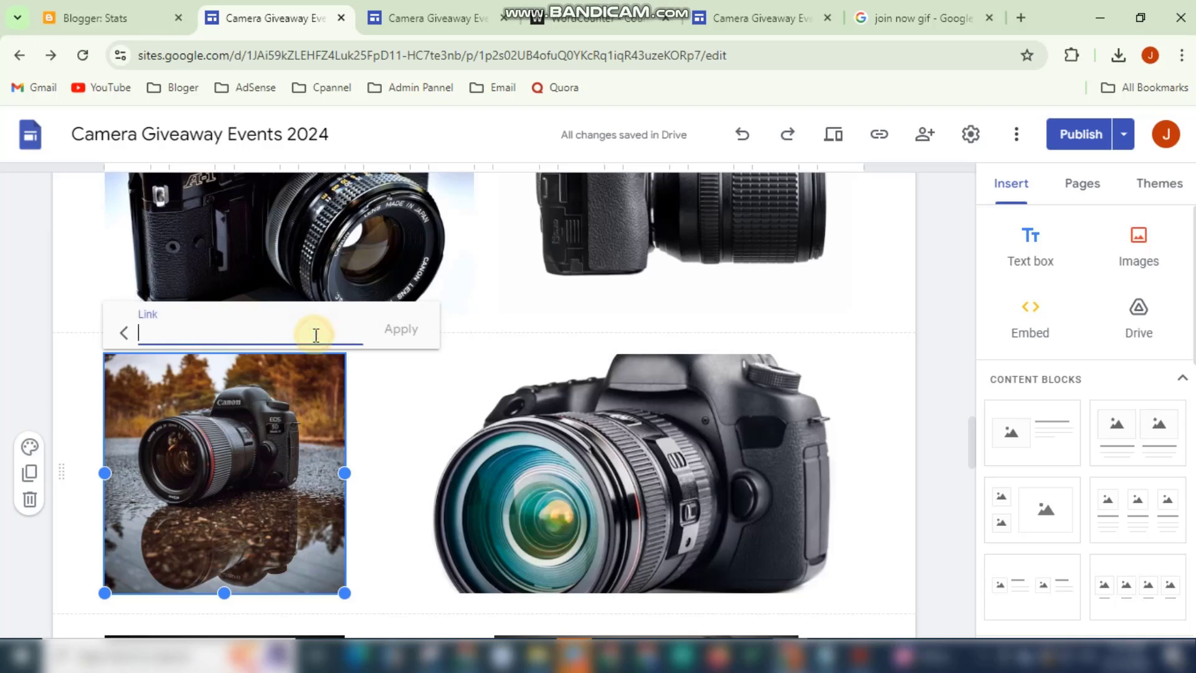
click(404, 329)
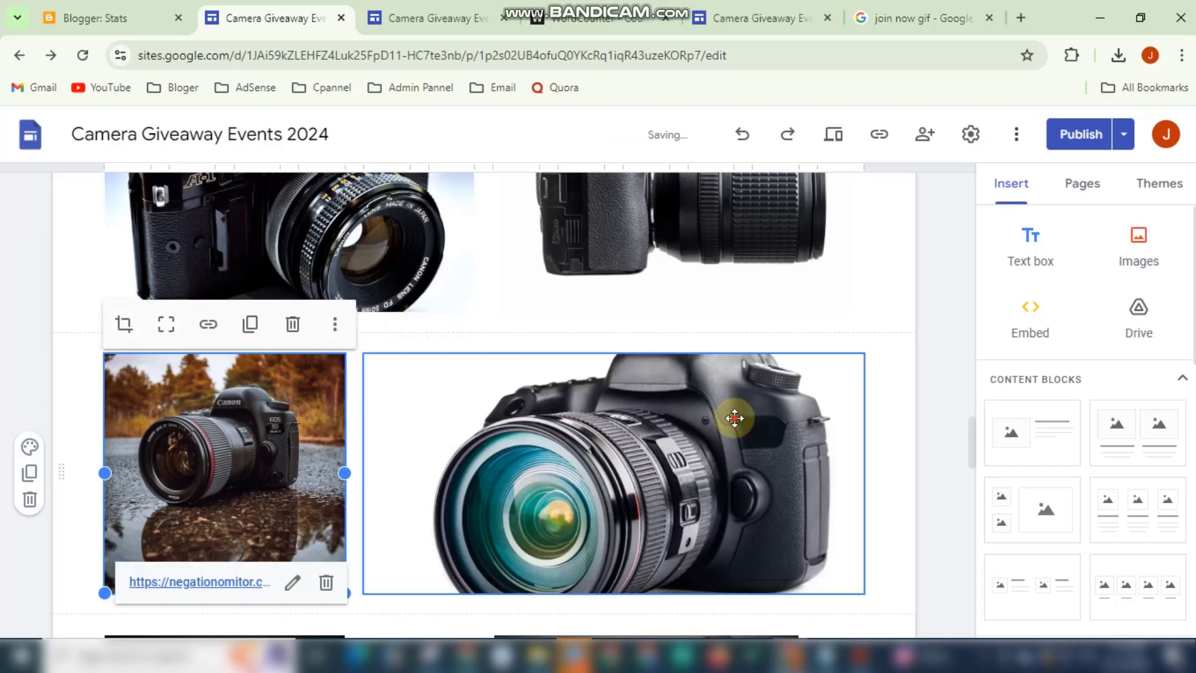
click(734, 418)
click(467, 325)
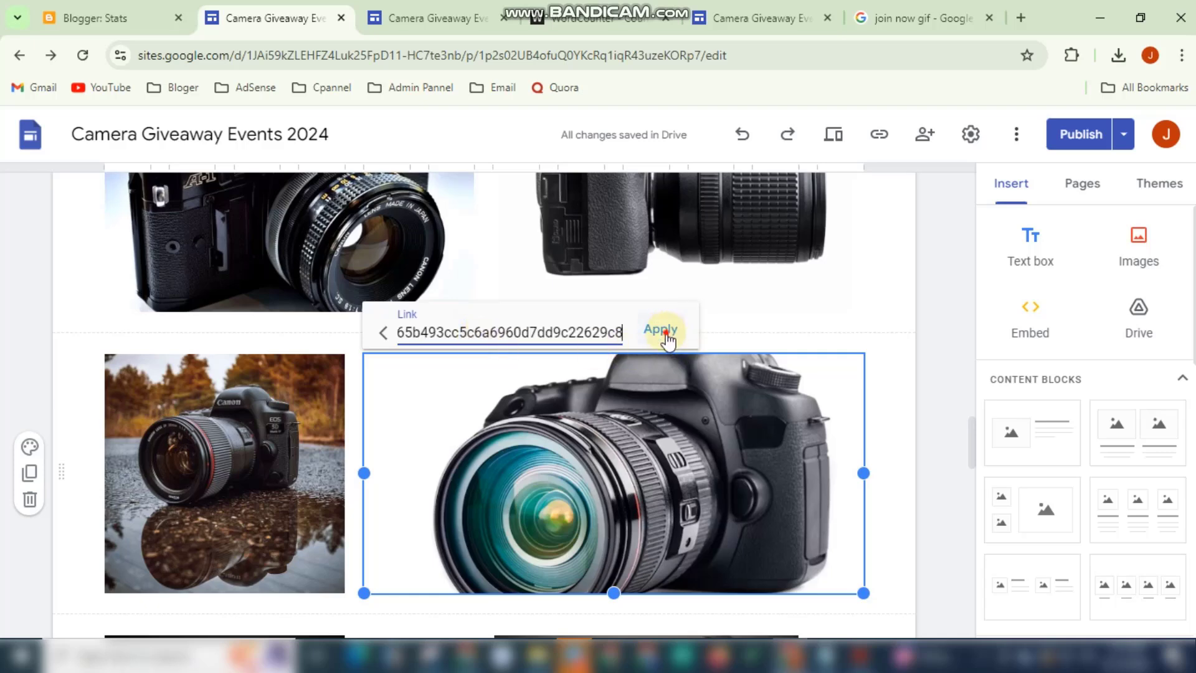
click(665, 333)
- Link the lower-left dark camera image to the direct link
scroll(617, 436, down, 3)
scroll(399, 532, down, 1)
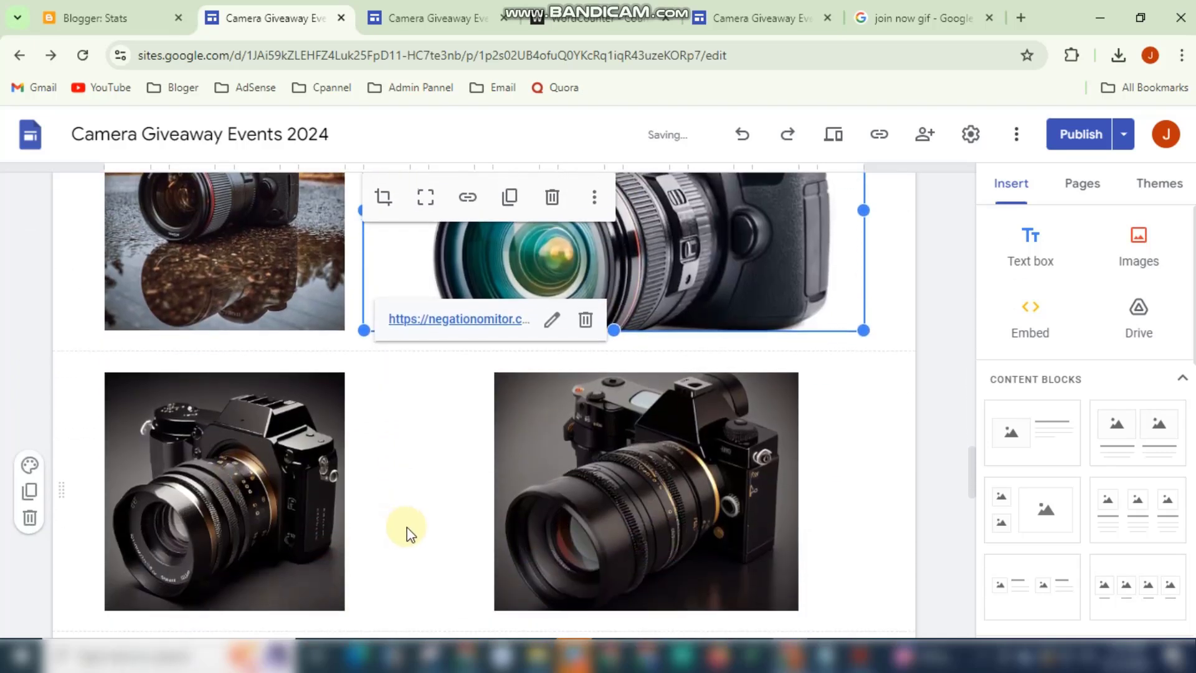
click(230, 517)
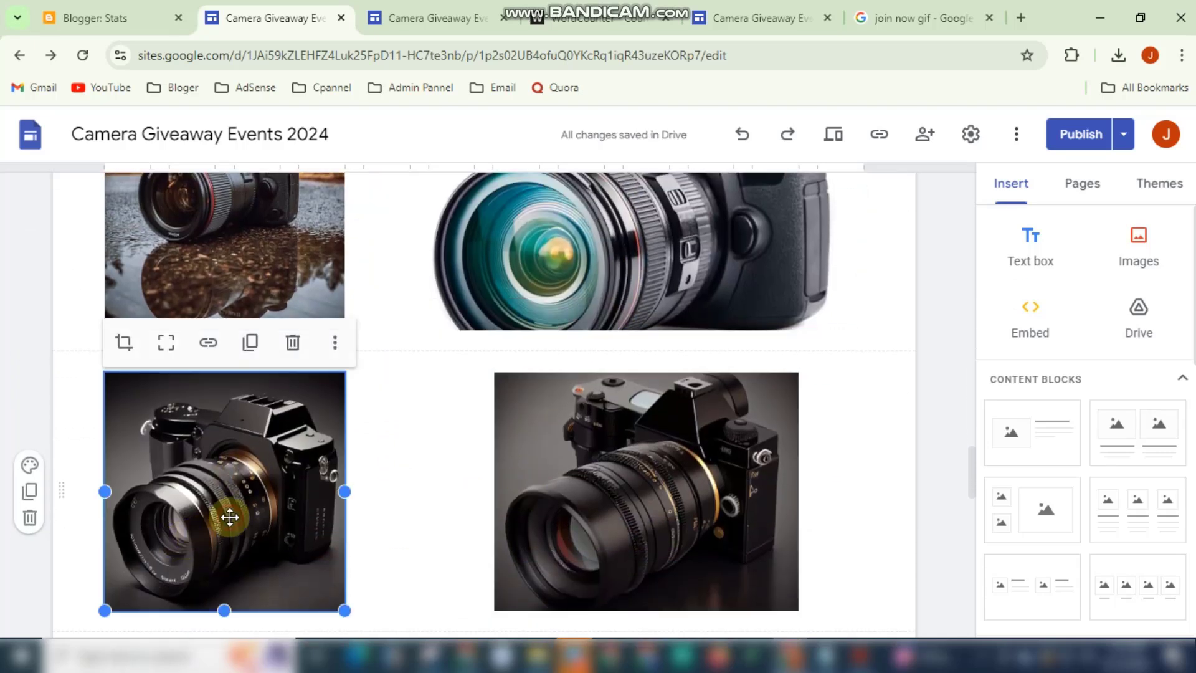
click(210, 352)
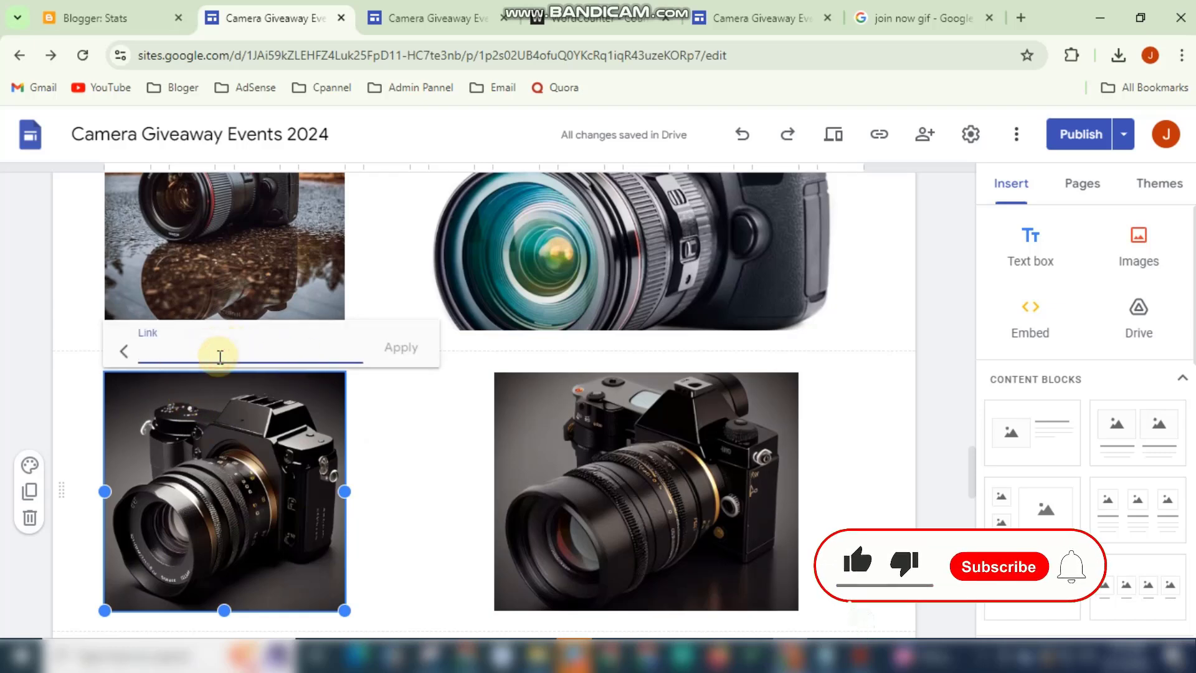
click(393, 352)
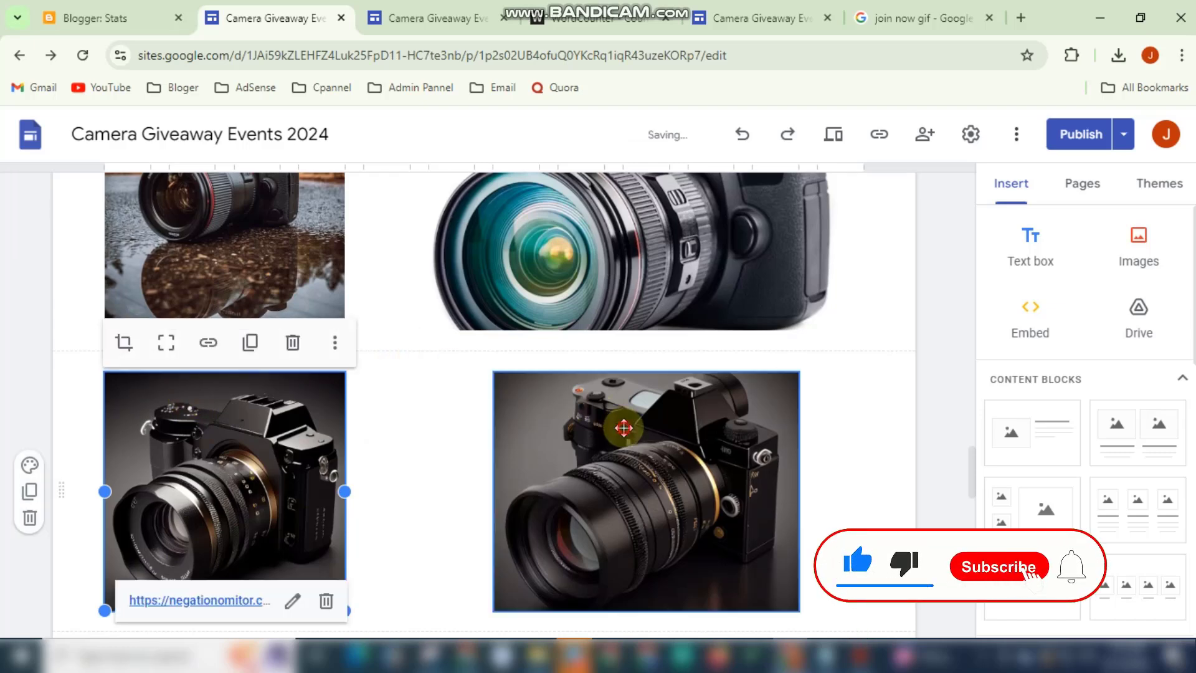
- Remove the web embed block accidentally created while linking the lower-right image
click(613, 409)
click(596, 343)
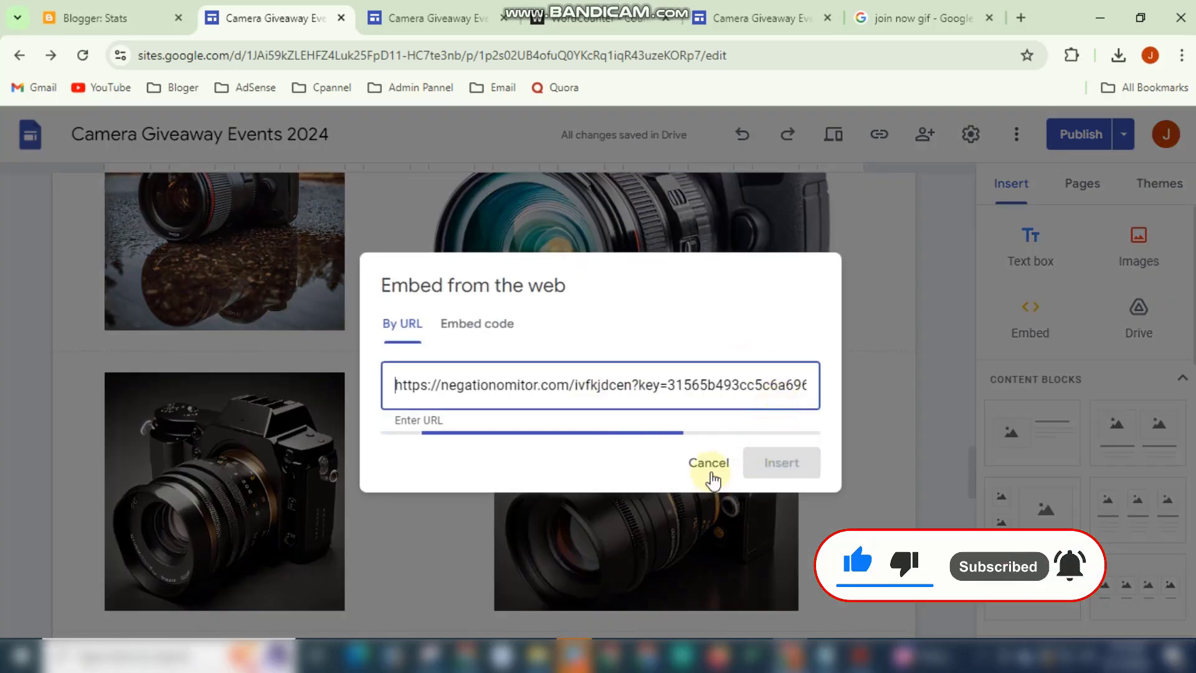
click(709, 582)
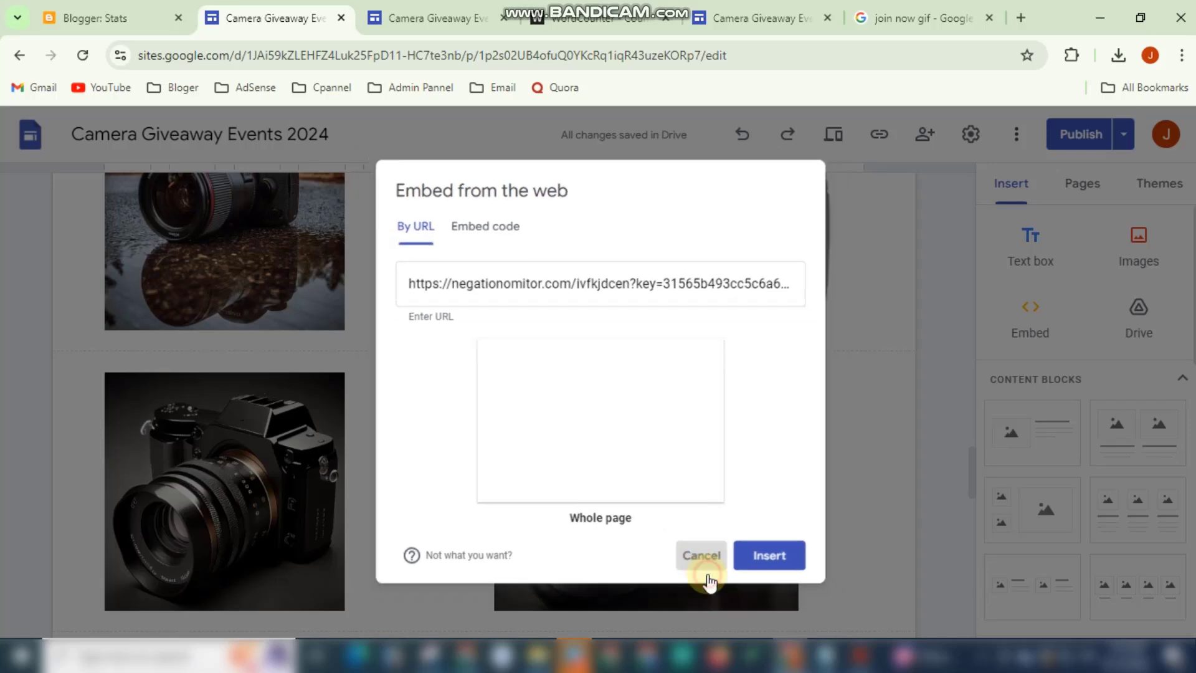
click(590, 437)
click(598, 344)
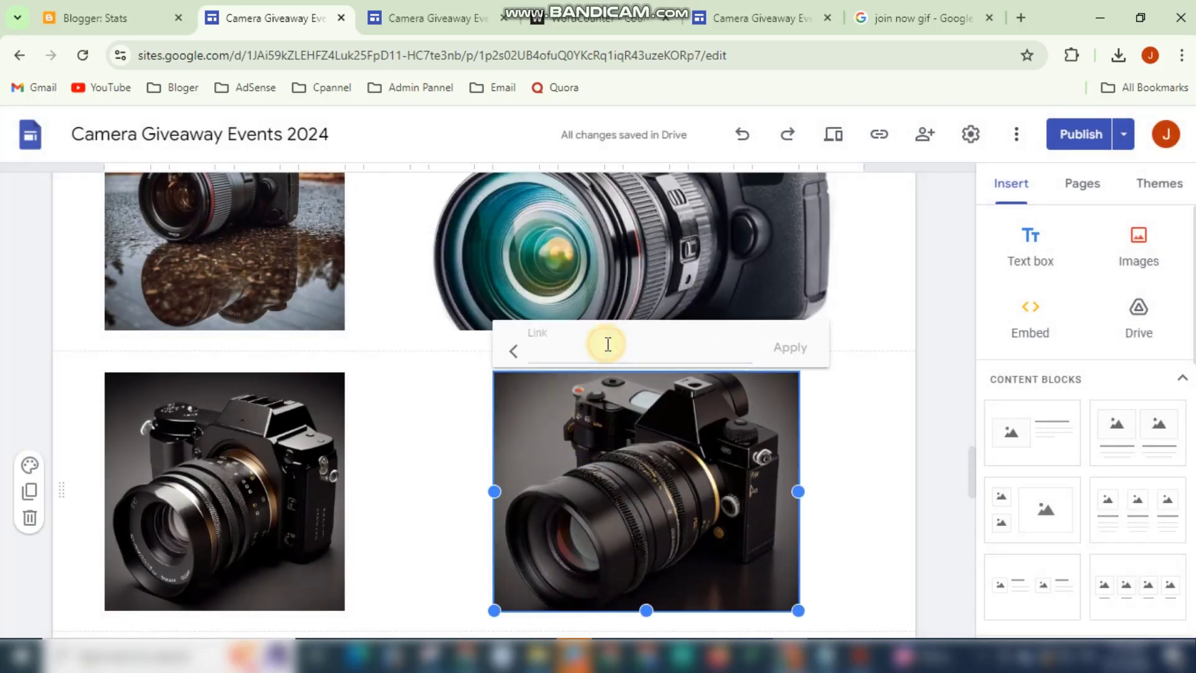
key(ctrl+v)
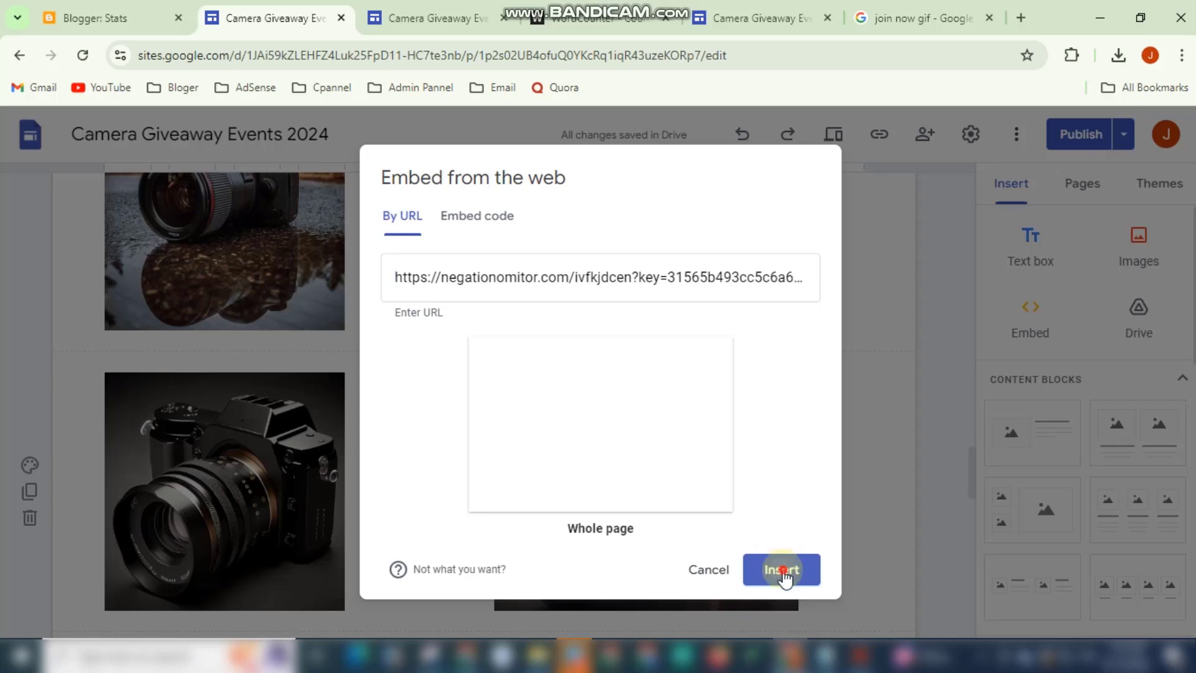
click(780, 570)
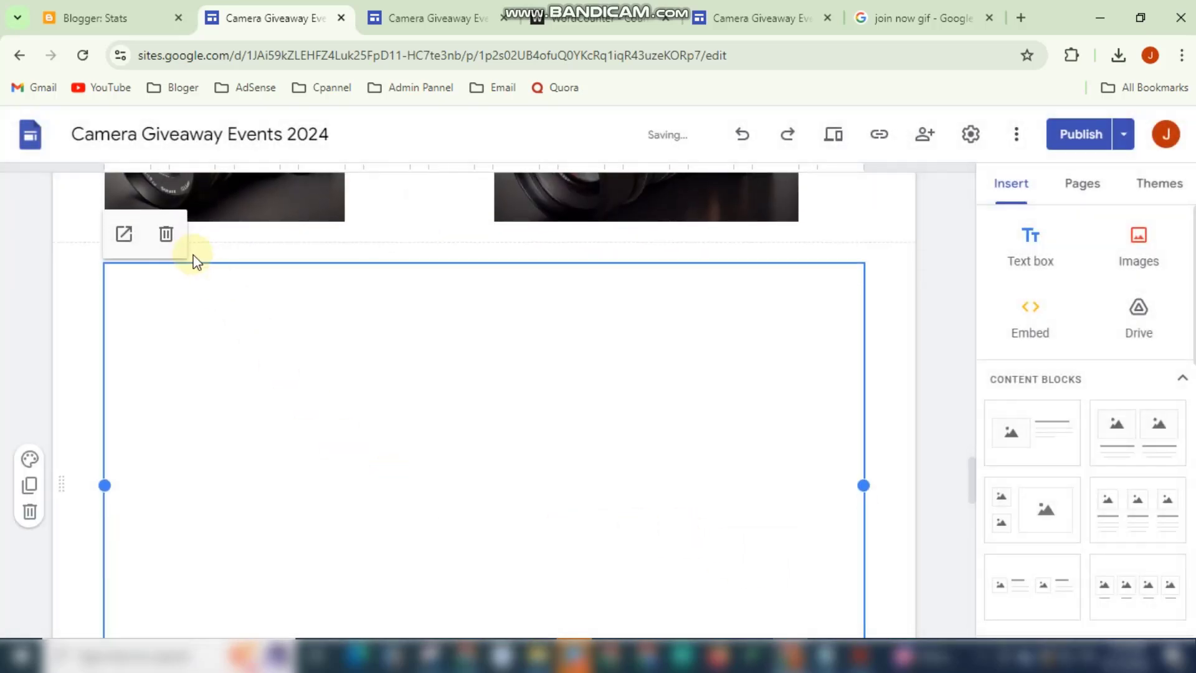
click(169, 236)
- Paste the direct link onto the lower-right dark camera image
scroll(608, 357, up, 1)
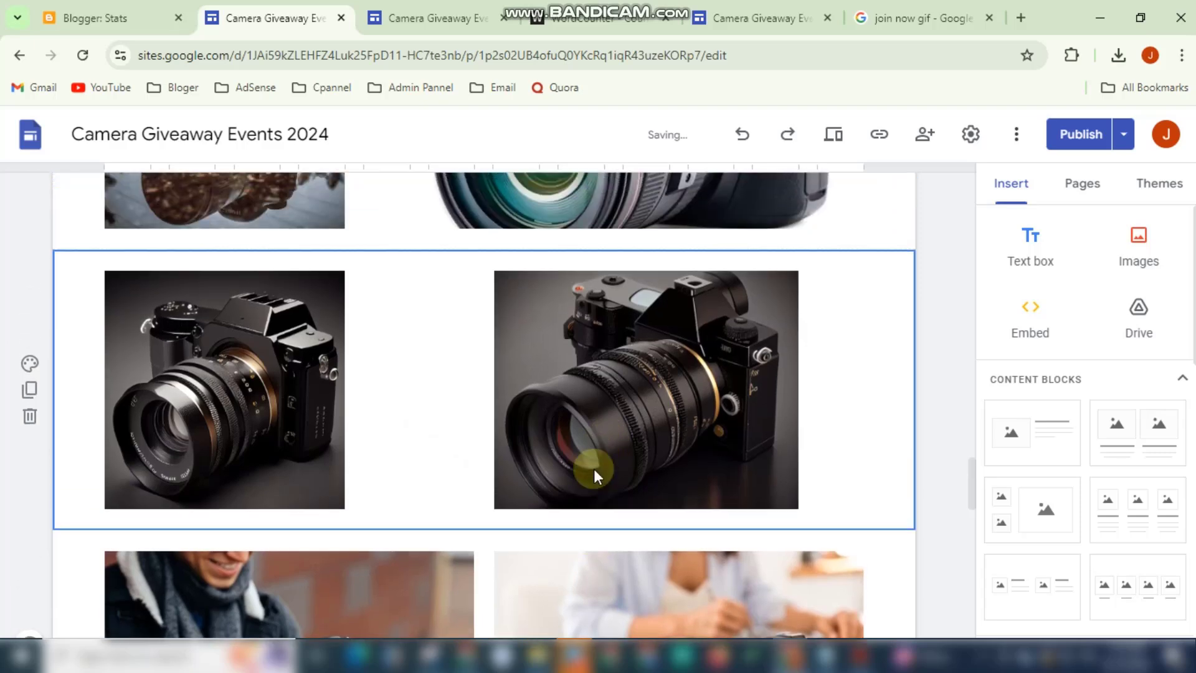
click(592, 464)
click(593, 253)
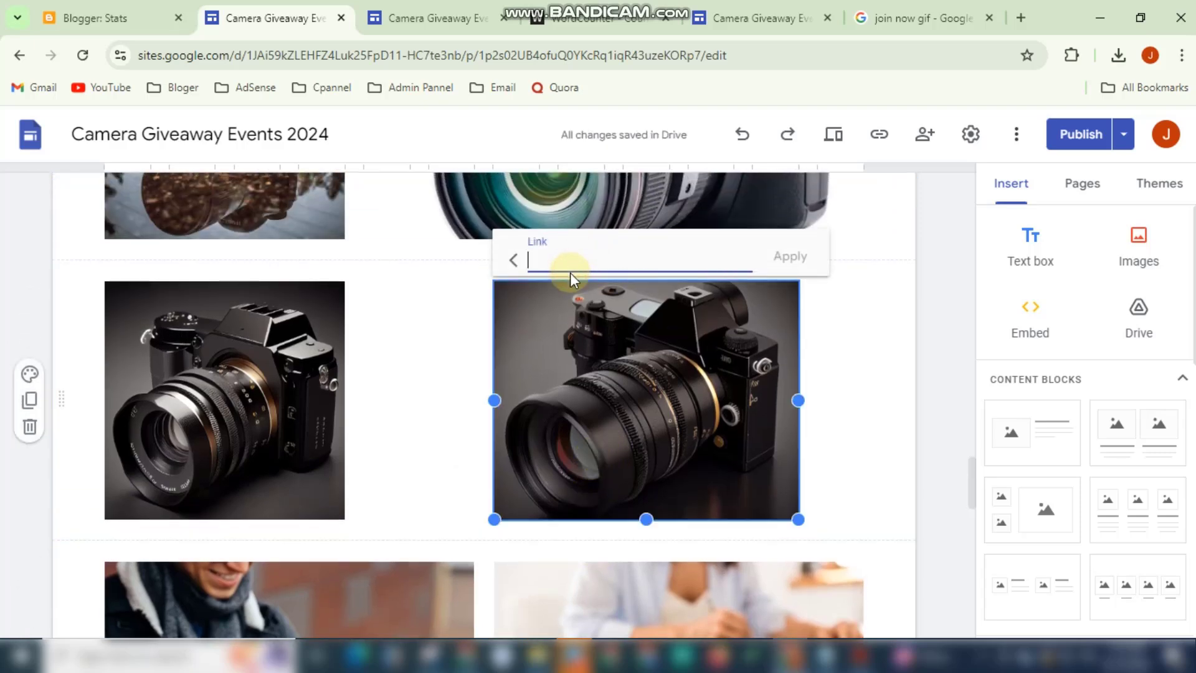
text(65b493cc5c6a6960d7dd9c22629c8)
click(791, 258)
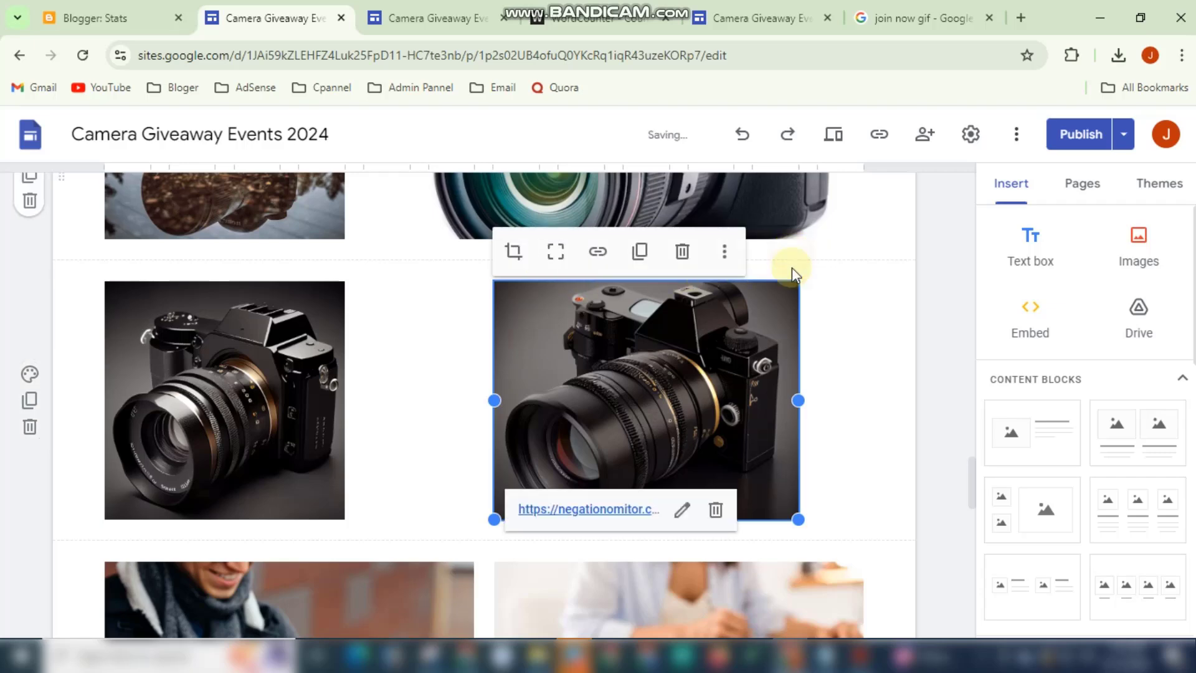
scroll(803, 331, down, 5)
- Link the man-holding-a-camera photo and the camera-and-lens photo beside it
click(287, 342)
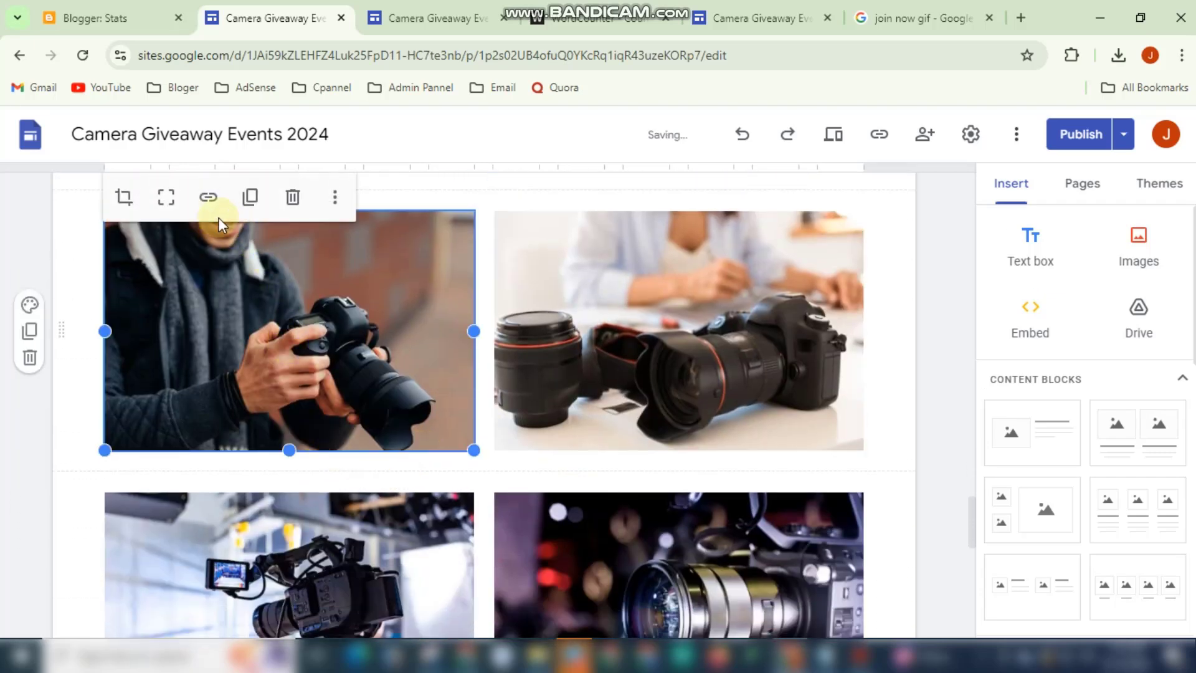
click(206, 199)
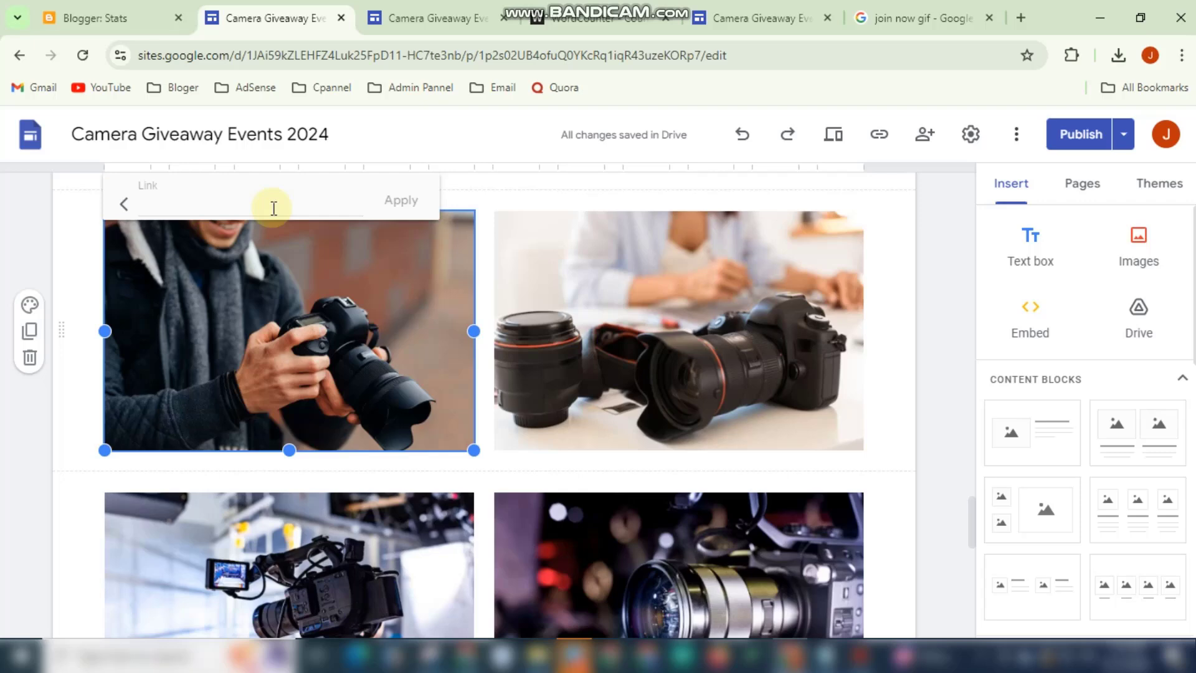
key(ctrl+v)
click(720, 563)
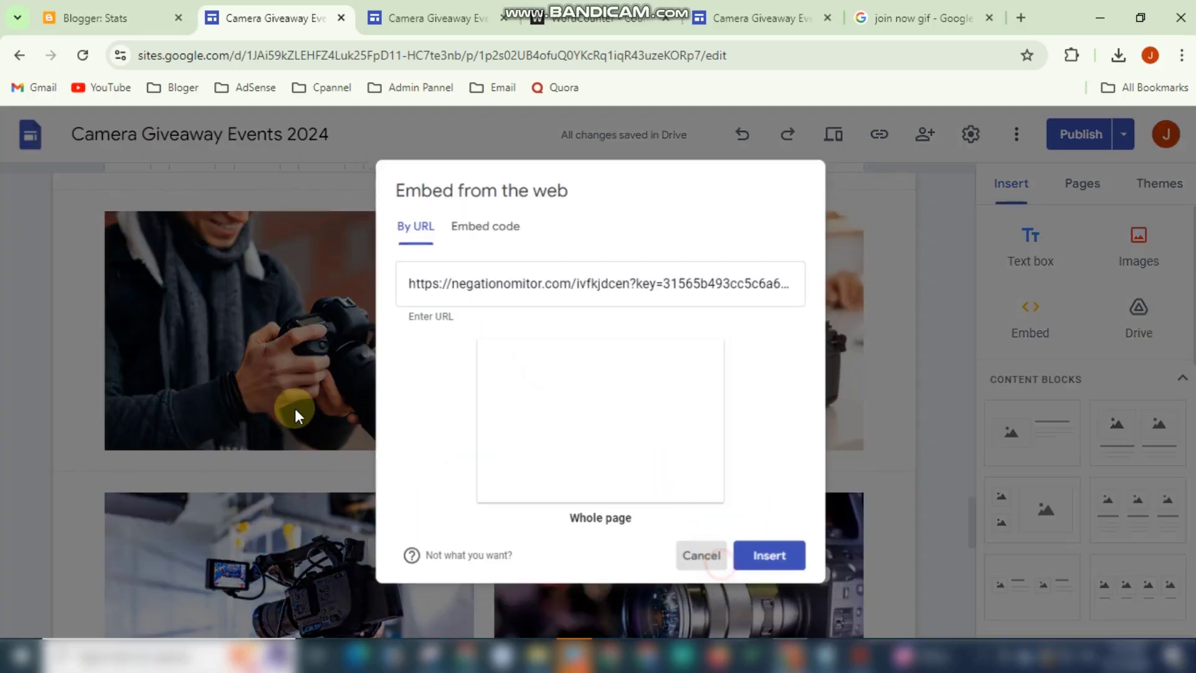
click(207, 199)
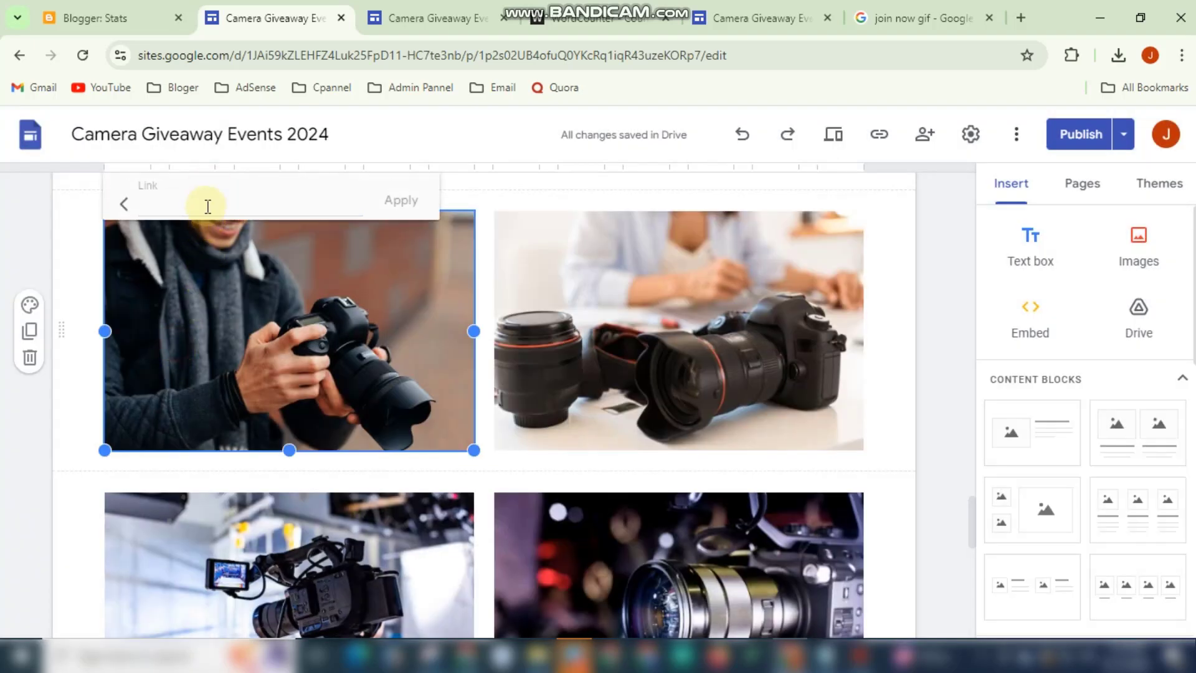
click(208, 206)
click(384, 210)
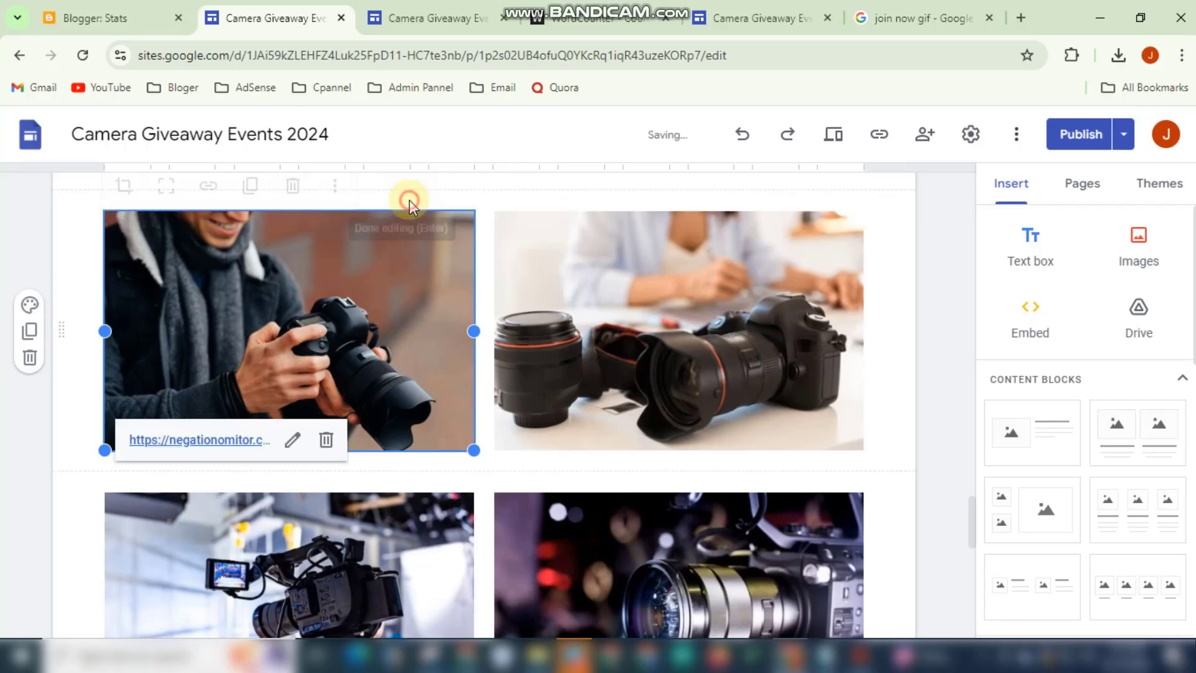
click(643, 360)
click(596, 199)
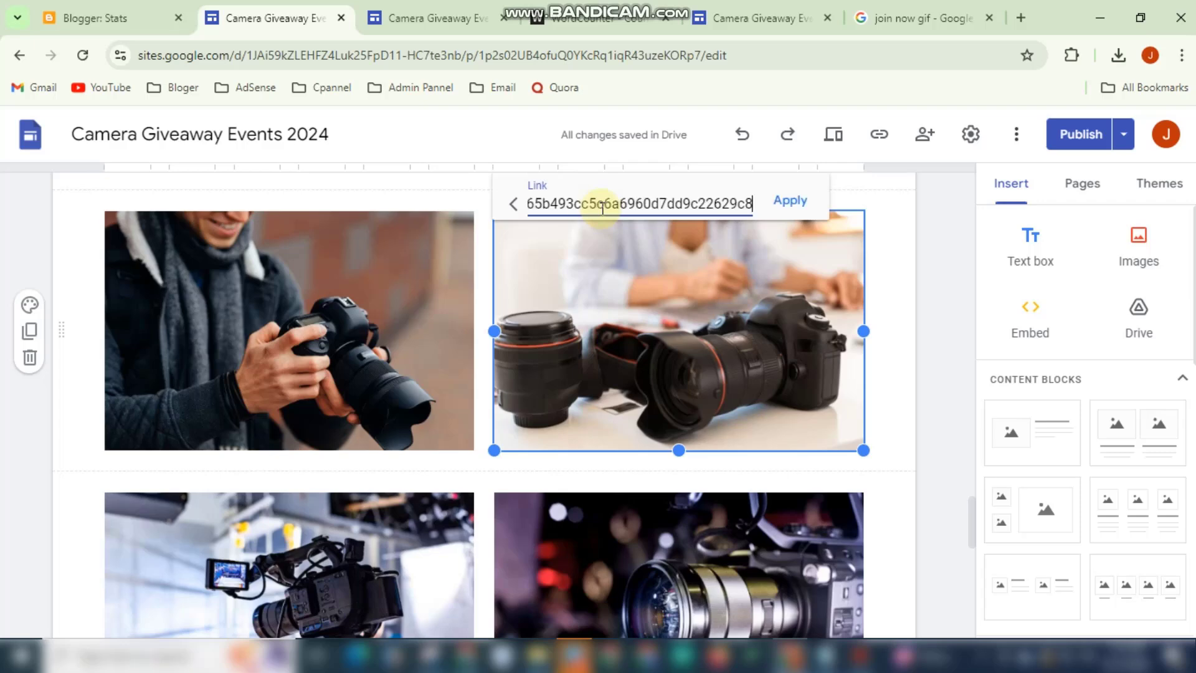
click(791, 202)
- Link the camera-rig photo and the lens close-up photo in the next row
scroll(715, 315, down, 4)
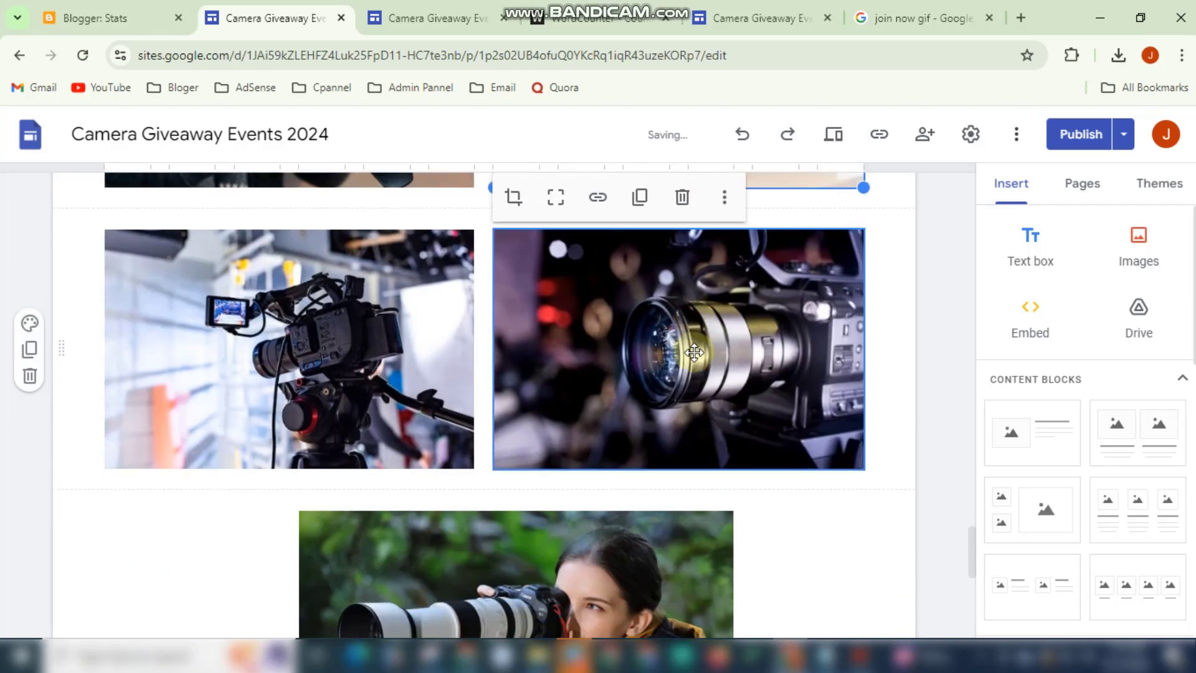
click(323, 365)
click(207, 205)
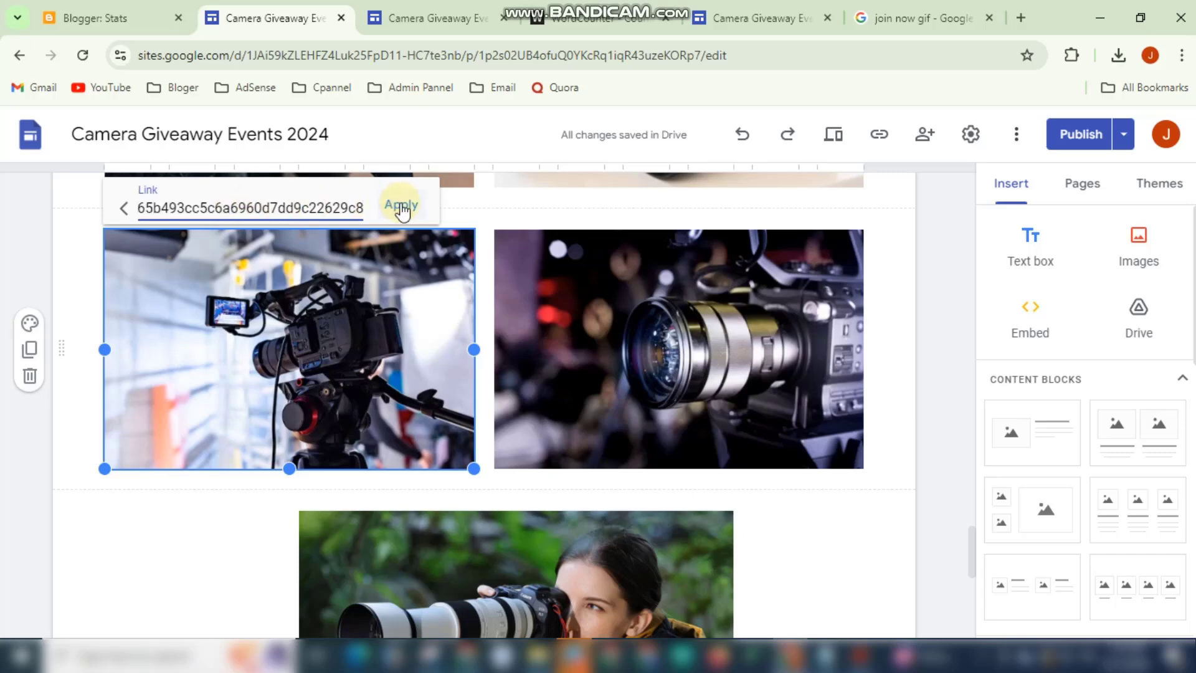
click(401, 205)
click(603, 285)
click(601, 211)
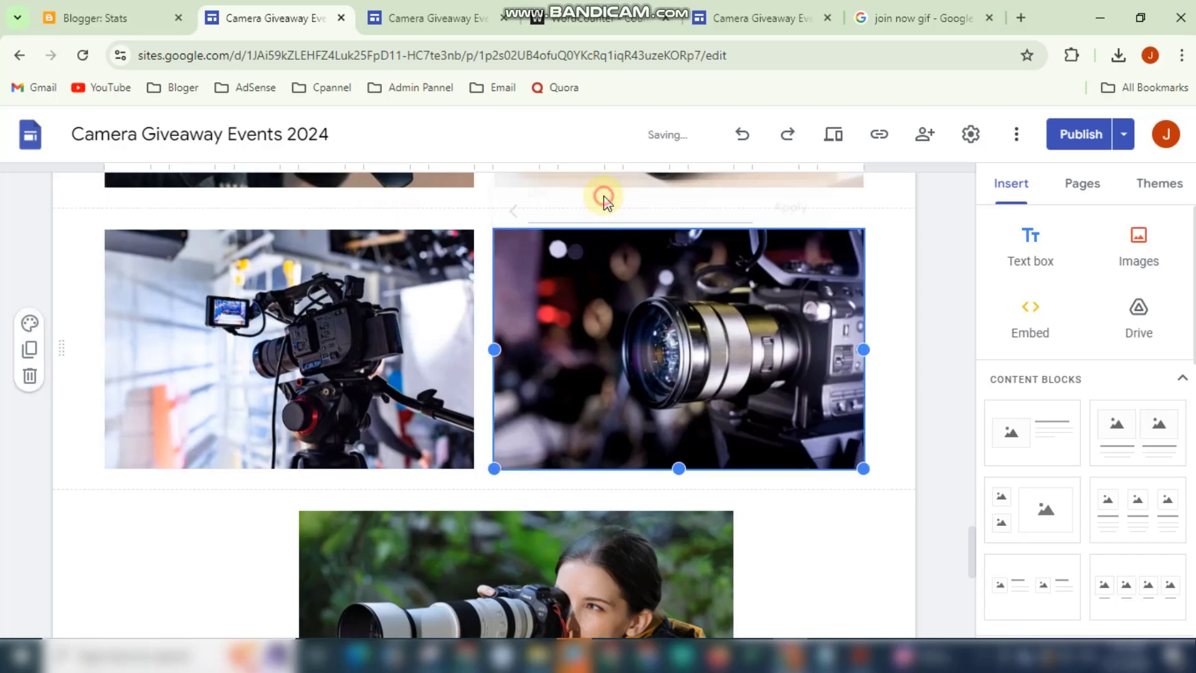
key(ctrl+v)
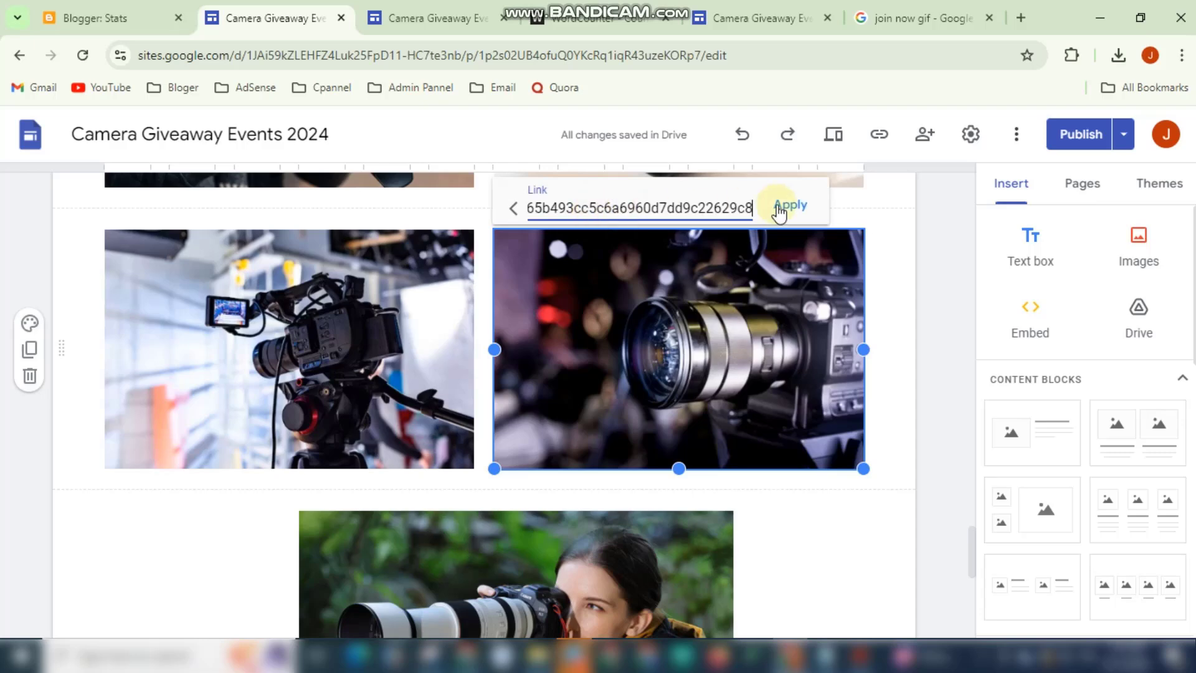
click(790, 205)
- Paste the direct link onto the photographer photo above JOIN NOW
scroll(518, 461, down, 4)
click(475, 433)
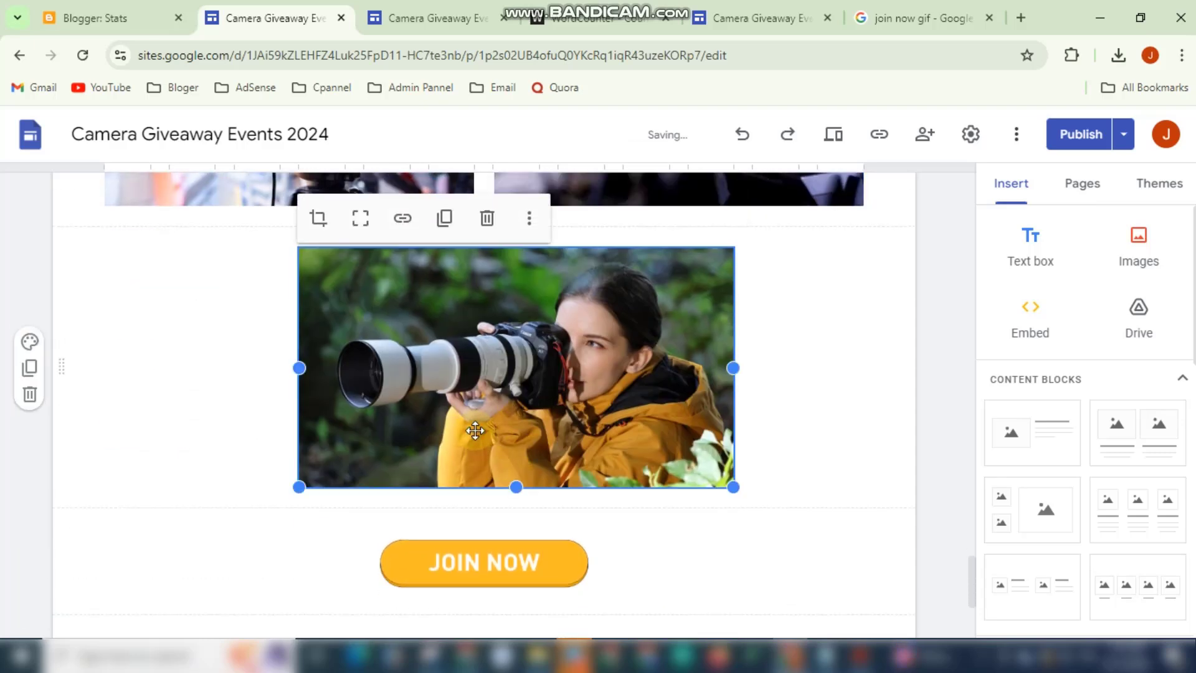
click(401, 216)
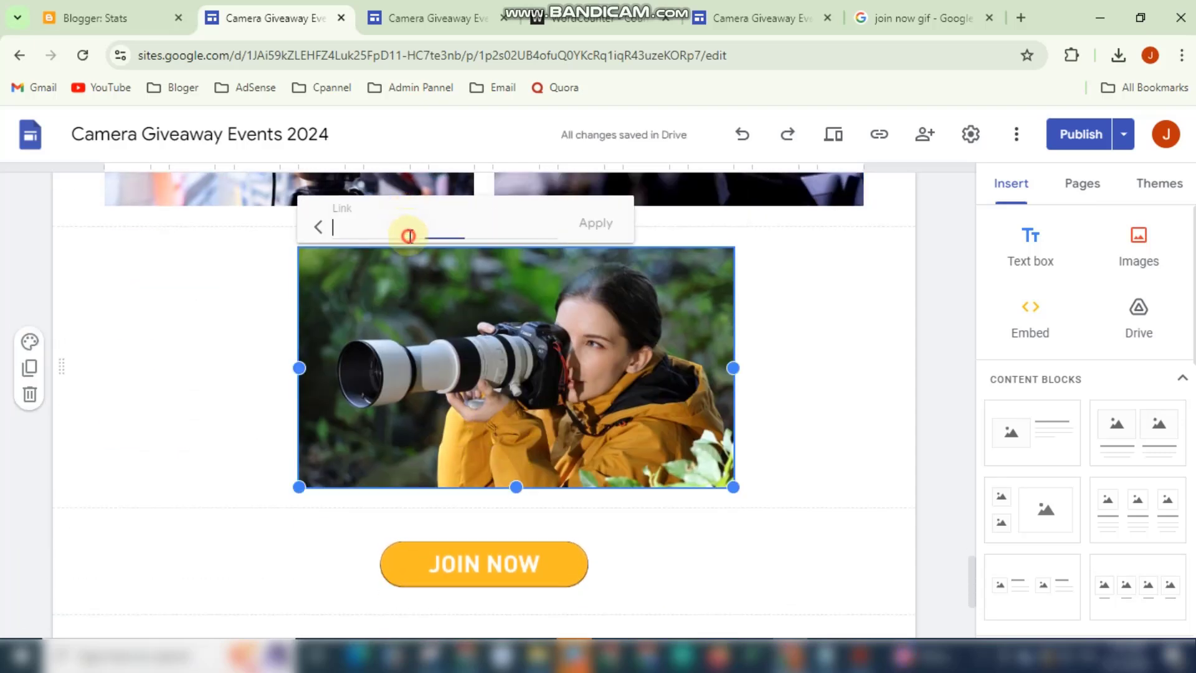
click(408, 226)
text(65b493cc5c6a6960d7dd9c22629c8)
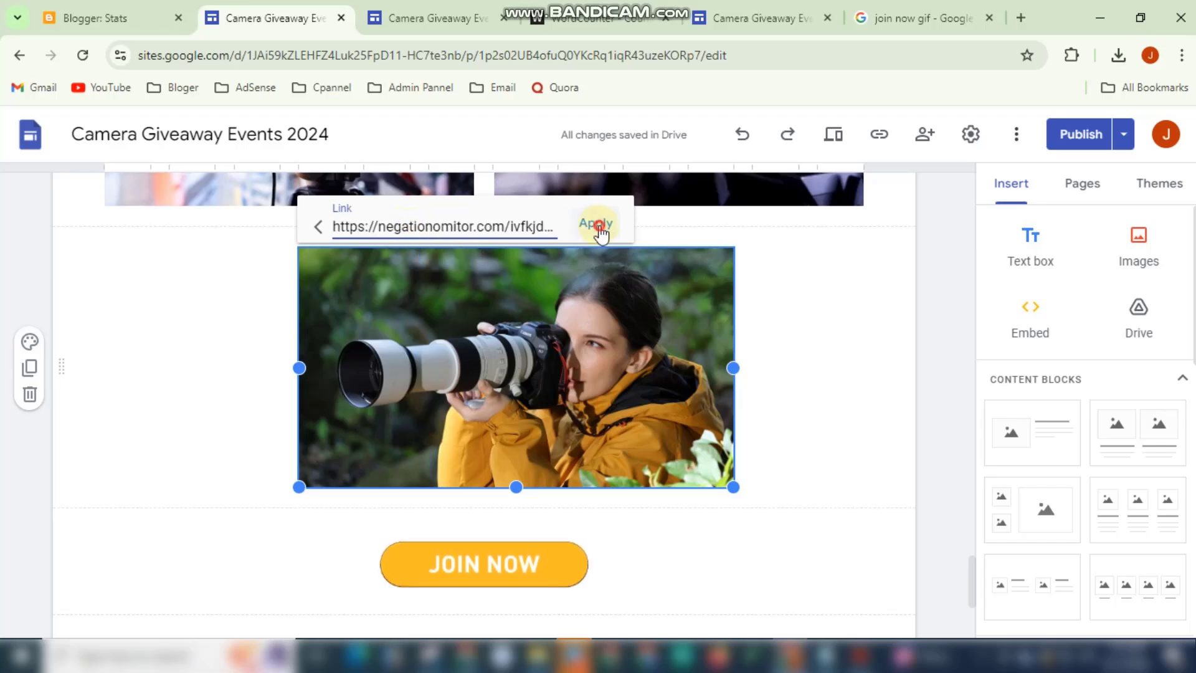
click(597, 224)
click(838, 259)
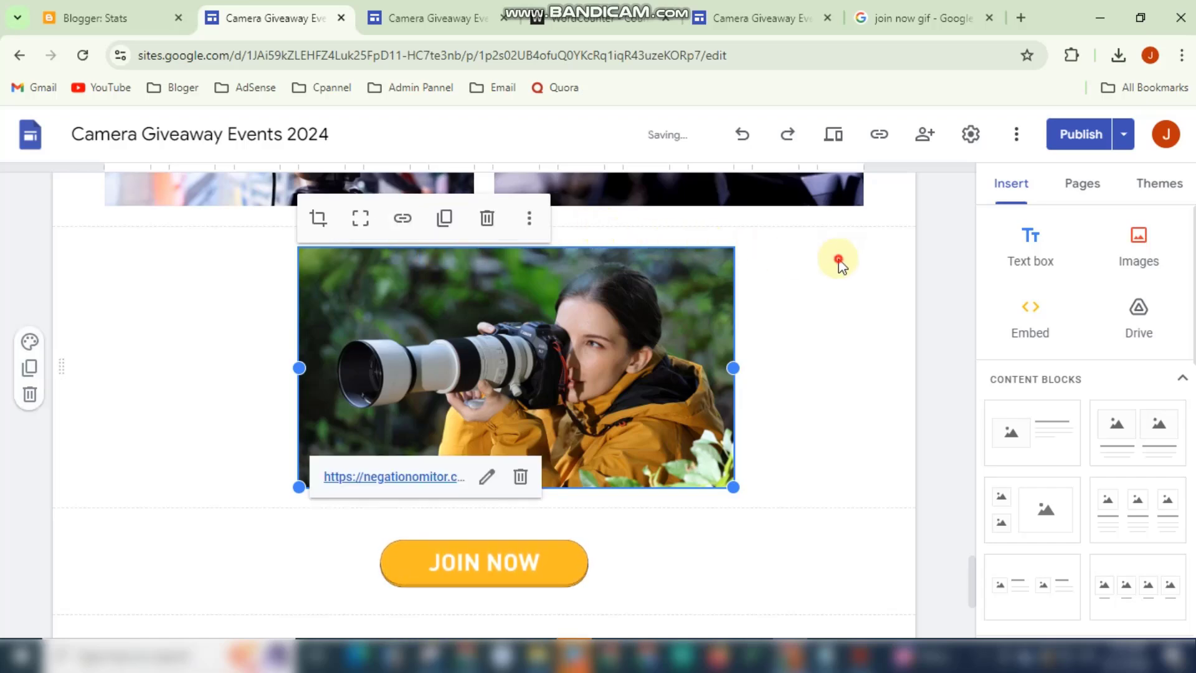
scroll(791, 402, down, 2)
scroll(791, 403, down, 2)
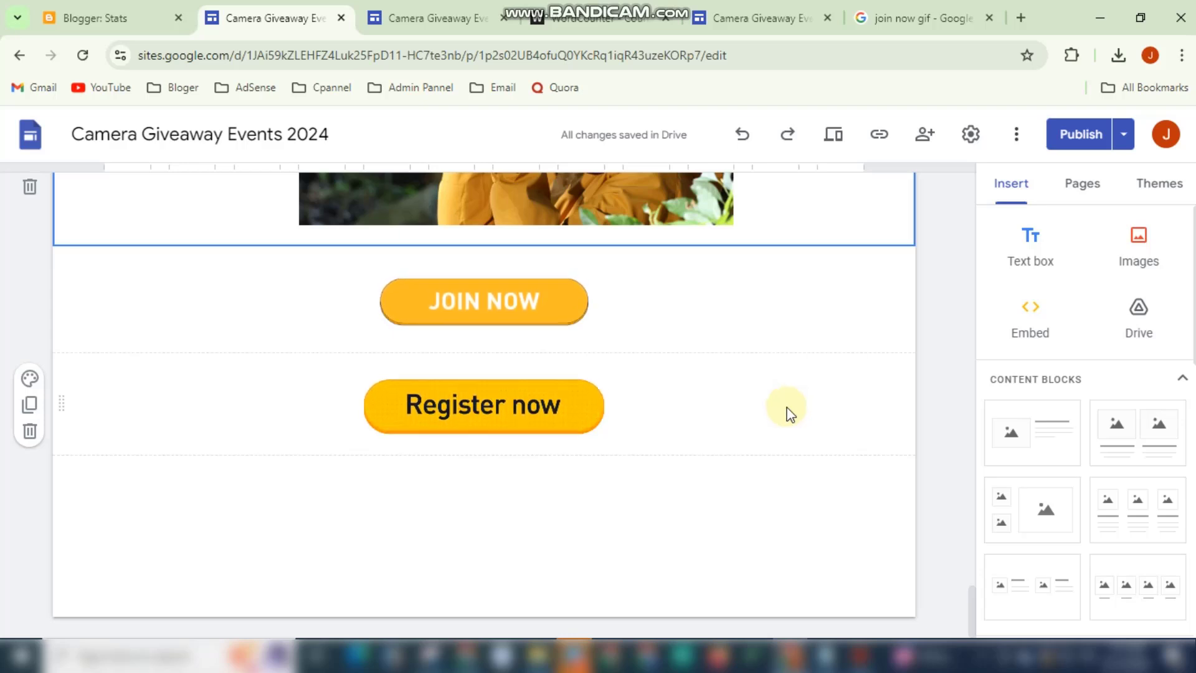
- Publish the Camera Giveaway Events 2024 edits from the Review changes page
click(1077, 134)
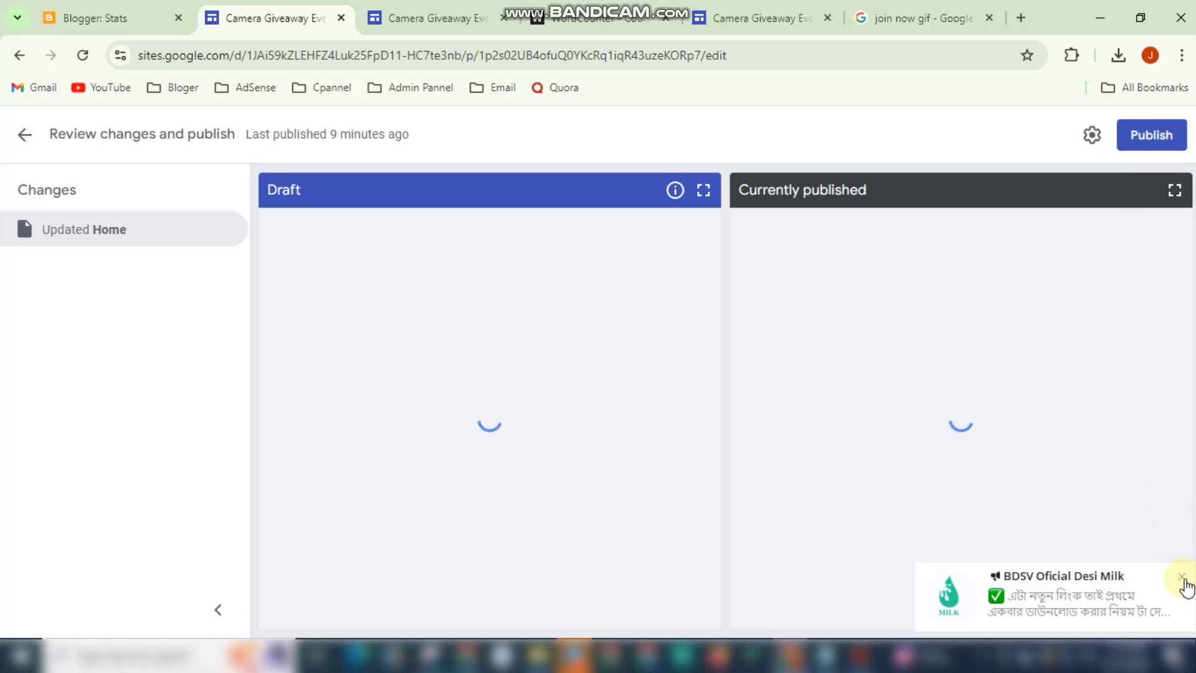
click(1182, 578)
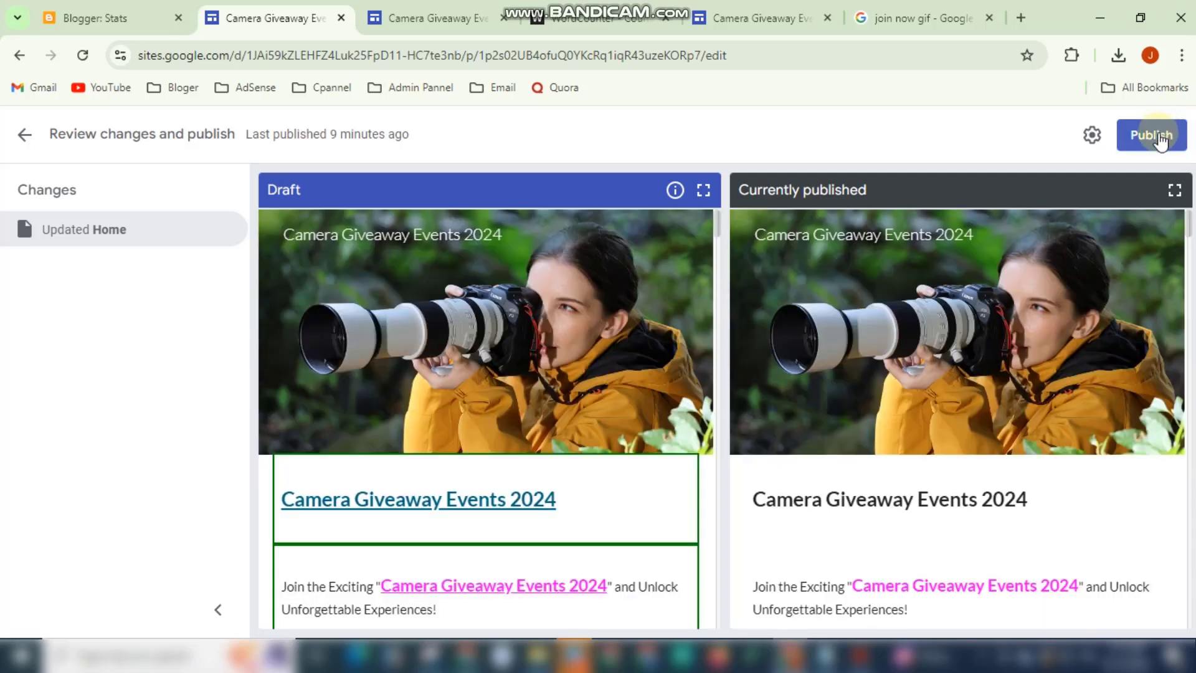
click(1157, 137)
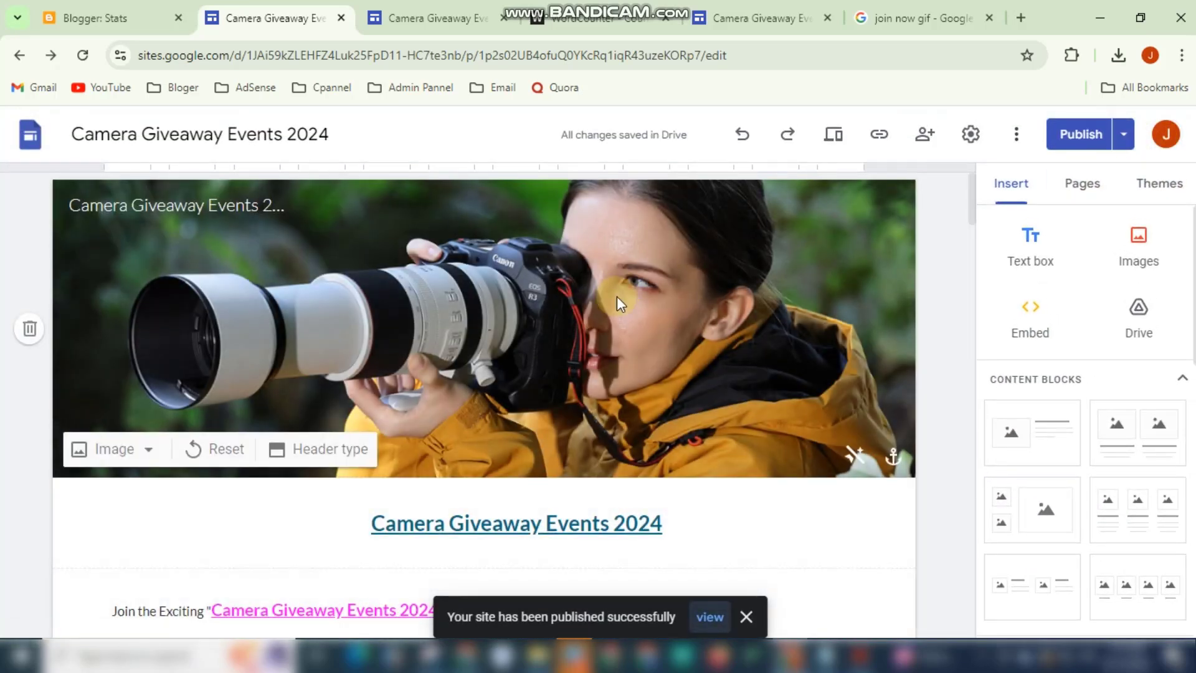
- Open the live published site and scroll through its linked text and photos
click(719, 623)
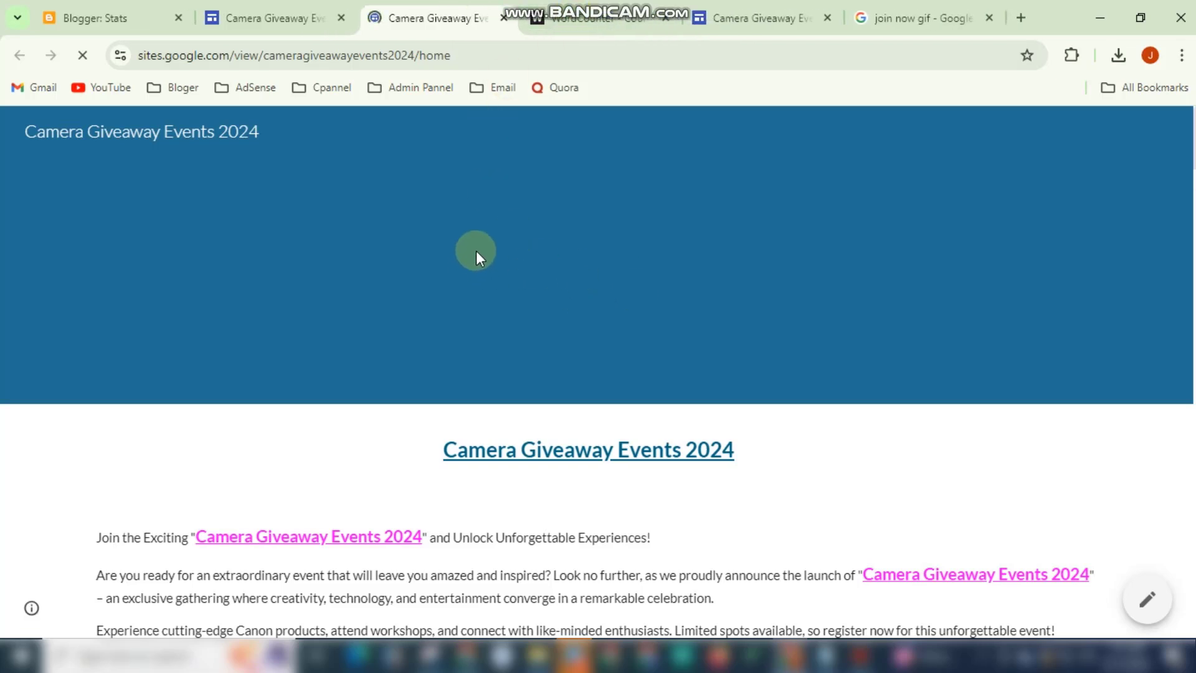
click(827, 18)
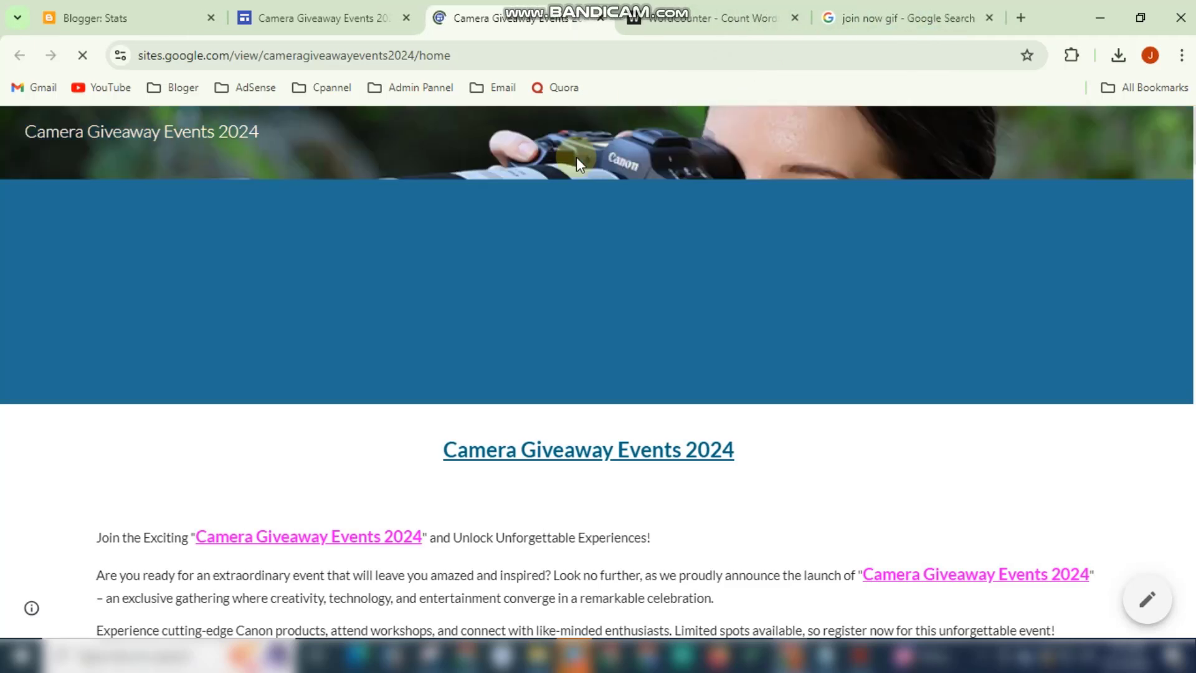
scroll(592, 179, down, 3)
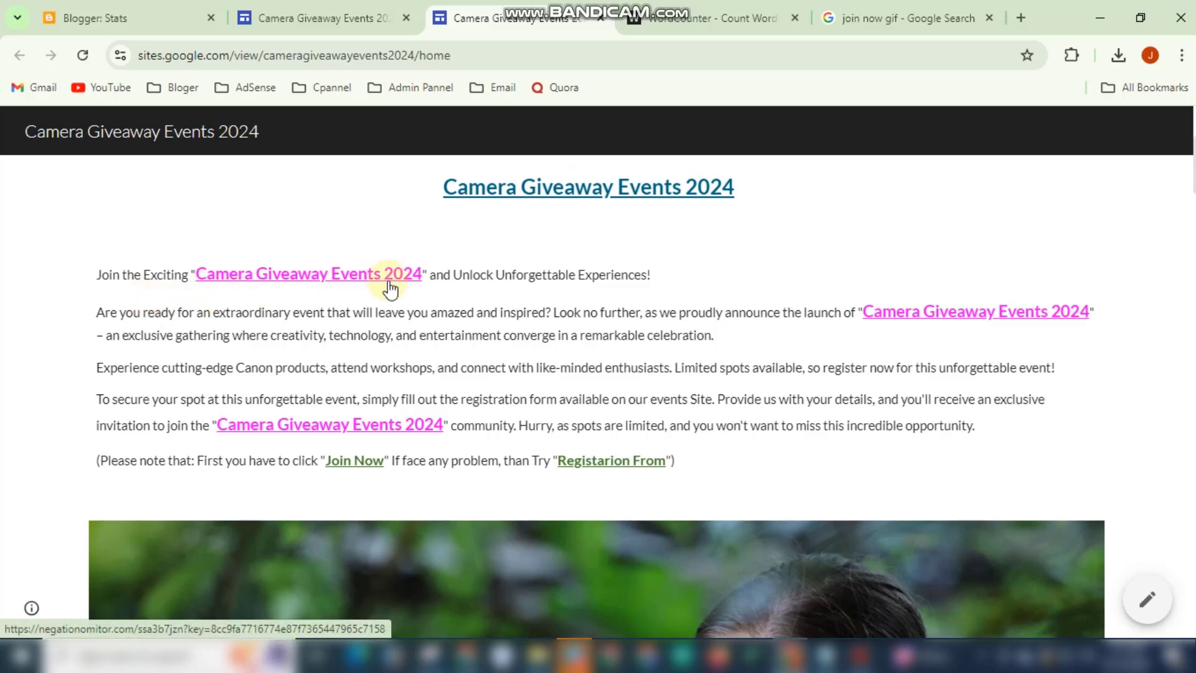
scroll(565, 294, down, 2)
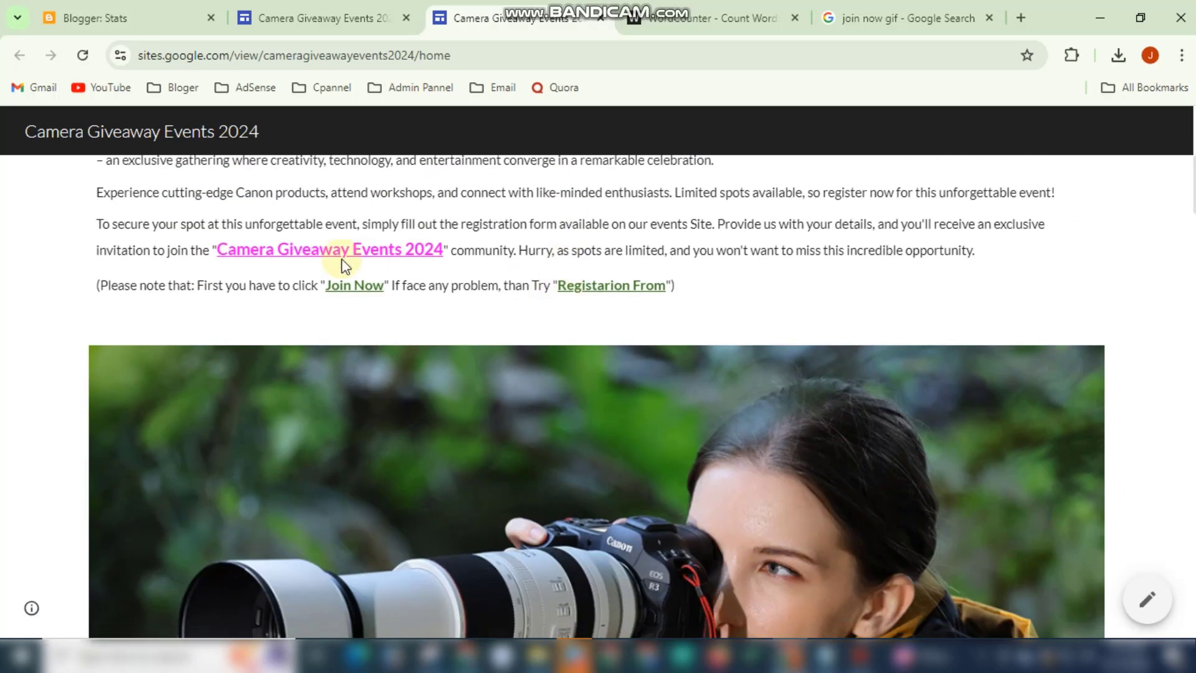
scroll(192, 302, up, 2)
scroll(368, 362, down, 9)
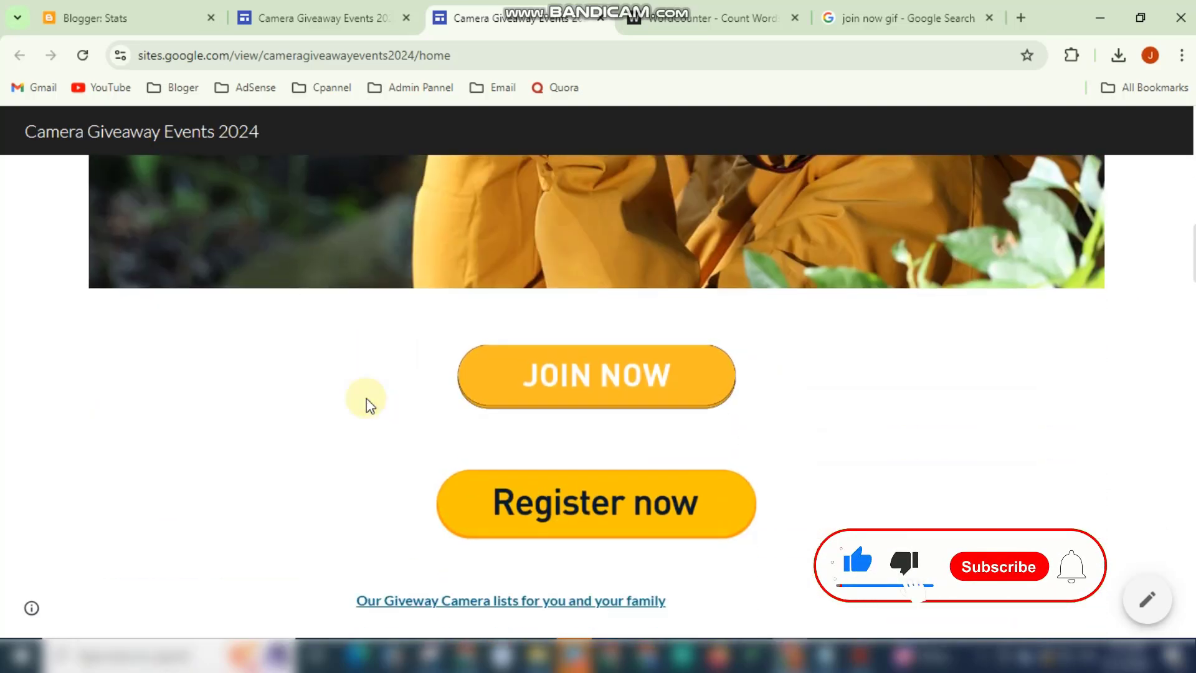
scroll(367, 401, down, 2)
scroll(355, 416, down, 1)
scroll(335, 421, down, 5)
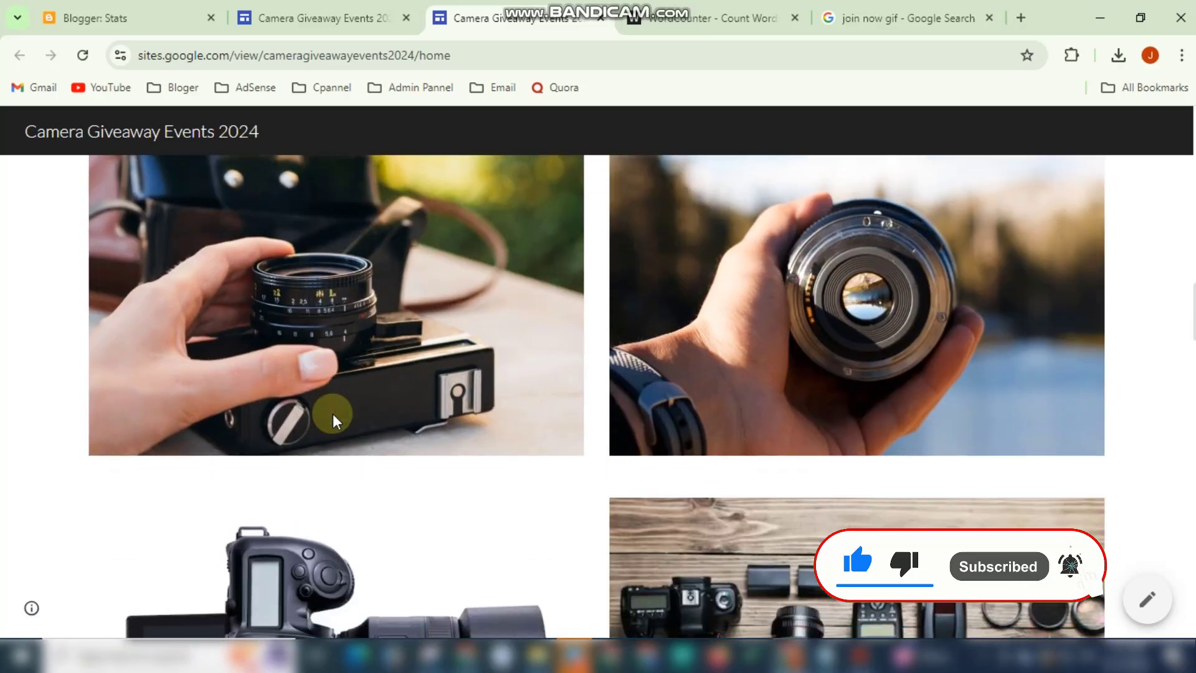
scroll(610, 353, down, 5)
scroll(470, 368, down, 5)
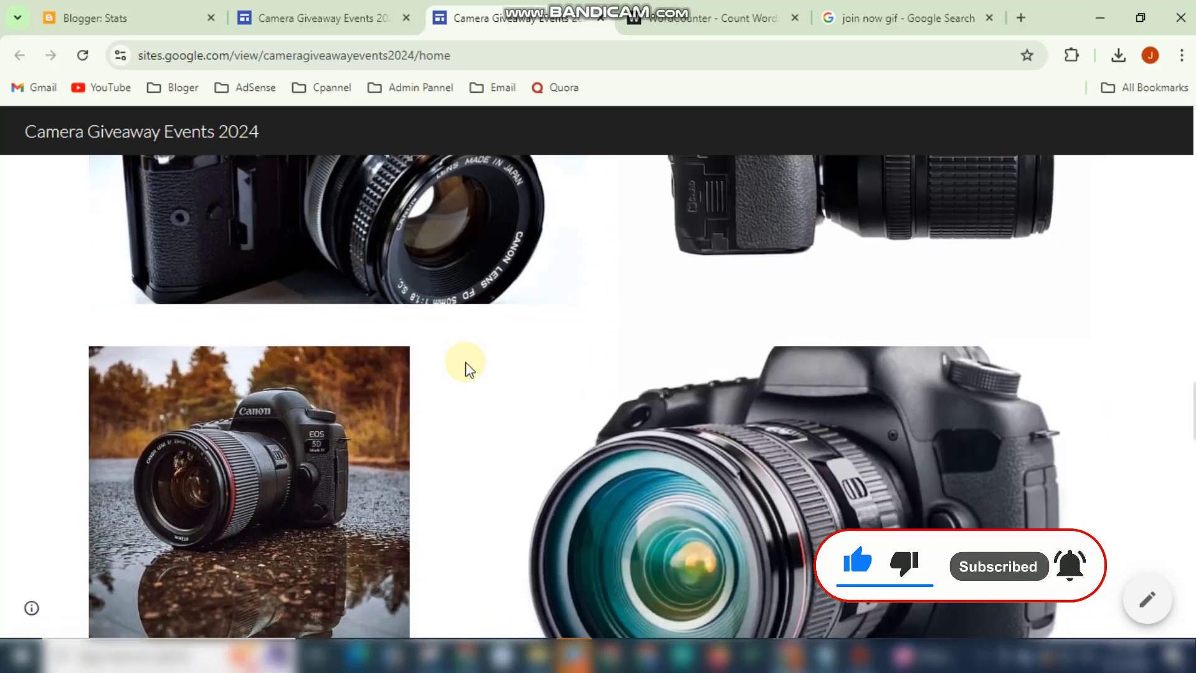
- Click the lens gallery photo to confirm it redirects to the direct link
scroll(436, 378, up, 8)
scroll(399, 423, up, 3)
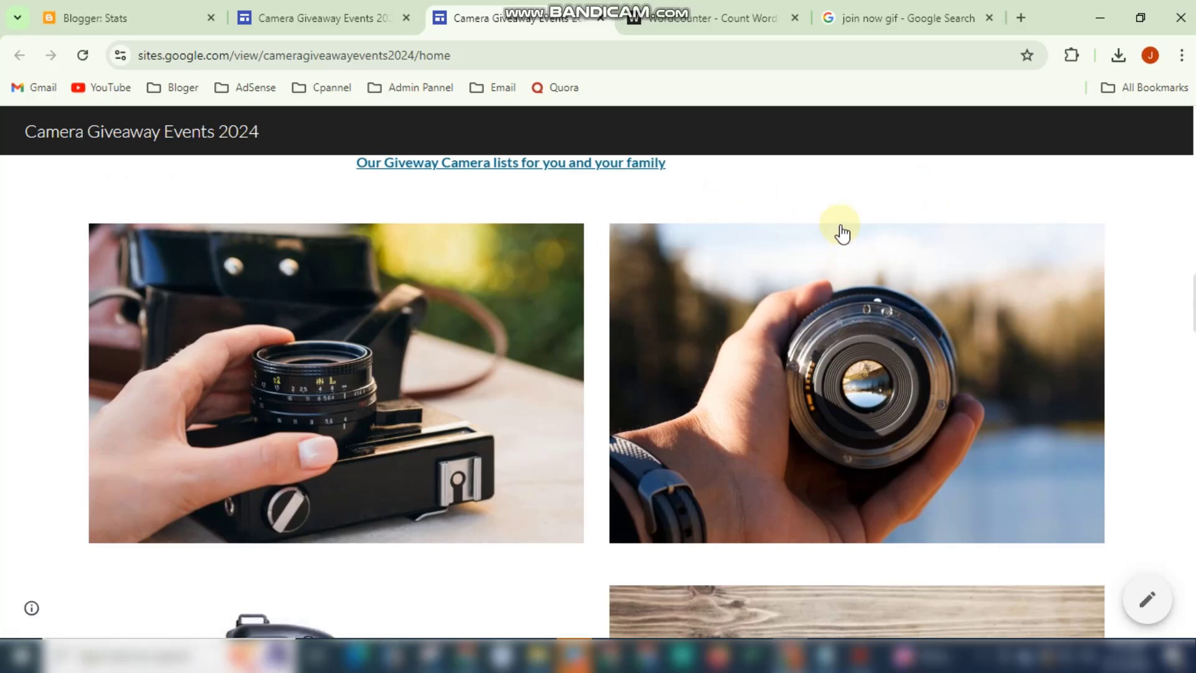
scroll(837, 231, up, 1)
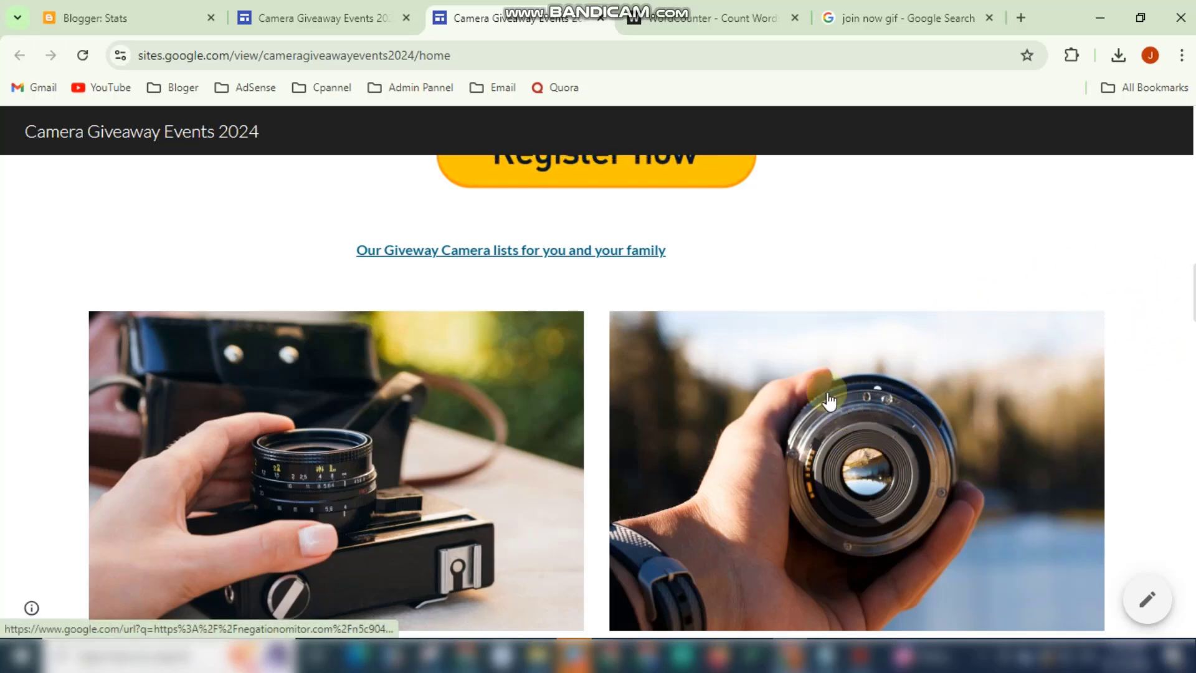
scroll(829, 380, down, 1)
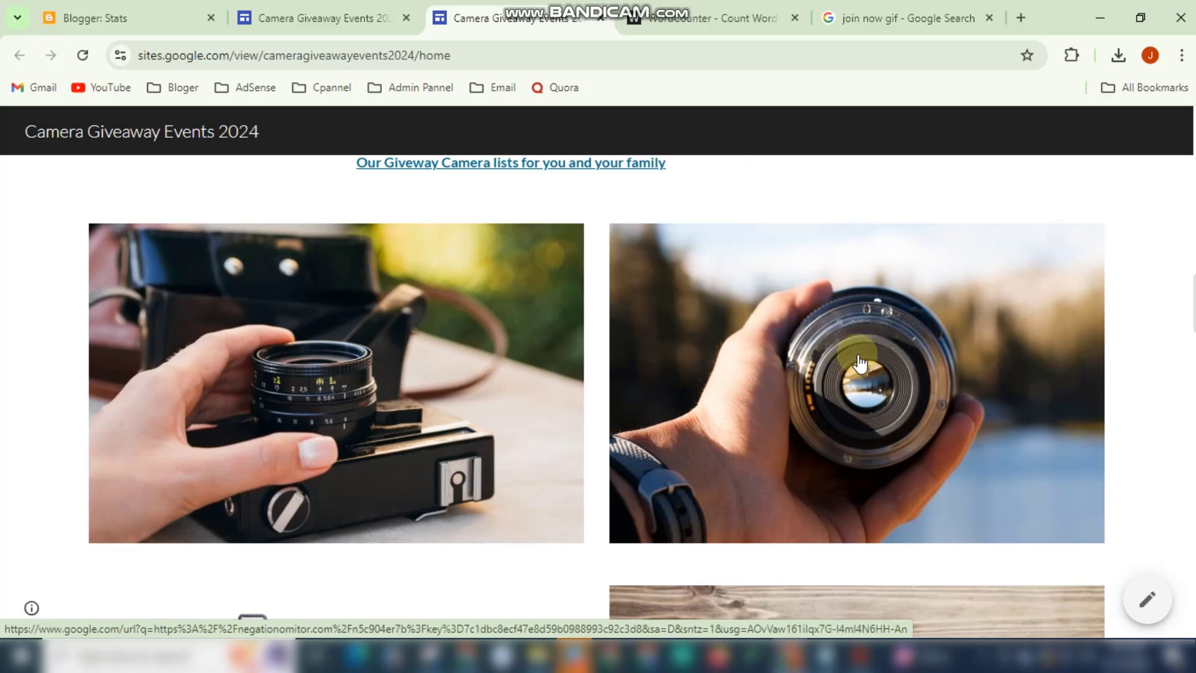
click(826, 353)
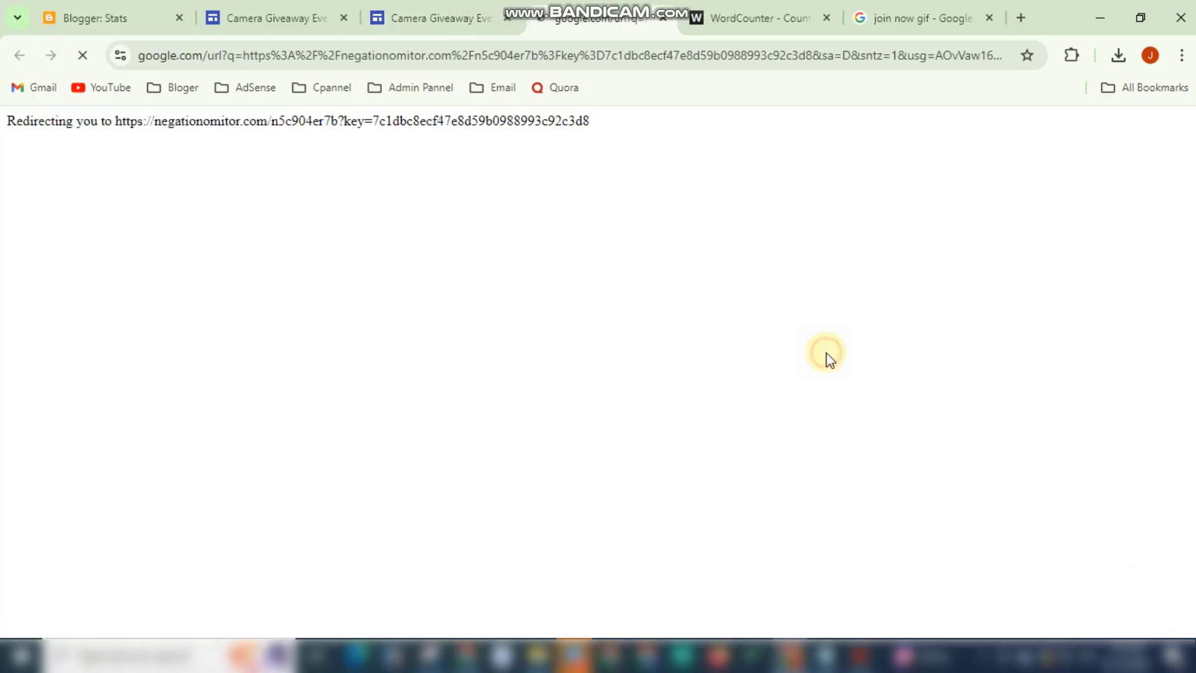